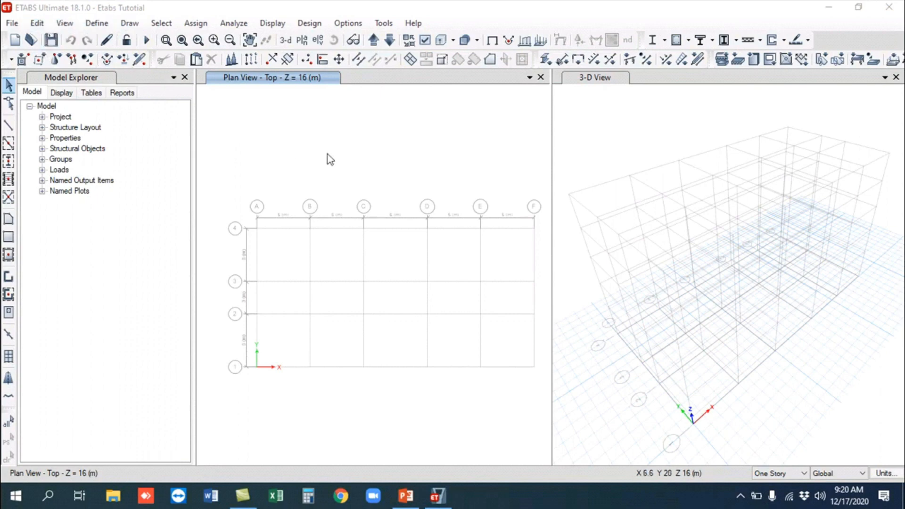
{"action": "left_click", "coordinate": [128, 23]}
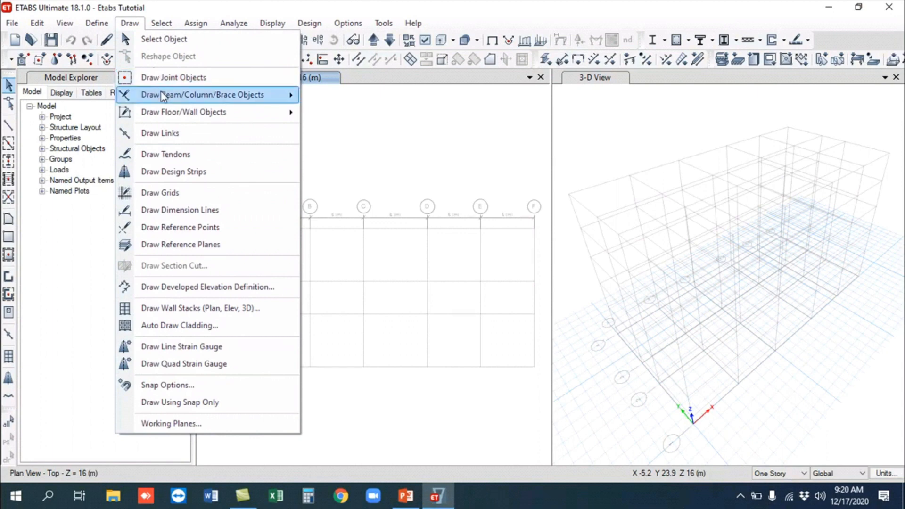
{"action": "mouse_move", "coordinate": [162, 96]}
{"action": "mouse_move", "coordinate": [166, 114]}
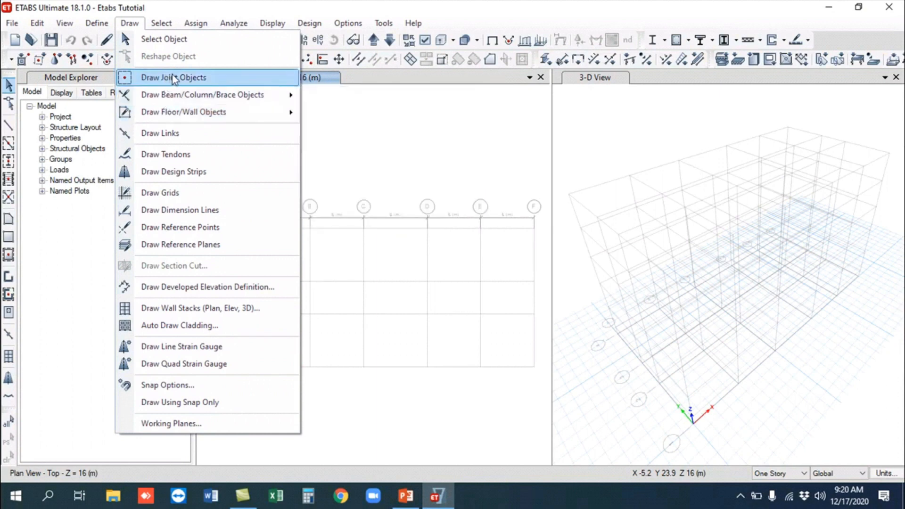
{"action": "left_click", "coordinate": [131, 24]}
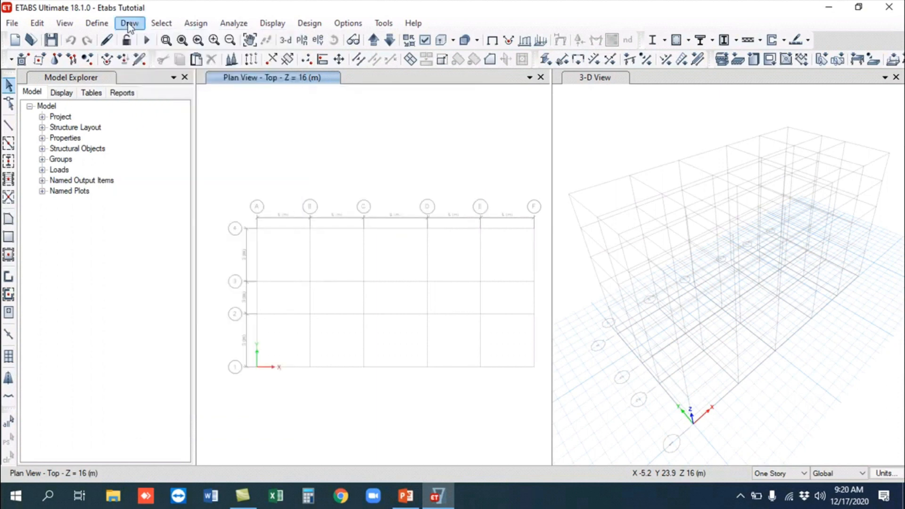
{"action": "left_click", "coordinate": [130, 24]}
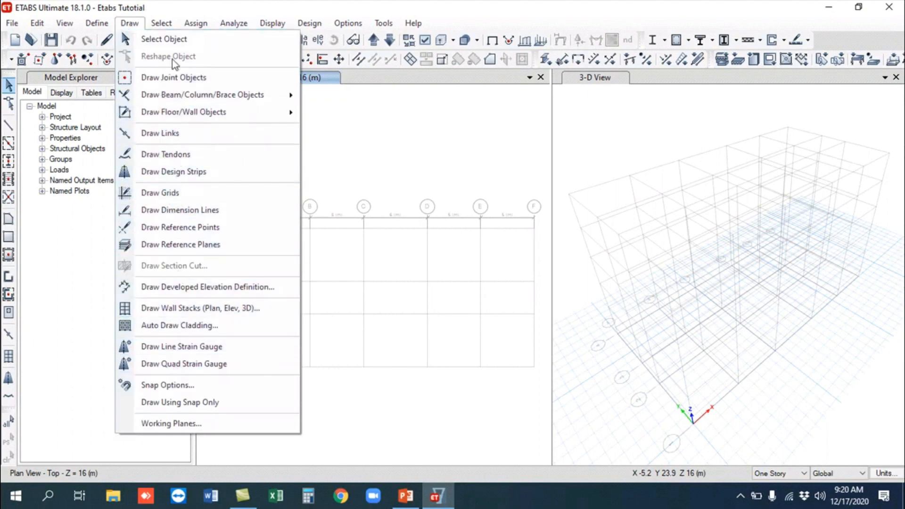
{"action": "left_click", "coordinate": [432, 127]}
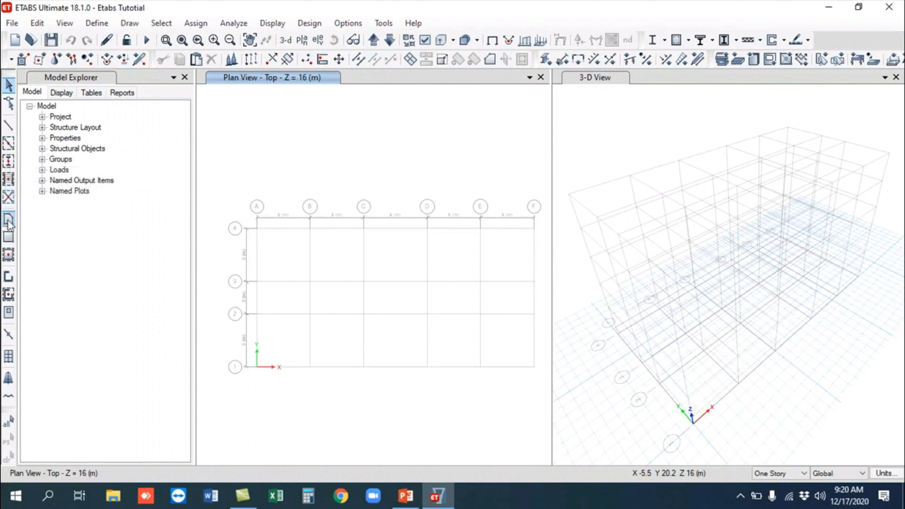
Step: Set the story scope for drawing to Similar Stories
{"action": "left_click", "coordinate": [9, 161]}
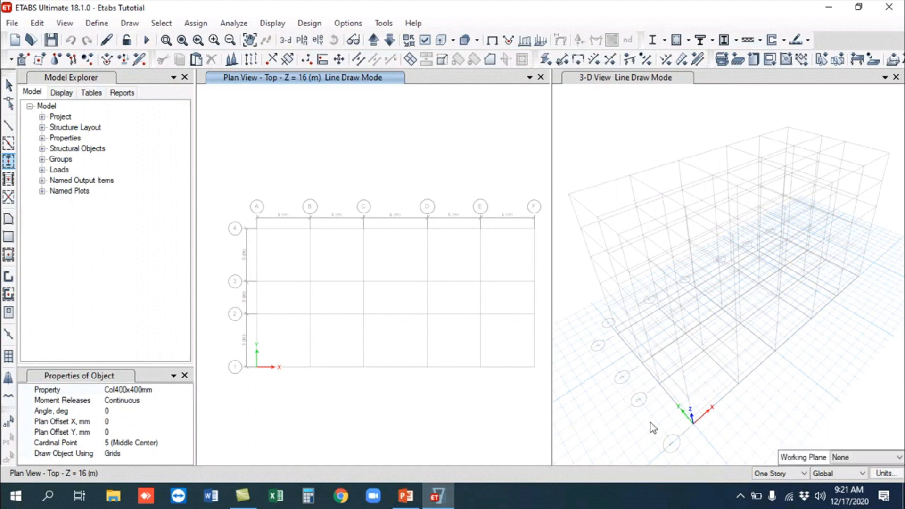
{"action": "left_click", "coordinate": [804, 474]}
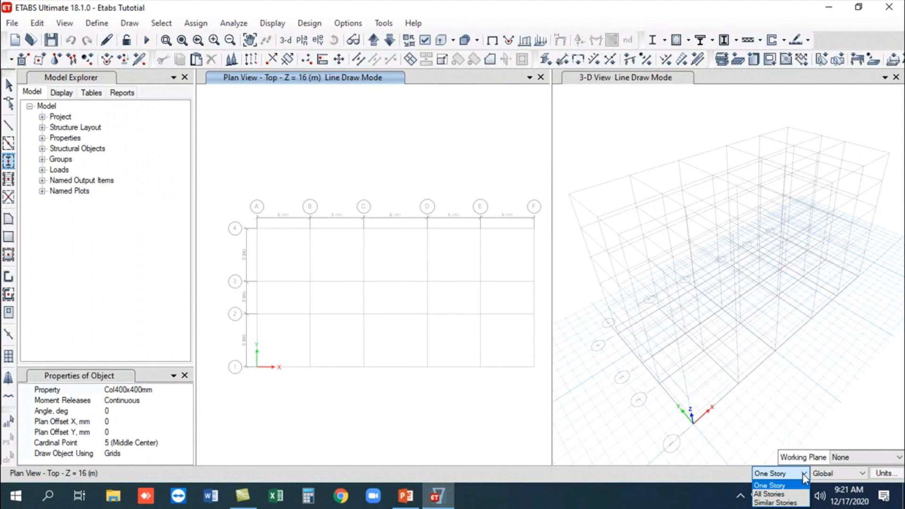
{"action": "left_click", "coordinate": [785, 503]}
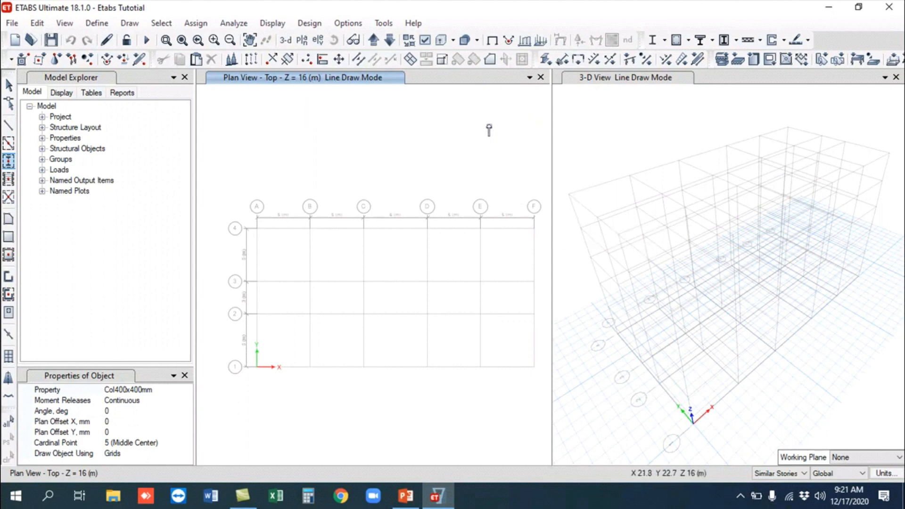
{"action": "left_click", "coordinate": [9, 86]}
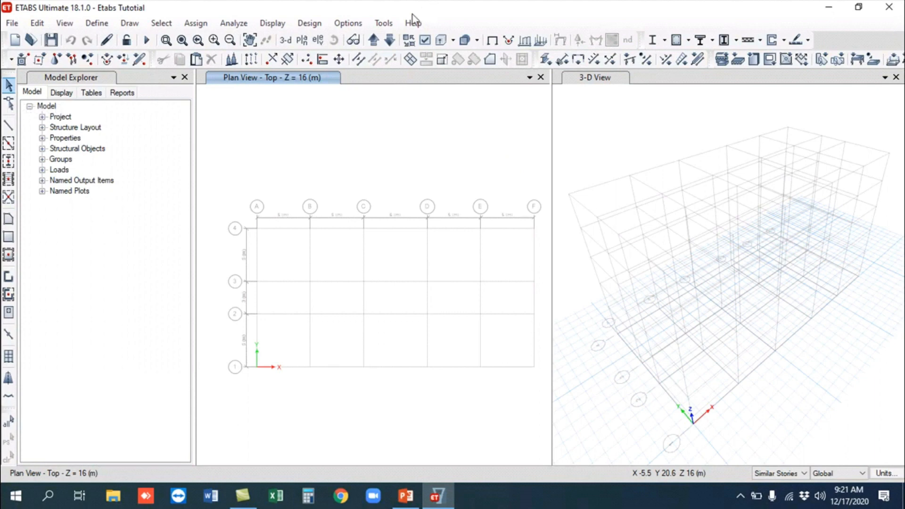
Step: Turn on the bounding plane display so the active plan level is marked in the 3-D view
{"action": "left_click", "coordinate": [348, 23]}
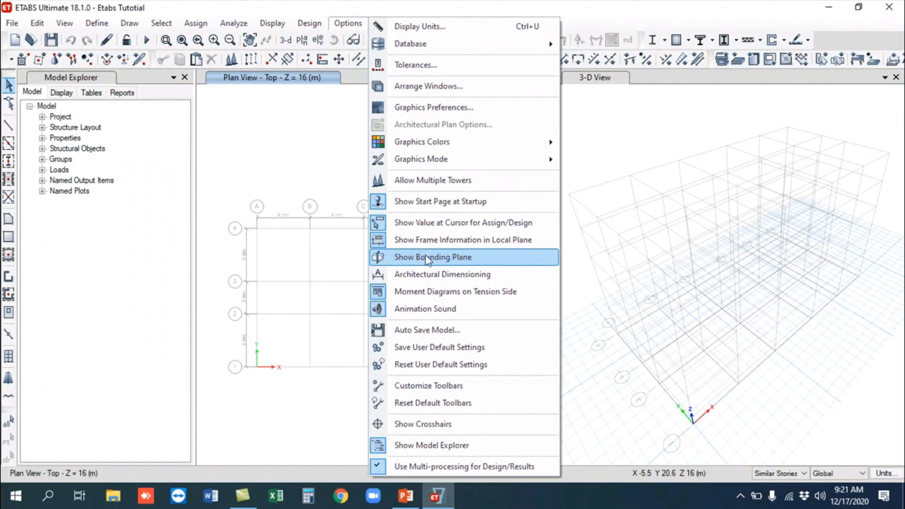
{"action": "left_click", "coordinate": [451, 259]}
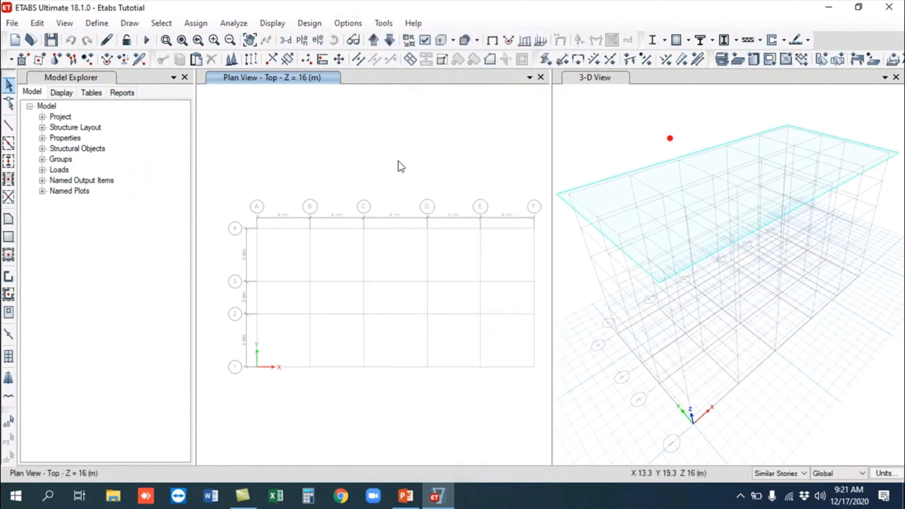
{"action": "left_click", "coordinate": [612, 113]}
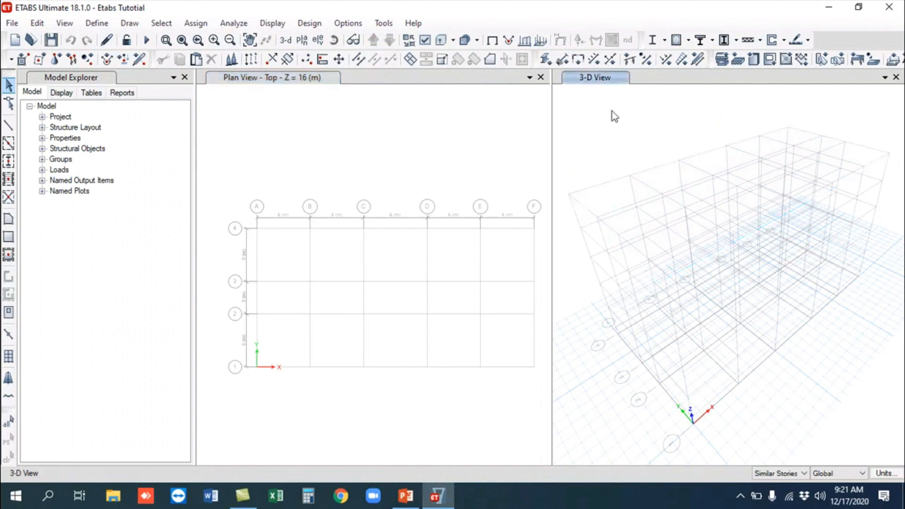
{"action": "left_click", "coordinate": [335, 40]}
{"action": "left_click_drag", "start_coordinate": [596, 147], "coordinate": [600, 113]}
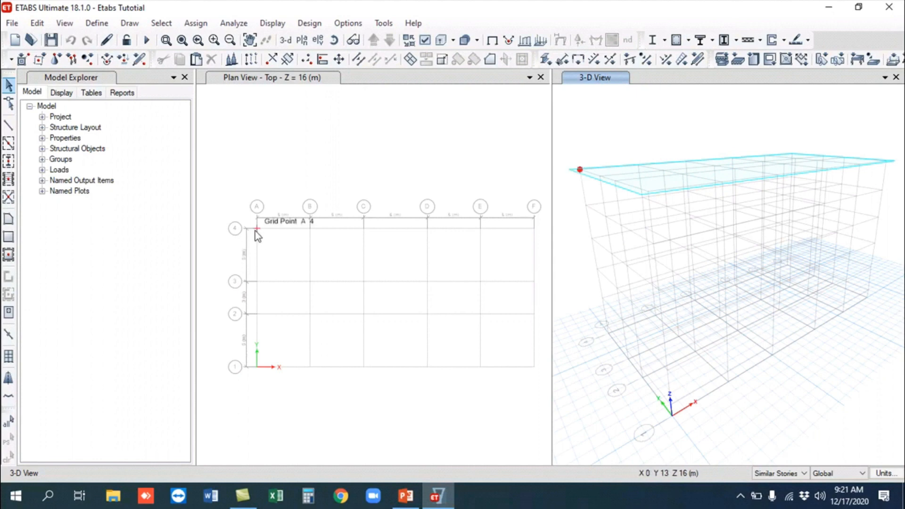
Step: Place a Col400x400mm column at grid point A-4 and display frame members extruded in the 3-D view
{"action": "left_click", "coordinate": [8, 161]}
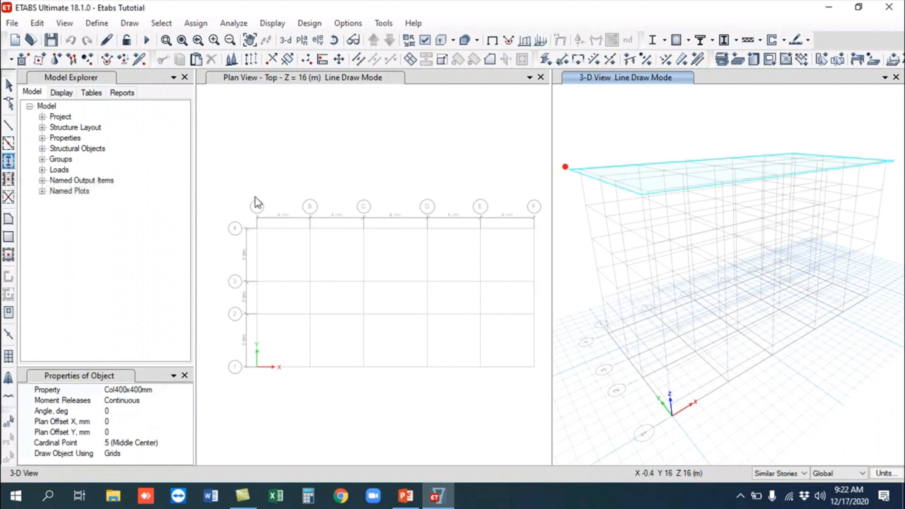
{"action": "left_click", "coordinate": [274, 146]}
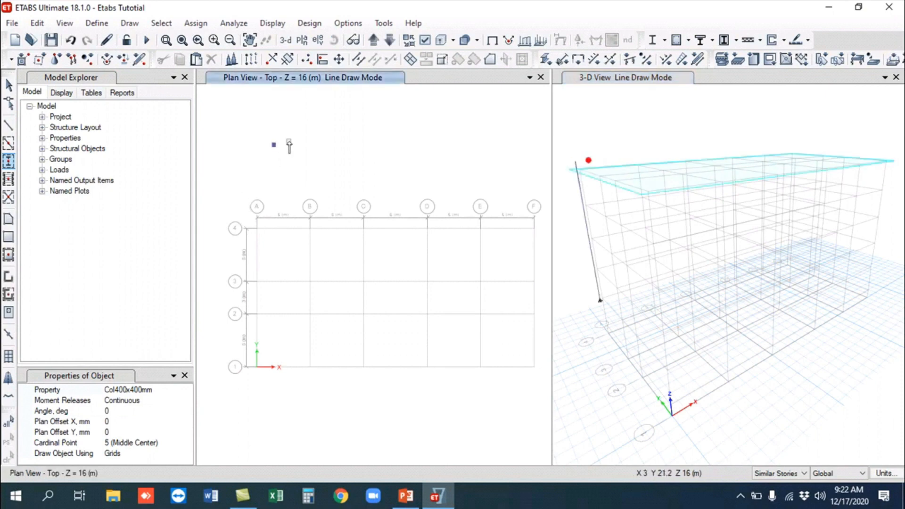
{"action": "key", "text": "ctrl+z"}
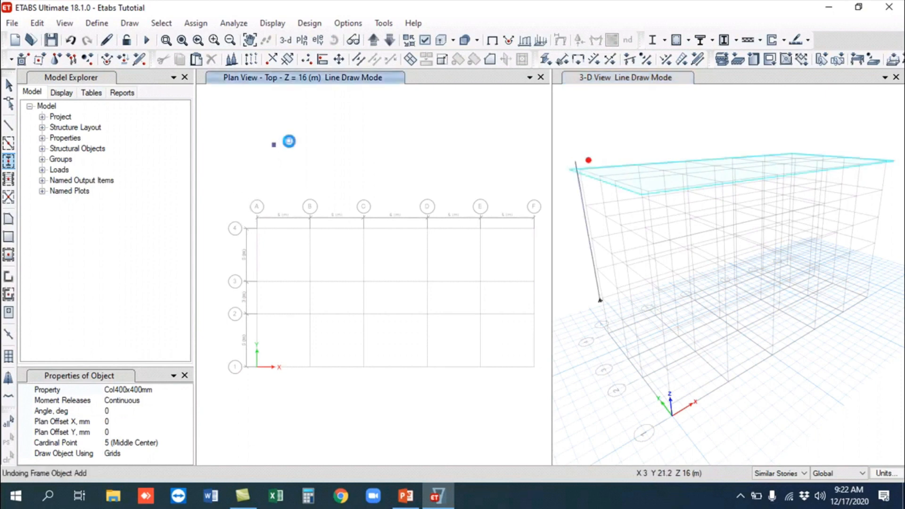
{"action": "left_click", "coordinate": [257, 228]}
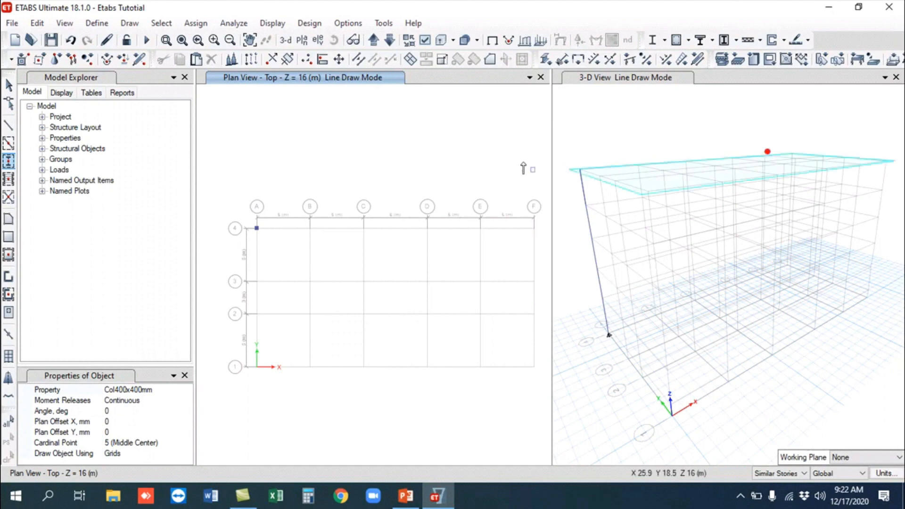
{"action": "left_click", "coordinate": [9, 86]}
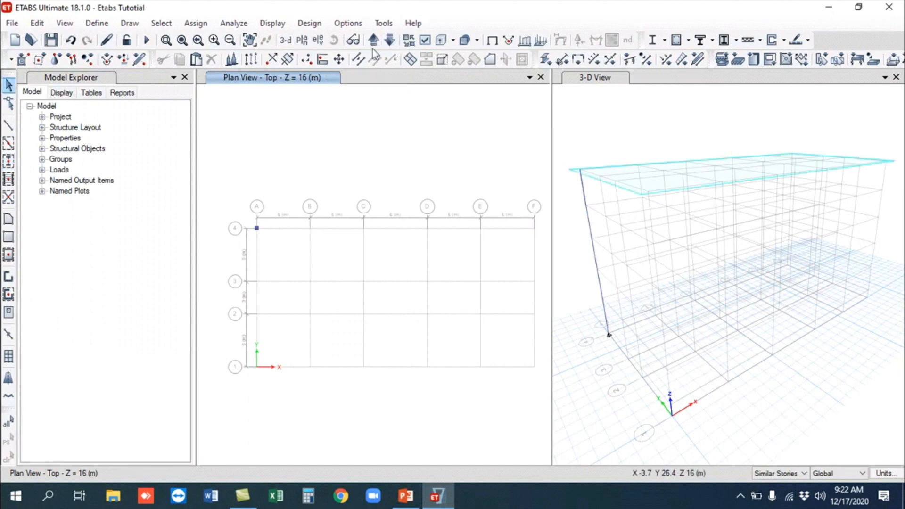
{"action": "left_click", "coordinate": [620, 142]}
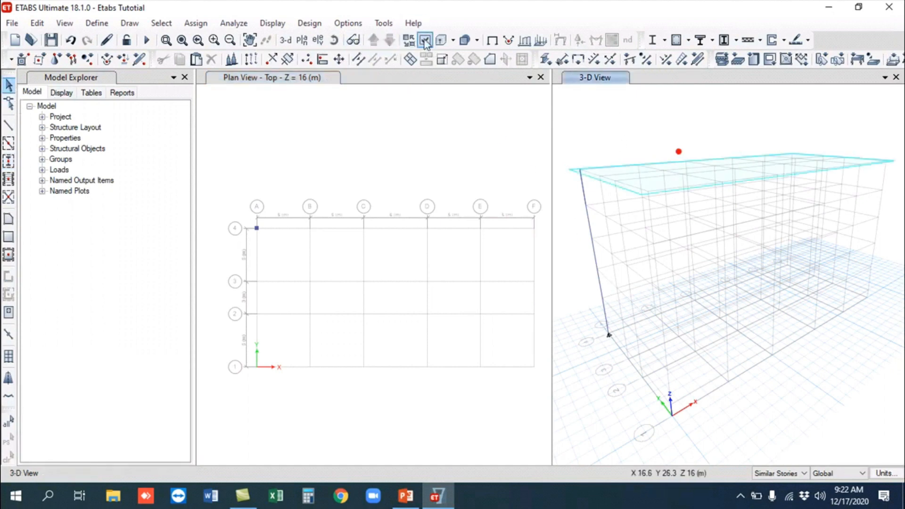
{"action": "left_click", "coordinate": [441, 59]}
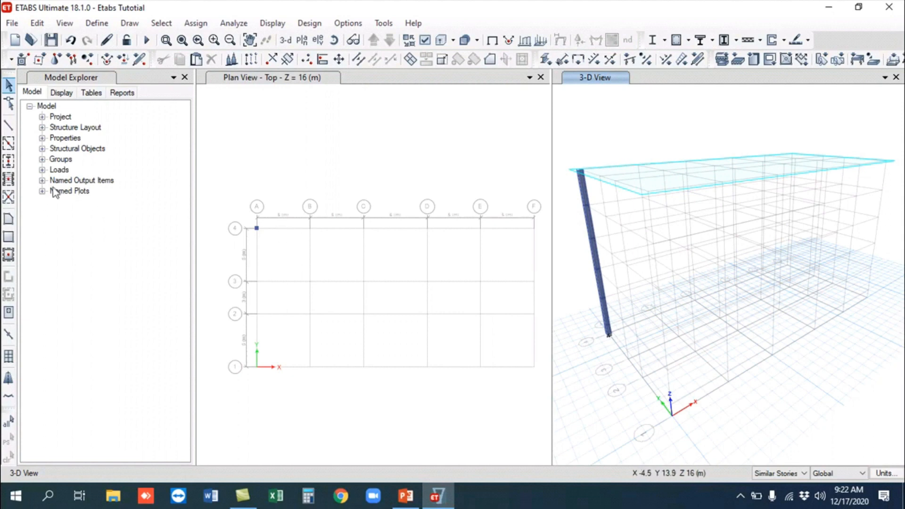
Step: Quick-draw Col400x400mm columns at all remaining grid intersections in the plan except C-3 and C-4
{"action": "left_click", "coordinate": [8, 162]}
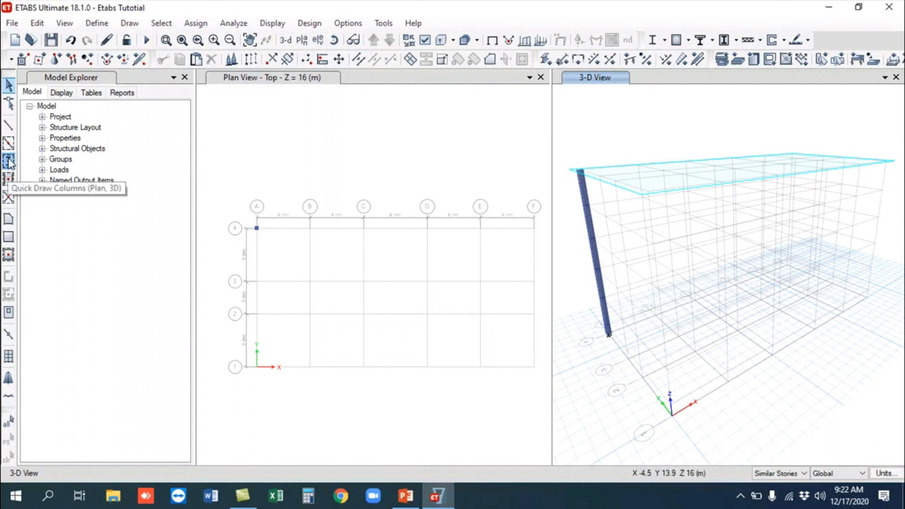
{"action": "left_click", "coordinate": [310, 229]}
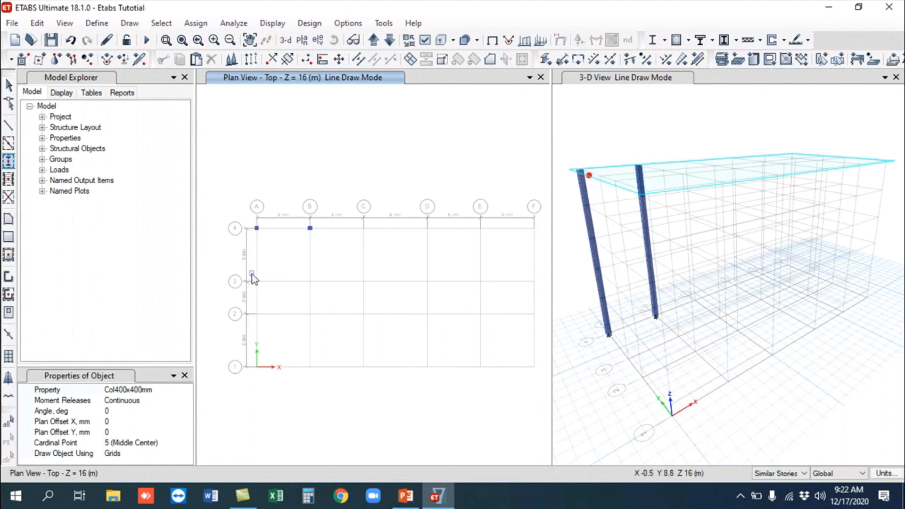
{"action": "mouse_move", "coordinate": [252, 273]}
{"action": "left_mouse_down"}
{"action": "mouse_move", "coordinate": [287, 357]}
{"action": "mouse_move", "coordinate": [326, 381]}
{"action": "left_mouse_up"}
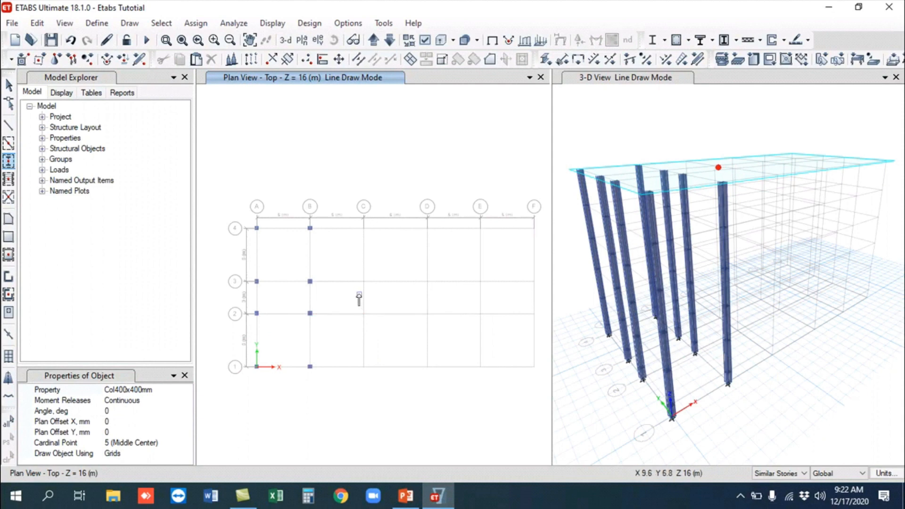
{"action": "left_click_drag", "start_coordinate": [344, 302], "coordinate": [468, 386]}
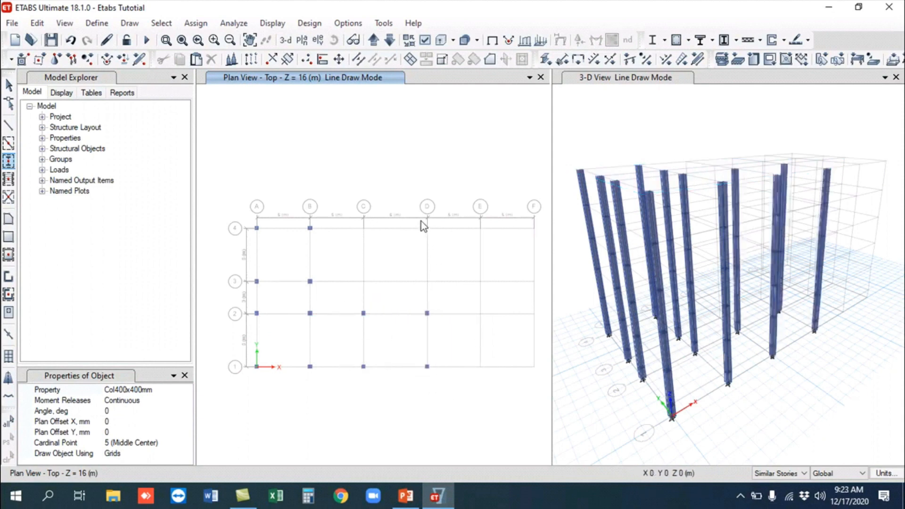
{"action": "left_click_drag", "start_coordinate": [421, 226], "coordinate": [542, 300]}
{"action": "left_click_drag", "start_coordinate": [463, 302], "coordinate": [543, 383]}
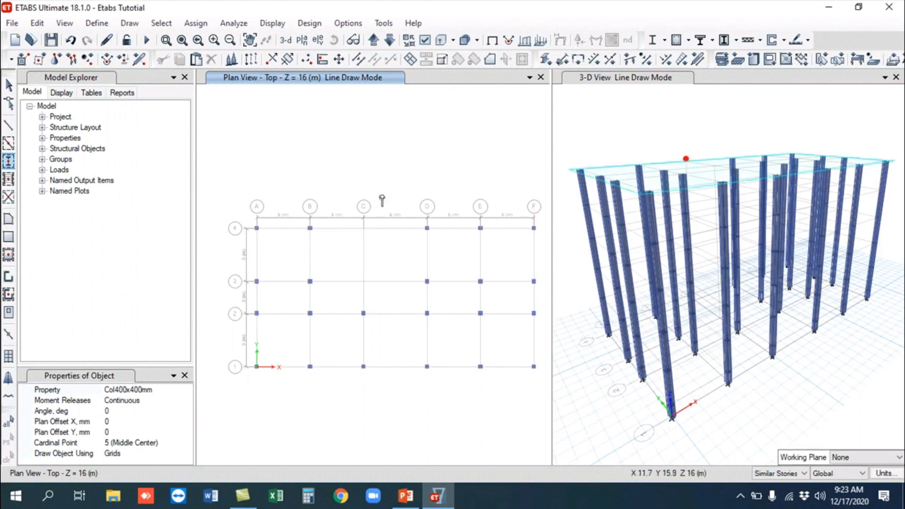
{"action": "left_click", "coordinate": [8, 85]}
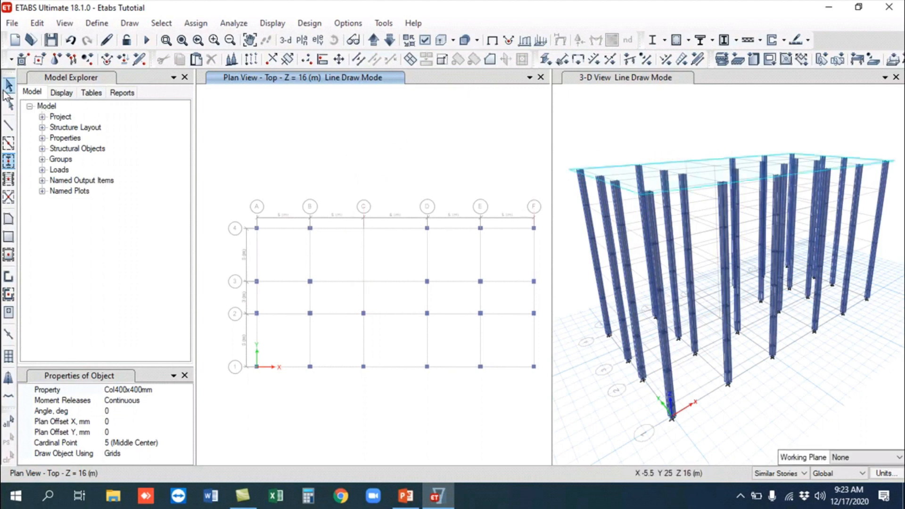
Step: Orbit the 3-D view to inspect the column layout from above and then from a low corner angle
{"action": "left_click", "coordinate": [579, 144]}
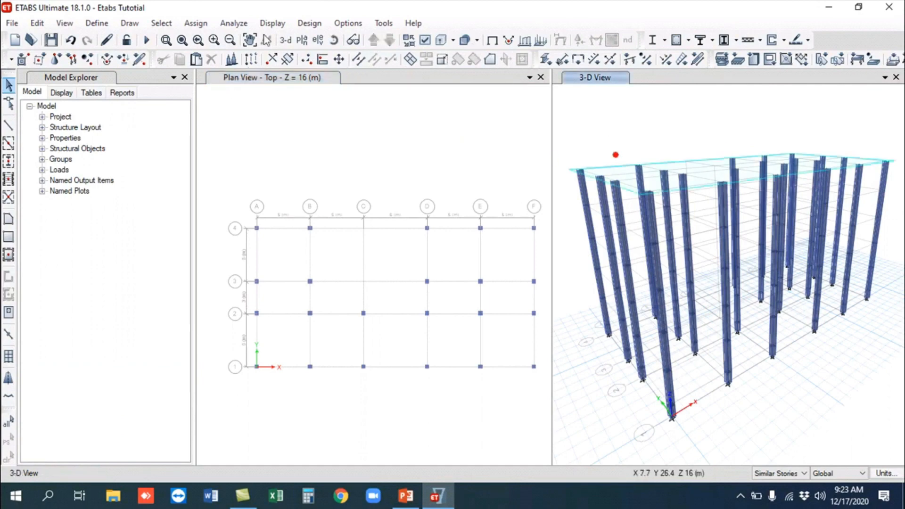
{"action": "left_click", "coordinate": [333, 40]}
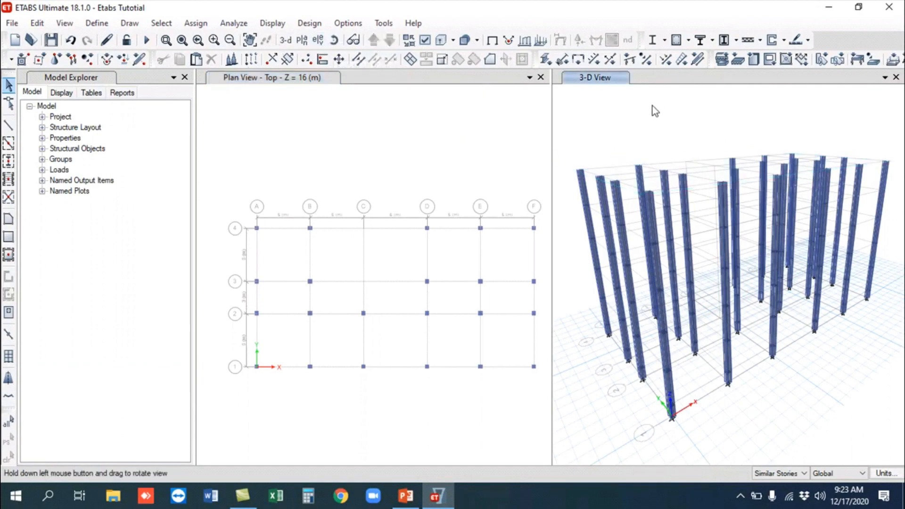
{"action": "left_click_drag", "start_coordinate": [655, 111], "coordinate": [655, 170]}
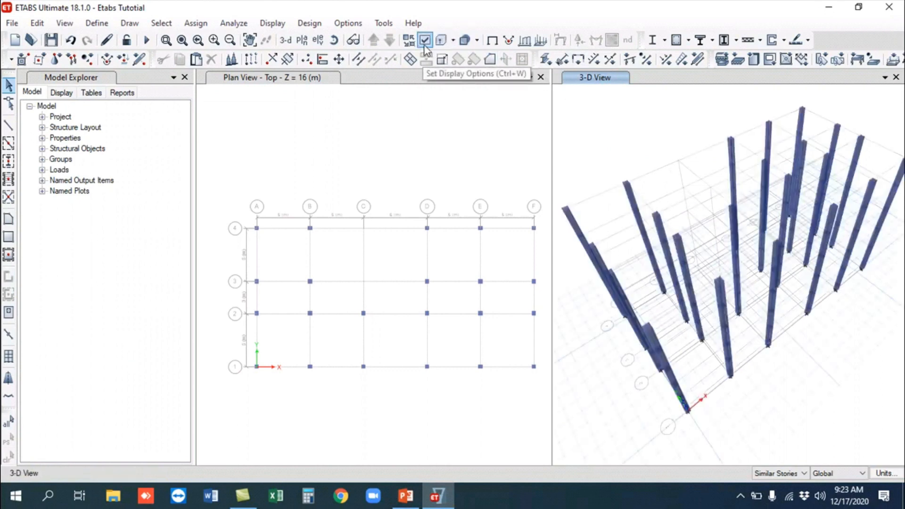
{"action": "left_click", "coordinate": [334, 40]}
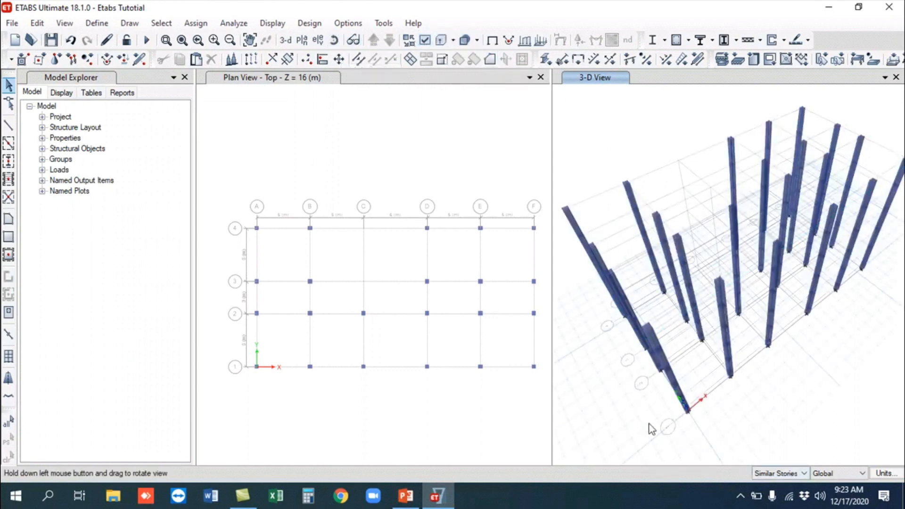
{"action": "left_click_drag", "start_coordinate": [649, 424], "coordinate": [764, 396]}
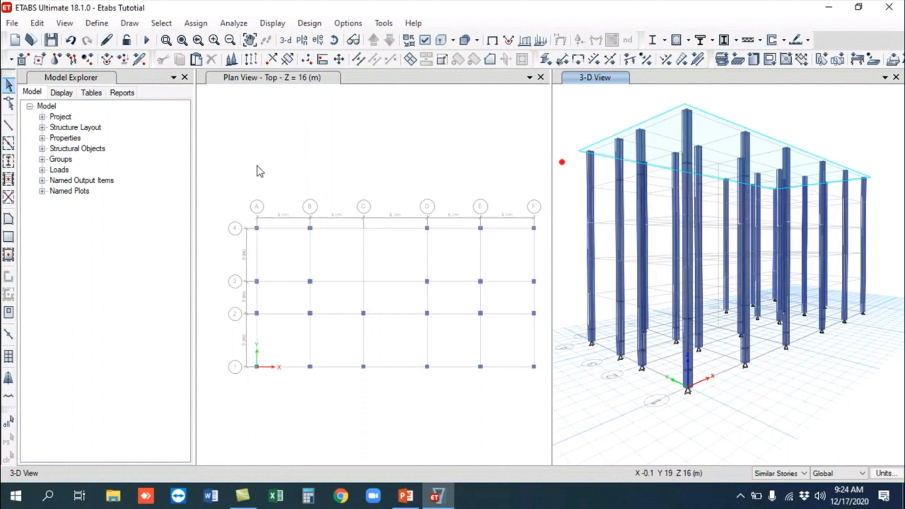
Step: Start quick-drawing beams with the Bm200x400mm section and move the plan view down to story RD at Z = 13 m
{"action": "left_click", "coordinate": [9, 144]}
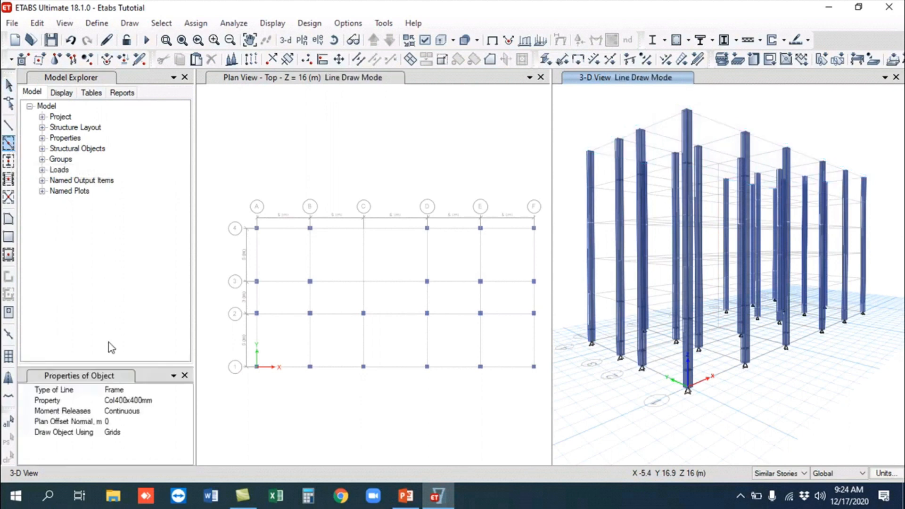
{"action": "left_click", "coordinate": [147, 401]}
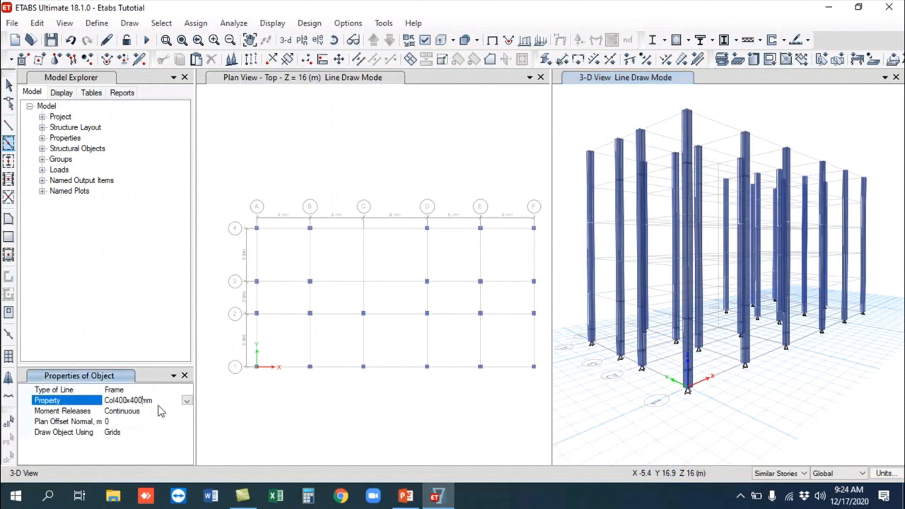
{"action": "left_click", "coordinate": [188, 402]}
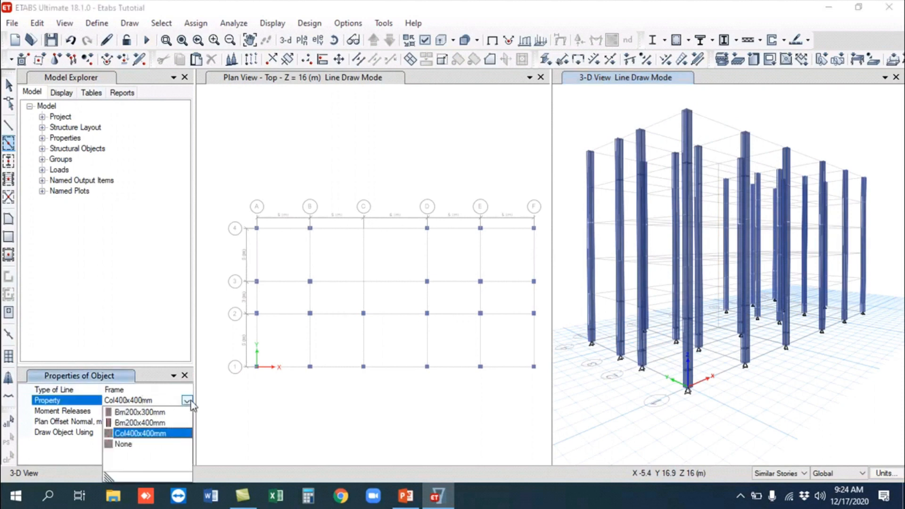
{"action": "left_click", "coordinate": [162, 422]}
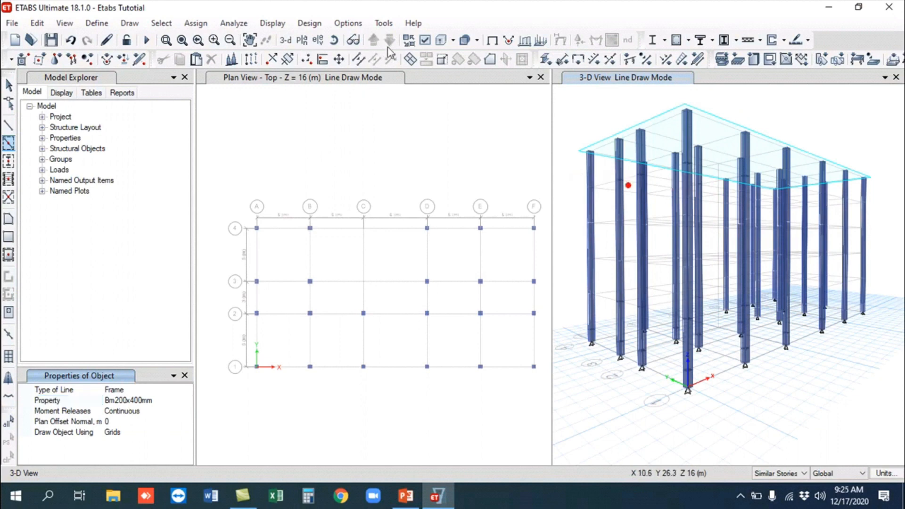
{"action": "left_click", "coordinate": [369, 122]}
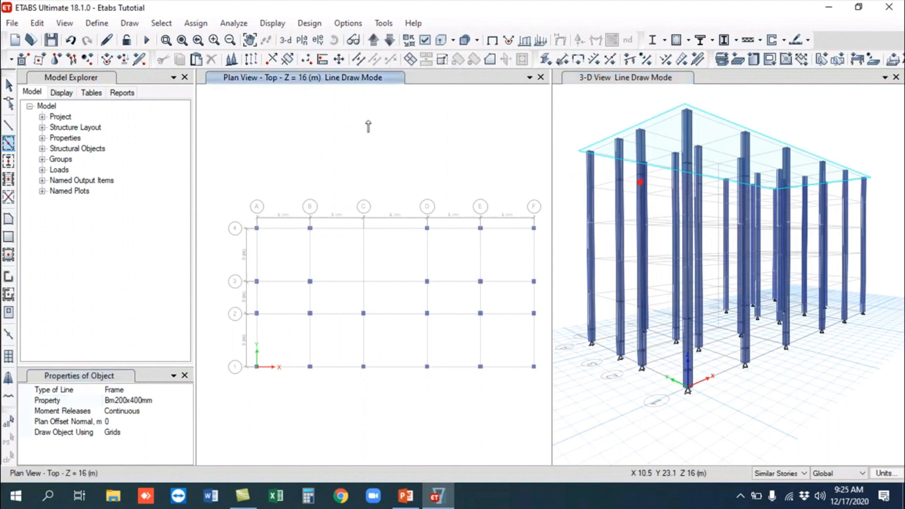
{"action": "left_click", "coordinate": [389, 40]}
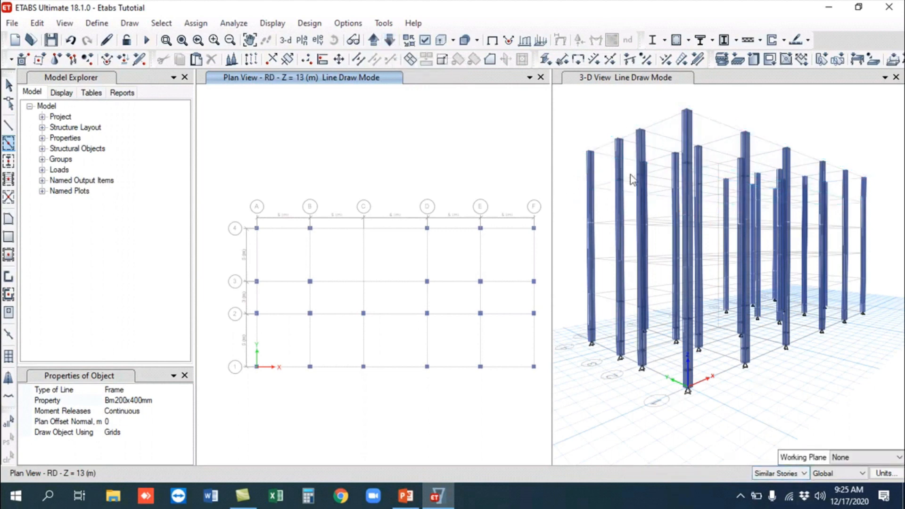
Step: Quick-draw Bm200x400mm beams around every bay between grids A and B, from grid 1 to grid 4
{"action": "left_click", "coordinate": [257, 255]}
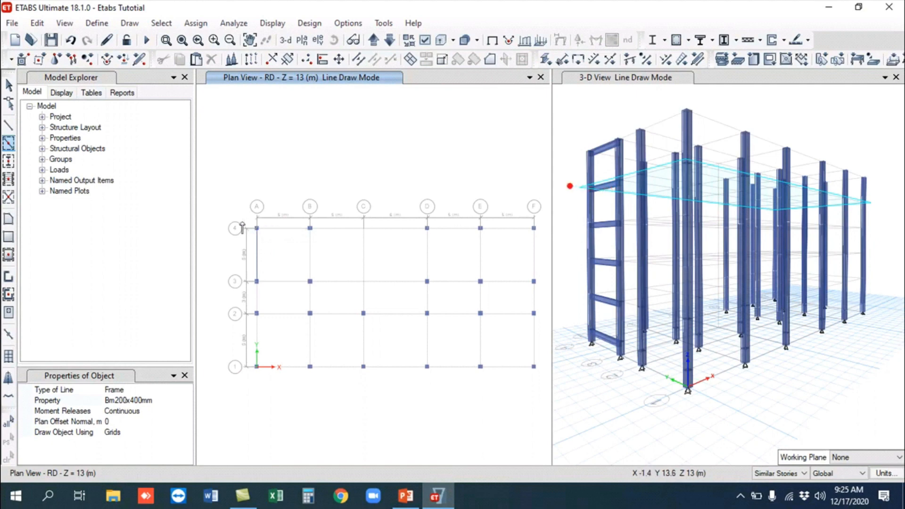
{"action": "left_click", "coordinate": [288, 230]}
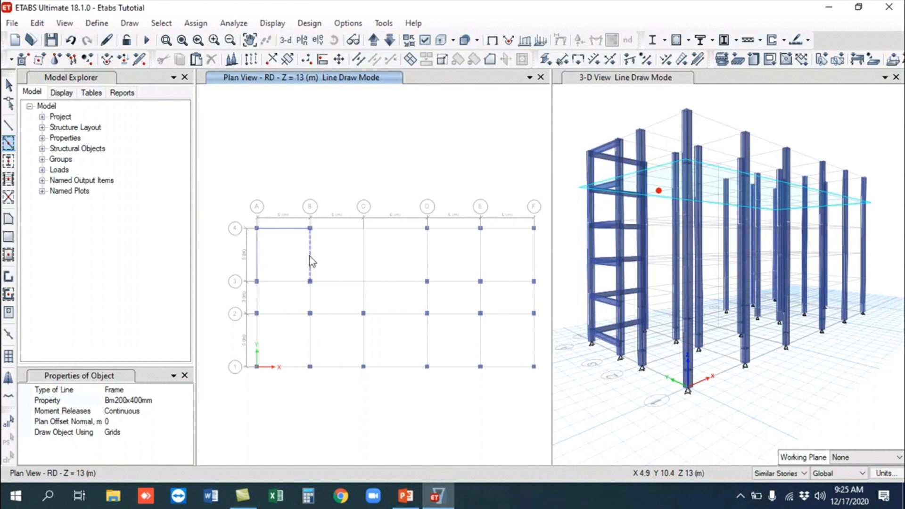
{"action": "left_click", "coordinate": [310, 262]}
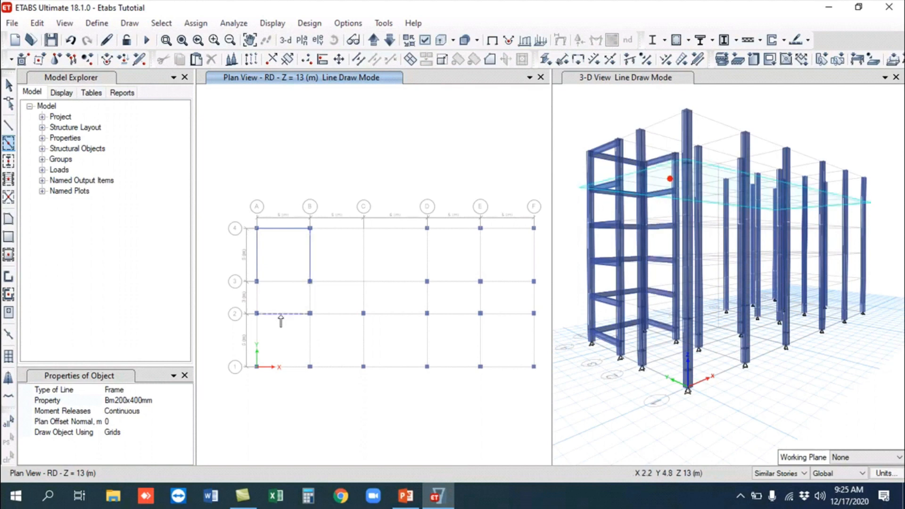
{"action": "left_click", "coordinate": [289, 303]}
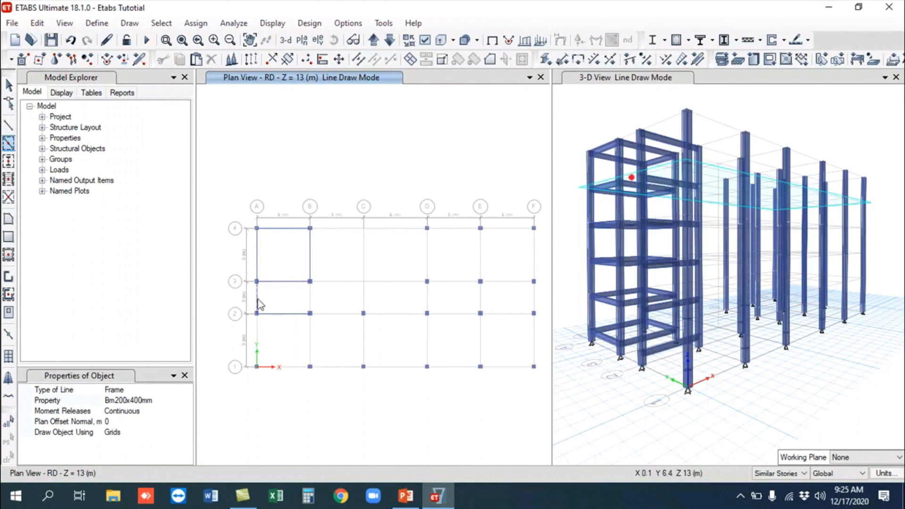
{"action": "left_click", "coordinate": [310, 299]}
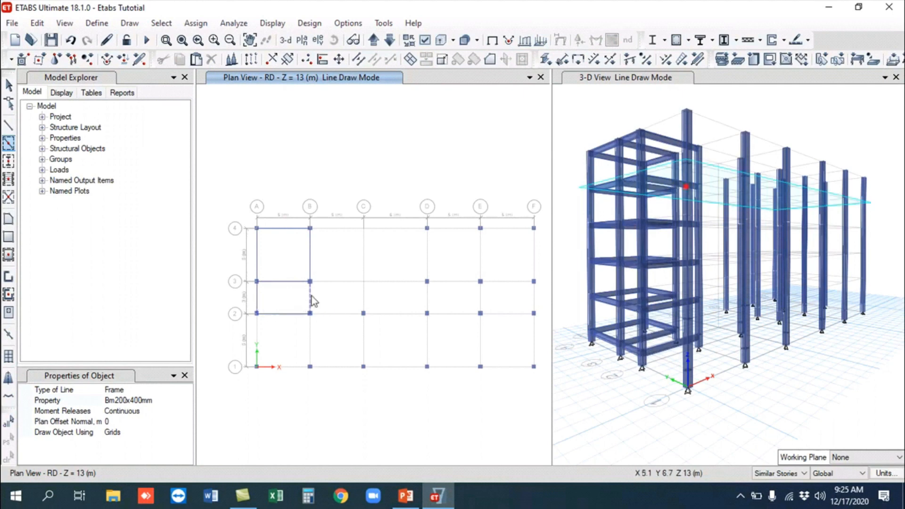
{"action": "left_click", "coordinate": [311, 300]}
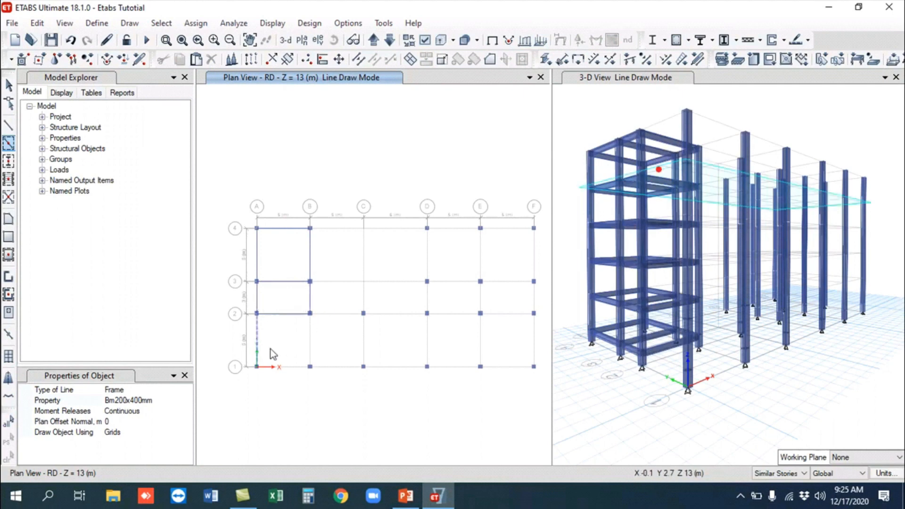
{"action": "left_click", "coordinate": [273, 353]}
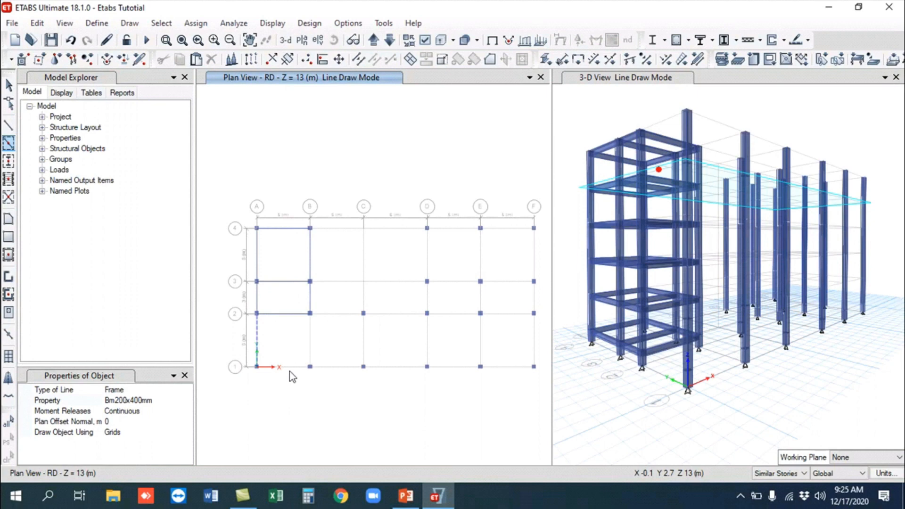
{"action": "left_click", "coordinate": [306, 342]}
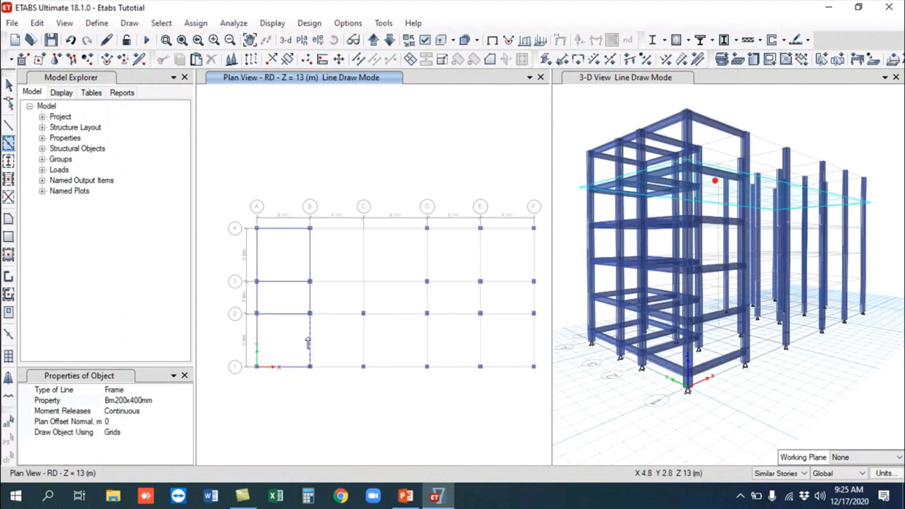
Step: Draw beams along grid 4 from B to C and D to F, along grid 3 from B to D, and along E and F between 3 and 4
{"action": "left_click", "coordinate": [337, 230]}
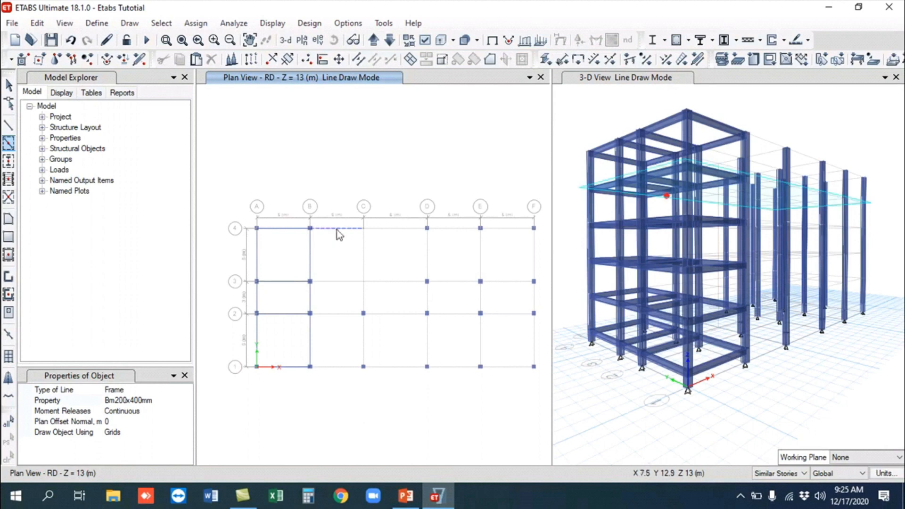
{"action": "left_click", "coordinate": [343, 283]}
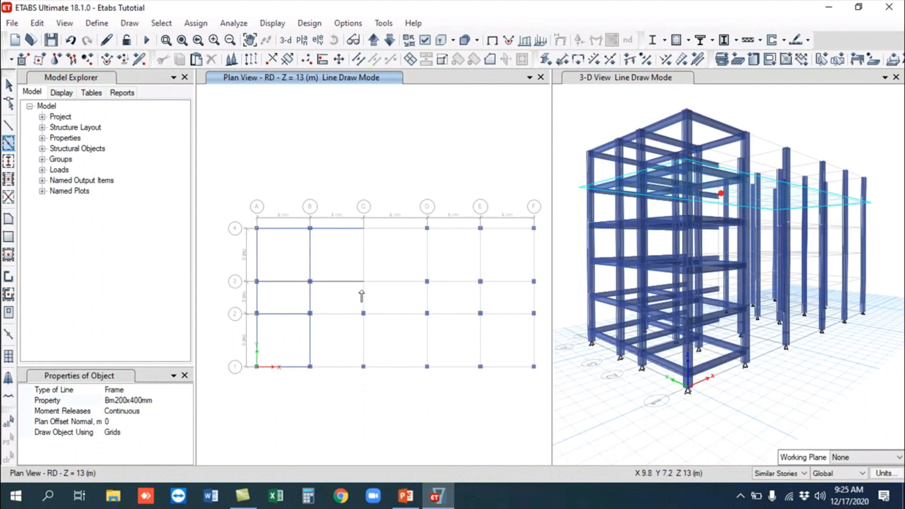
{"action": "left_click", "coordinate": [428, 262]}
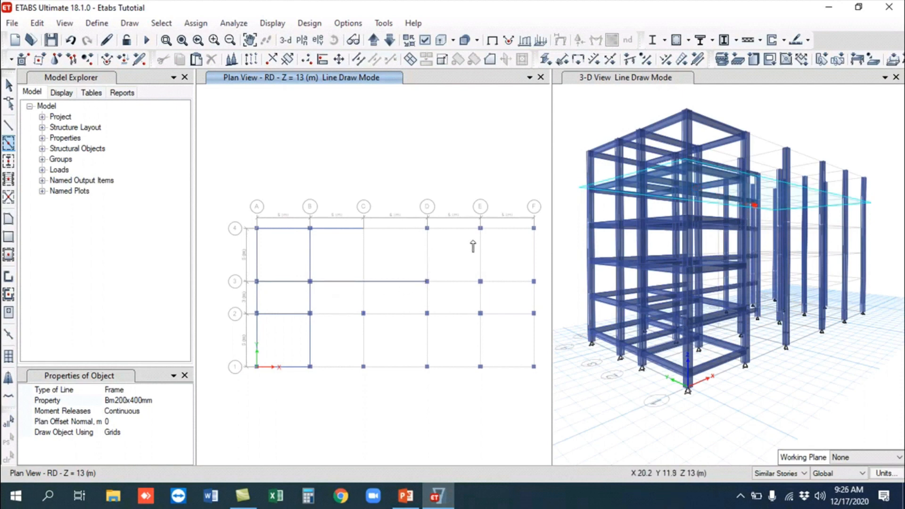
{"action": "left_click", "coordinate": [504, 229]}
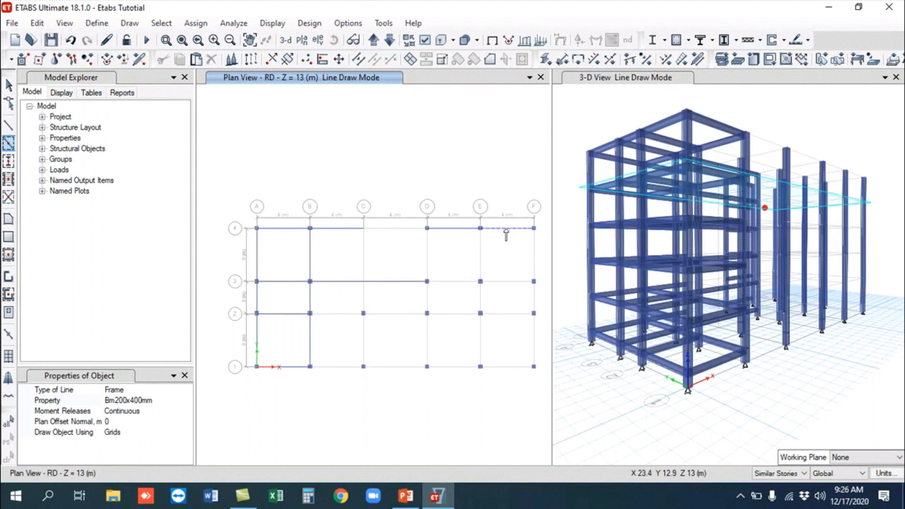
{"action": "left_click", "coordinate": [485, 257]}
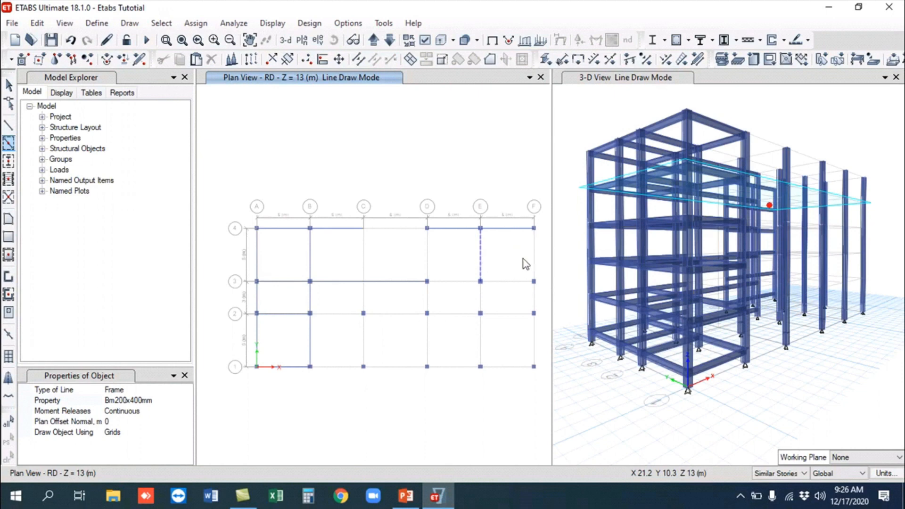
{"action": "left_click", "coordinate": [528, 283]}
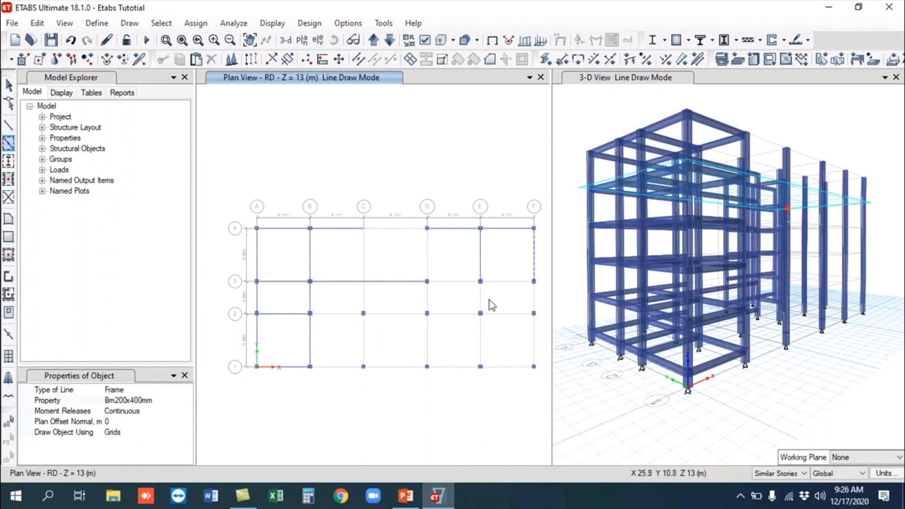
Step: Draw the beams along grids C to F between grids 2 and 3, and along grid 3 from D to F
{"action": "left_click", "coordinate": [427, 301]}
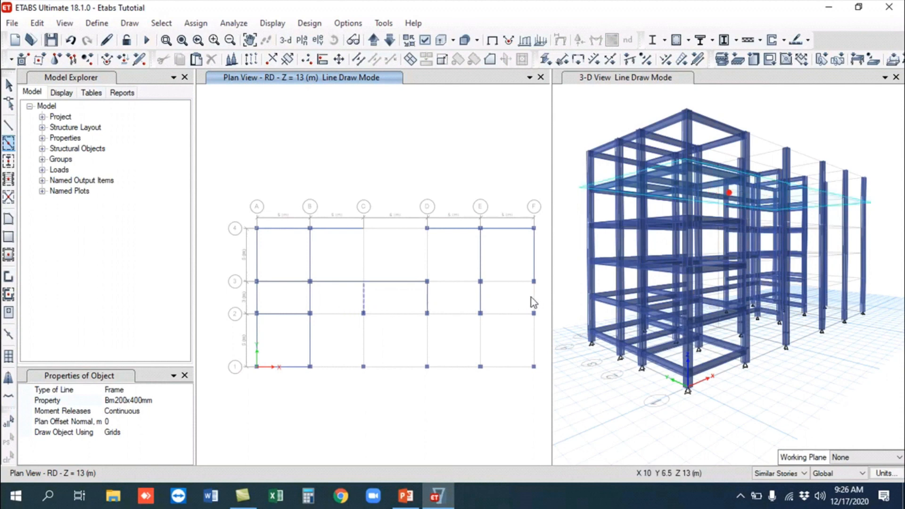
{"action": "left_click", "coordinate": [503, 284]}
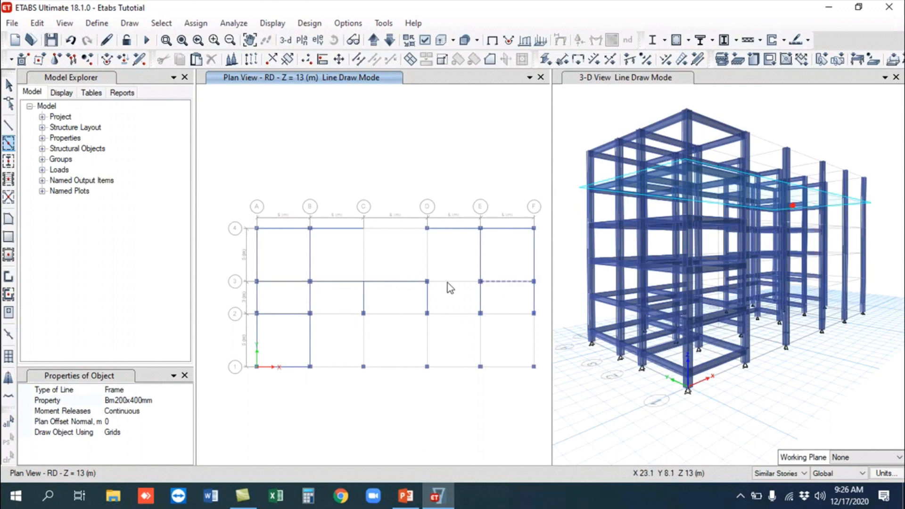
{"action": "left_click", "coordinate": [459, 302]}
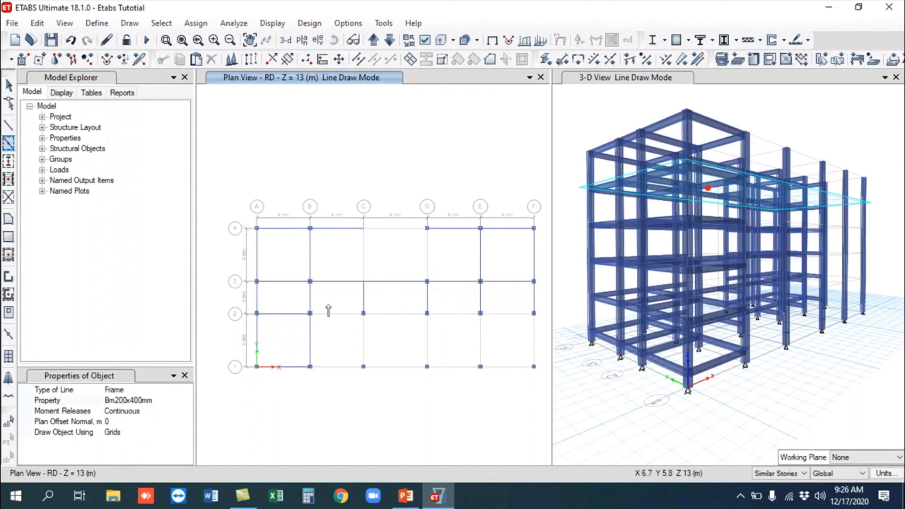
Step: Complete the beams along grids 1 and 2 from B to F and along grids C to F between 1 and 2
{"action": "left_click_drag", "start_coordinate": [329, 311], "coordinate": [365, 384]}
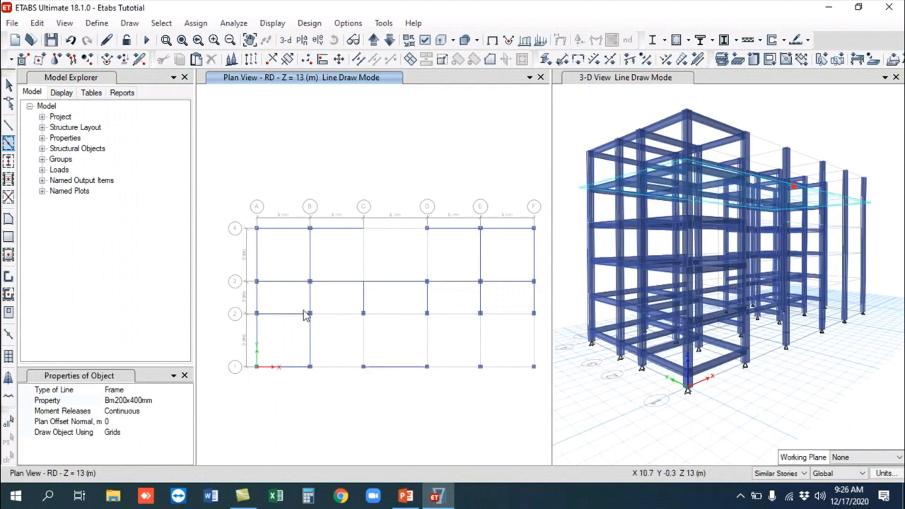
{"action": "left_click", "coordinate": [325, 314]}
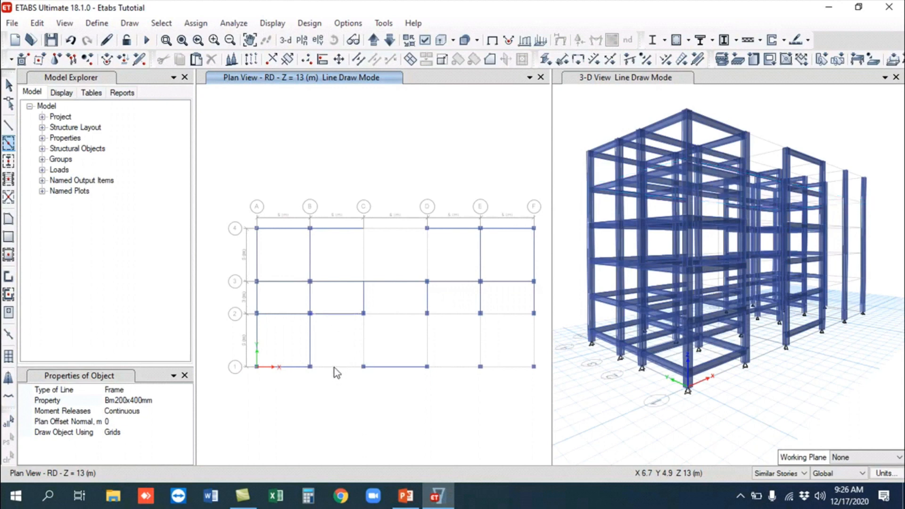
{"action": "left_click", "coordinate": [396, 316]}
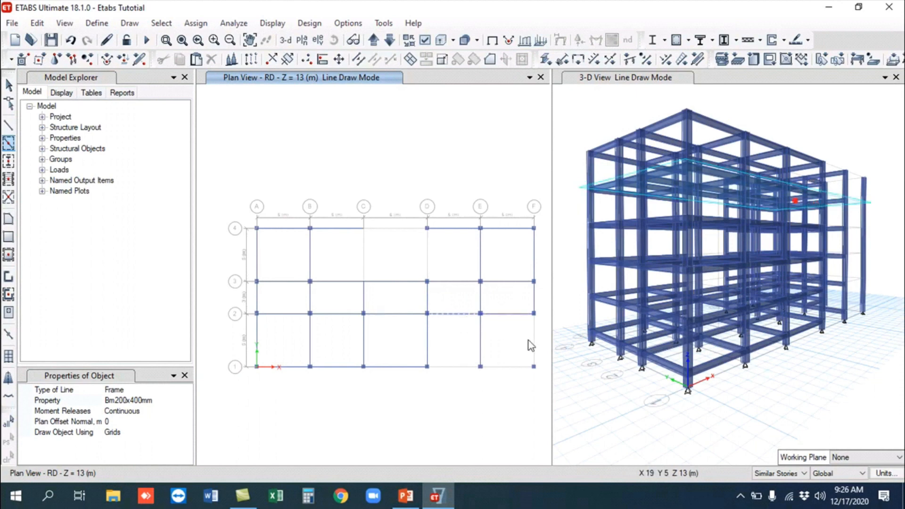
{"action": "left_click", "coordinate": [507, 372]}
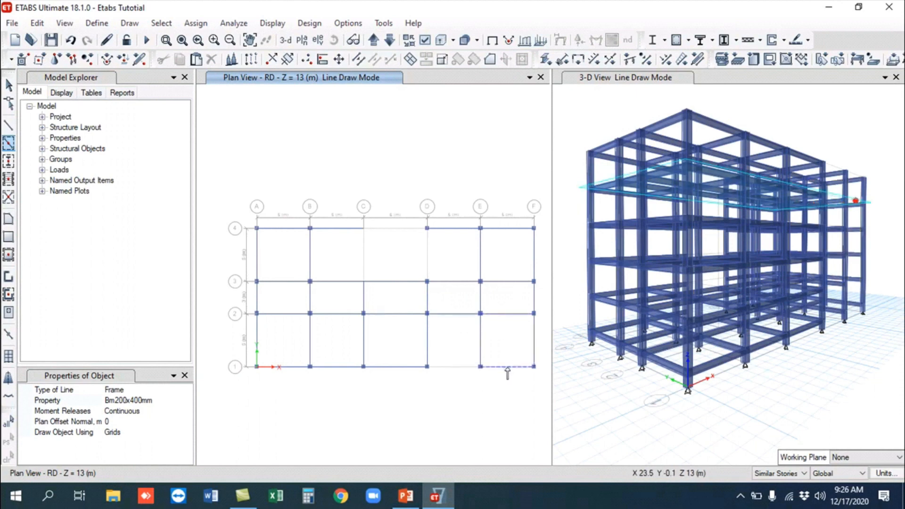
{"action": "left_click", "coordinate": [457, 368]}
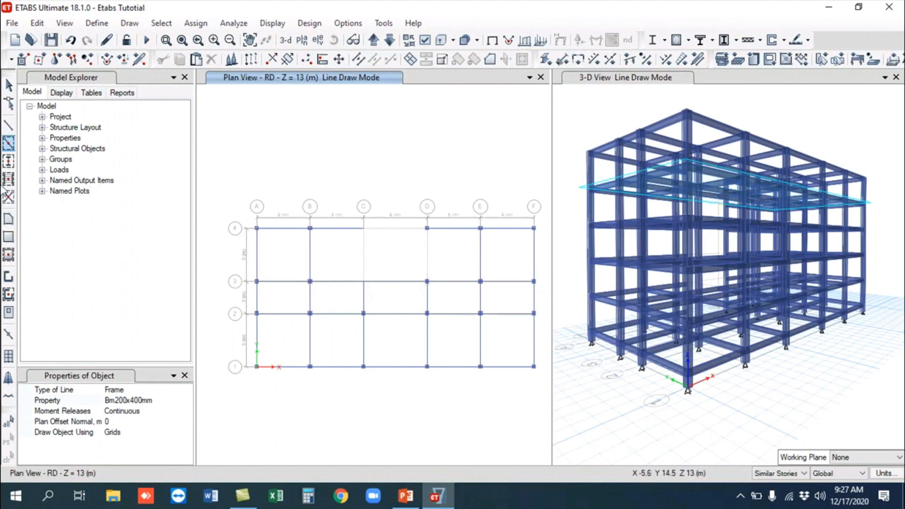
Step: Quick-draw a Col400x400mm column at grid point C-3 and return to selection mode
{"action": "left_click", "coordinate": [8, 161]}
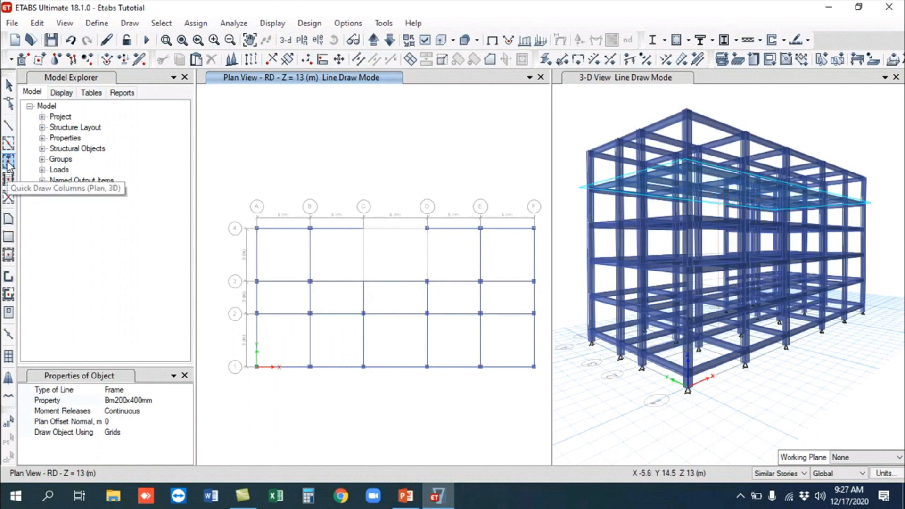
{"action": "left_click", "coordinate": [364, 282]}
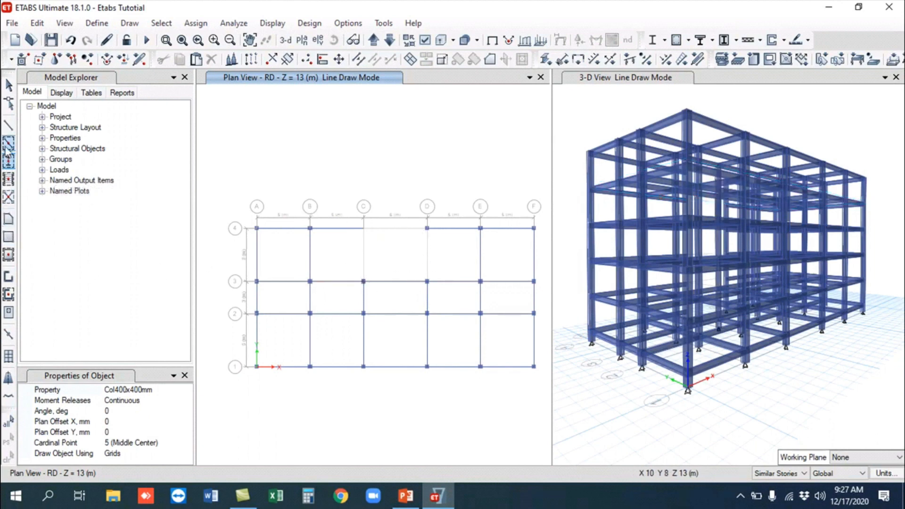
{"action": "left_click", "coordinate": [9, 85]}
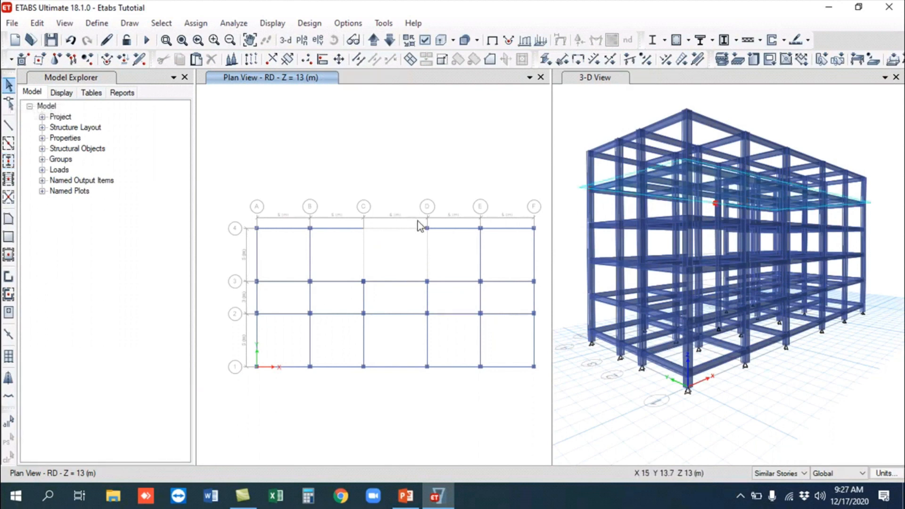
Step: Delete the column at grid point D-4 across the similar stories, save the model and make the 3-D view active
{"action": "left_click", "coordinate": [427, 229]}
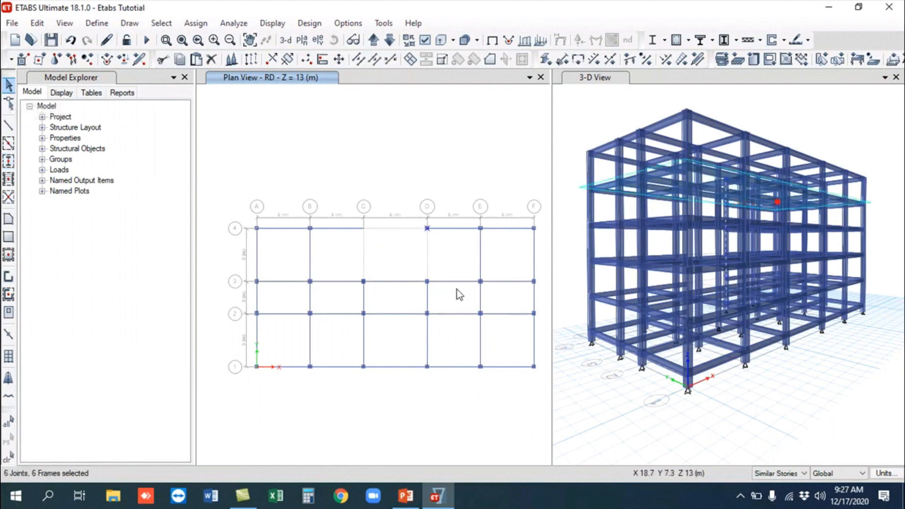
{"action": "key", "text": "Delete"}
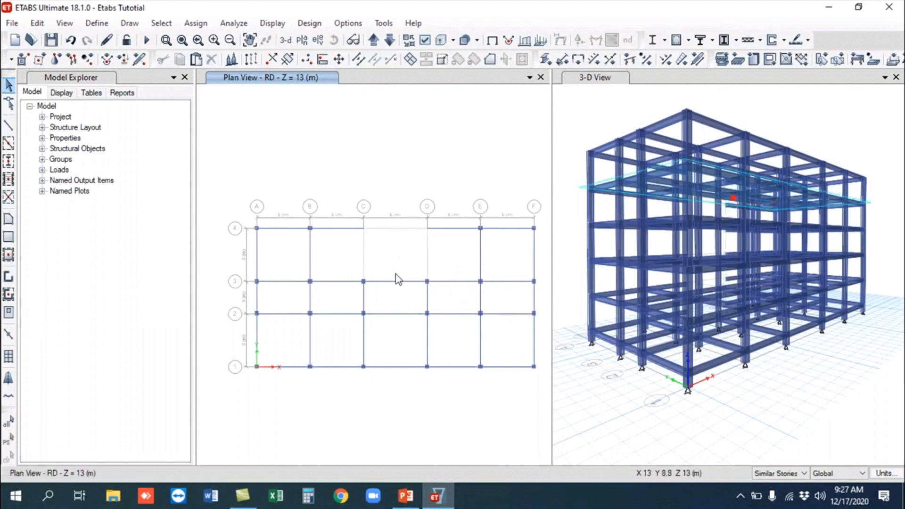
{"action": "left_click", "coordinate": [51, 41]}
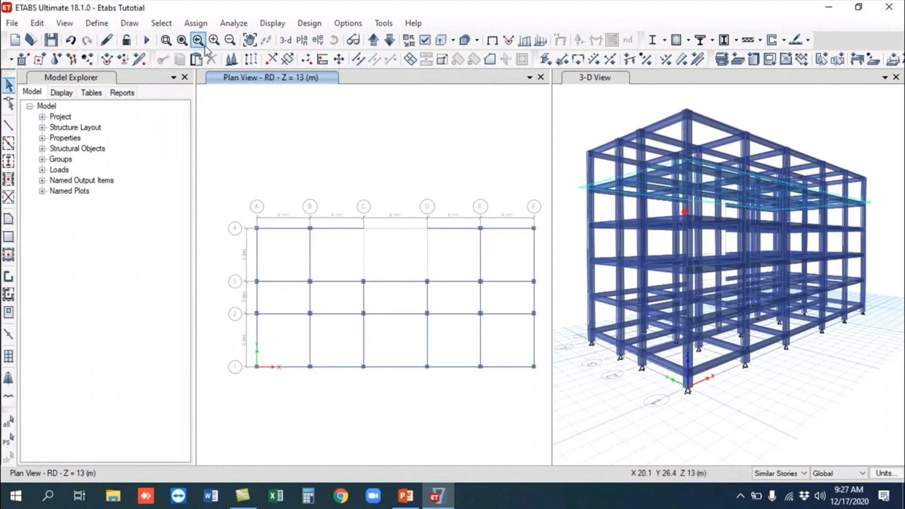
{"action": "left_click", "coordinate": [573, 112]}
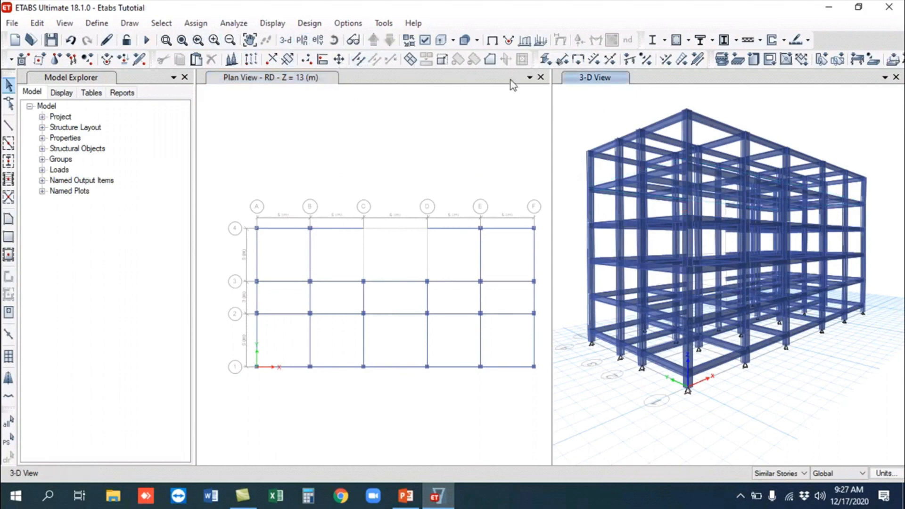
Step: Inspect the building frame in the 3-D view from several sides, including the open bay between grids C and D
{"action": "left_click", "coordinate": [334, 40]}
{"action": "left_click_drag", "start_coordinate": [615, 115], "coordinate": [614, 176]}
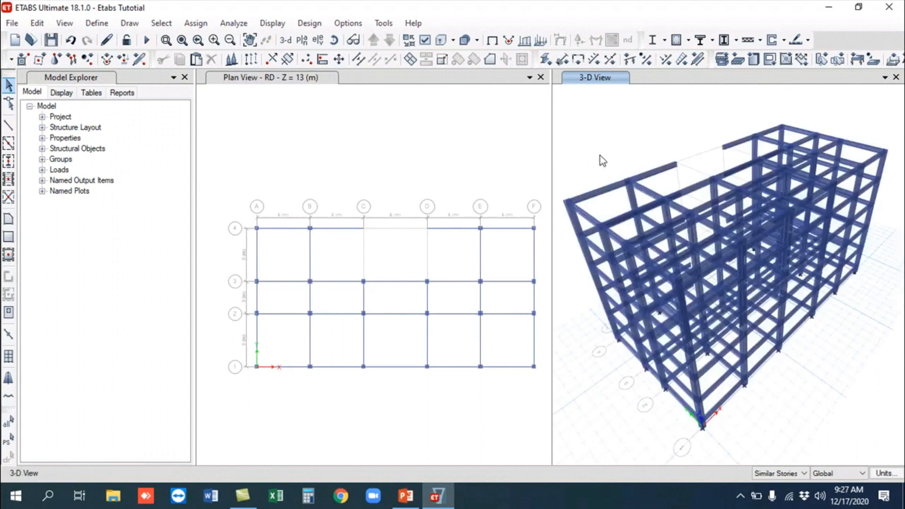
{"action": "left_click", "coordinate": [335, 40]}
{"action": "left_click_drag", "start_coordinate": [614, 141], "coordinate": [790, 147]}
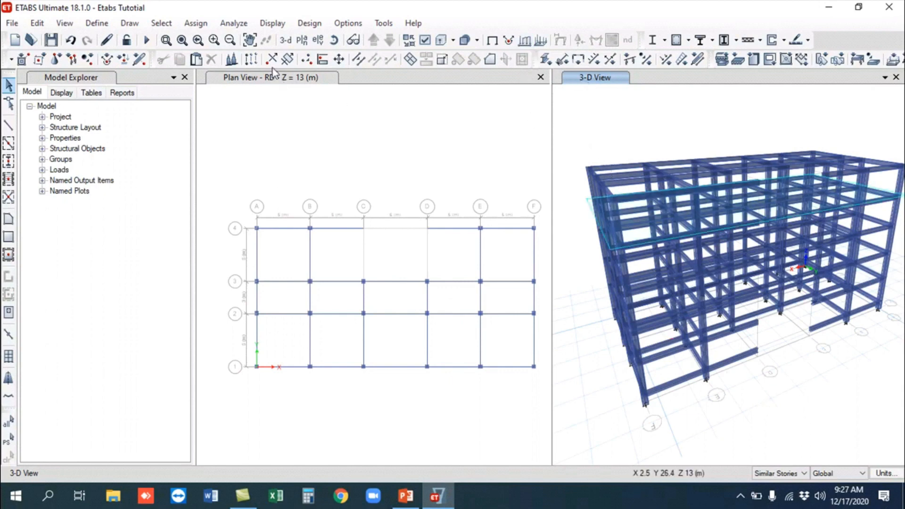
{"action": "left_click", "coordinate": [335, 40]}
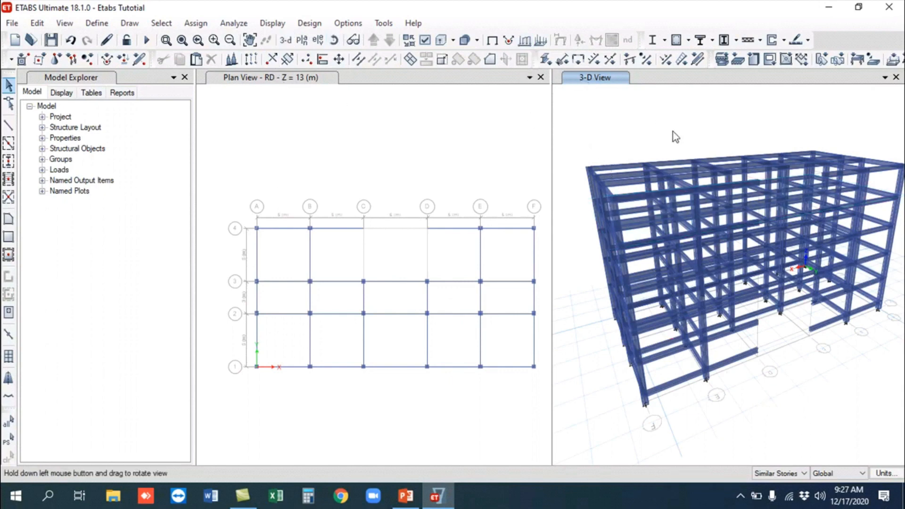
{"action": "left_click_drag", "start_coordinate": [673, 132], "coordinate": [600, 146]}
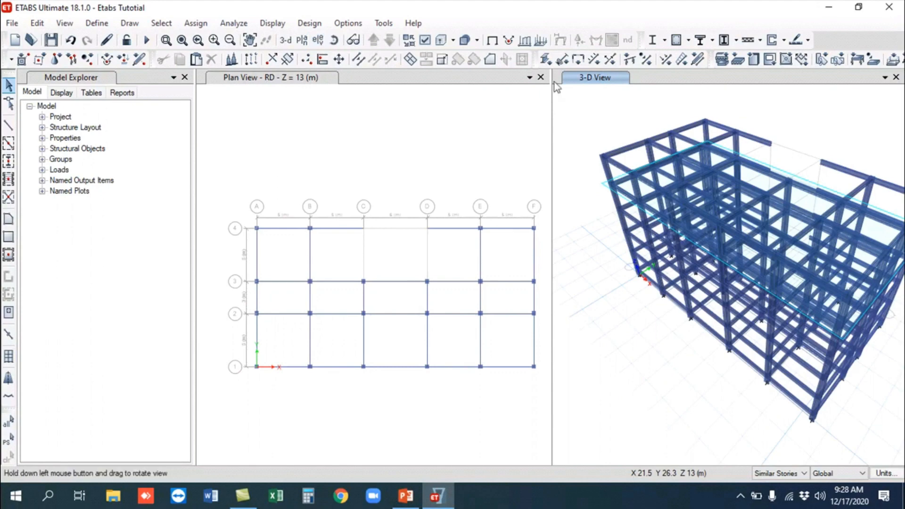
{"action": "left_click_drag", "start_coordinate": [618, 114], "coordinate": [573, 74]}
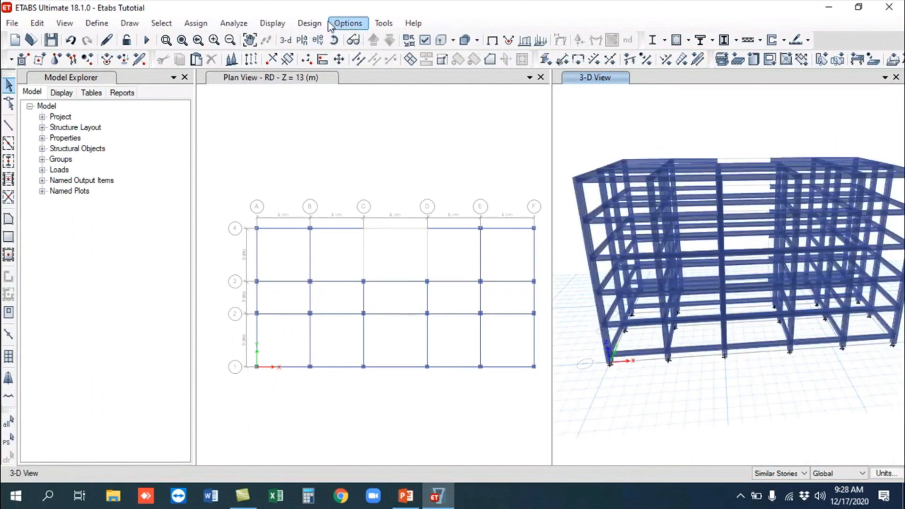
Step: Change the display color of columns to bright green in the graphics display colors
{"action": "left_click", "coordinate": [348, 24]}
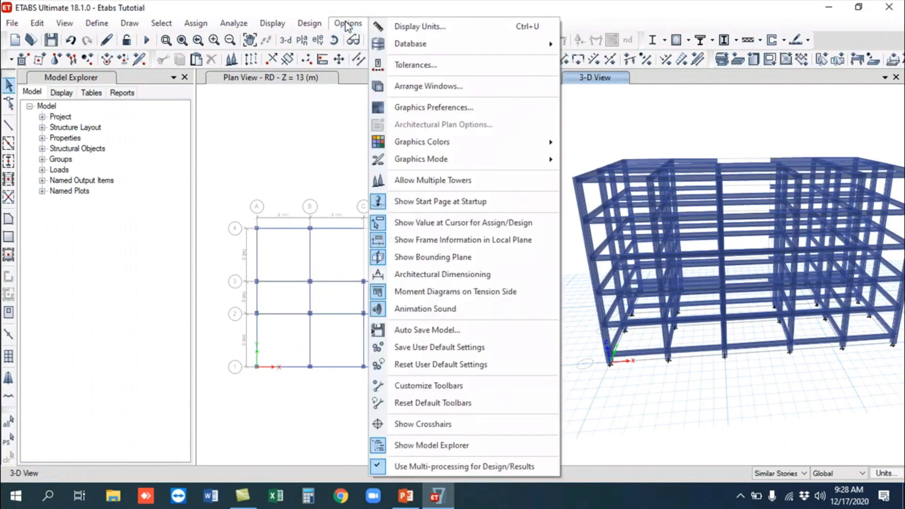
{"action": "mouse_move", "coordinate": [411, 144]}
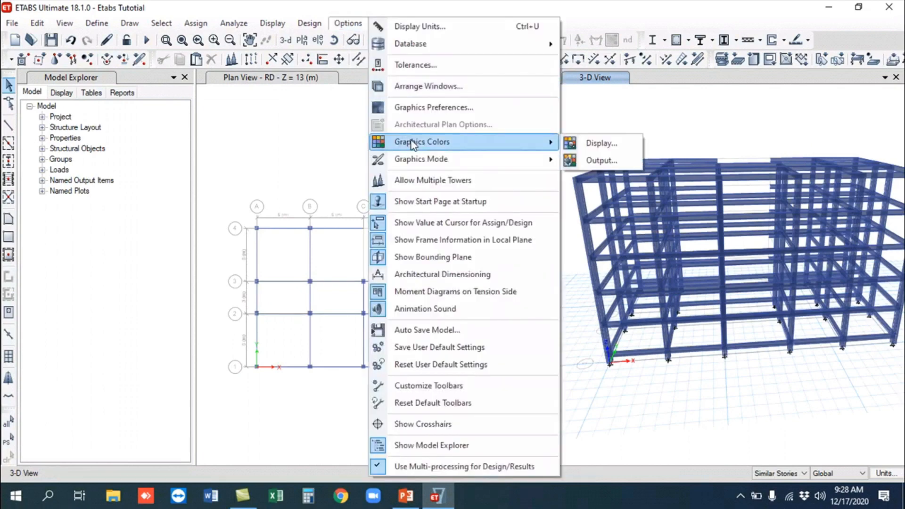
{"action": "left_click", "coordinate": [619, 143]}
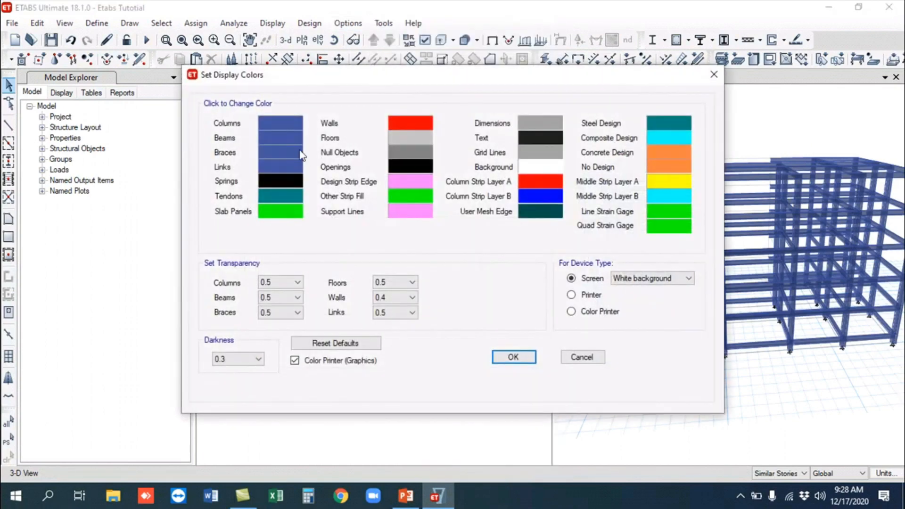
{"action": "left_click", "coordinate": [282, 126]}
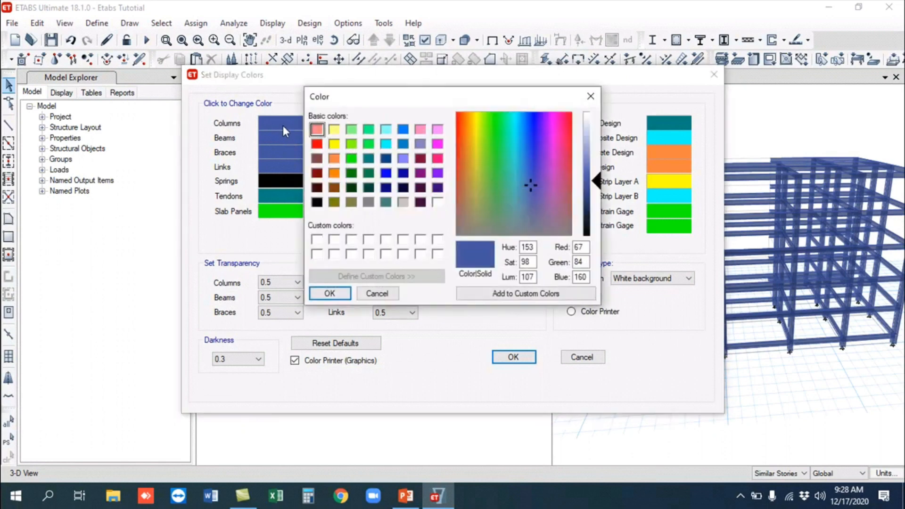
{"action": "left_click", "coordinate": [356, 160]}
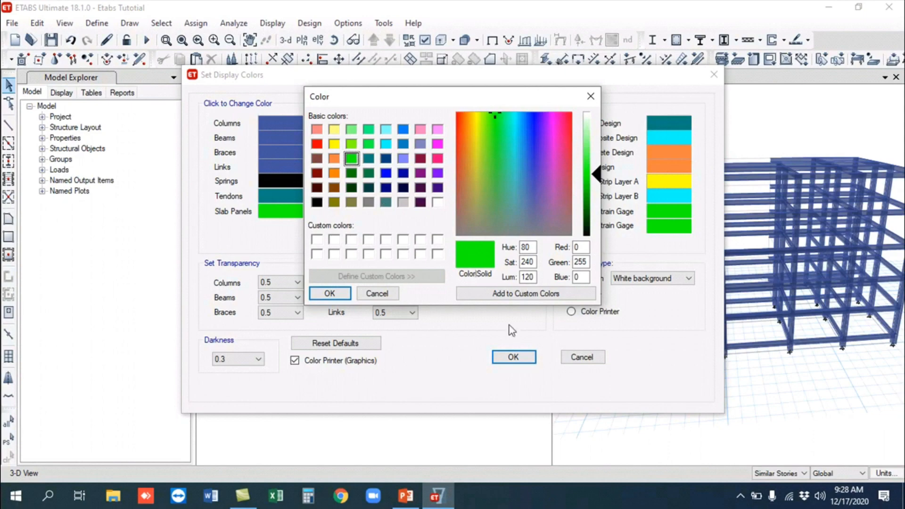
{"action": "left_click", "coordinate": [330, 293]}
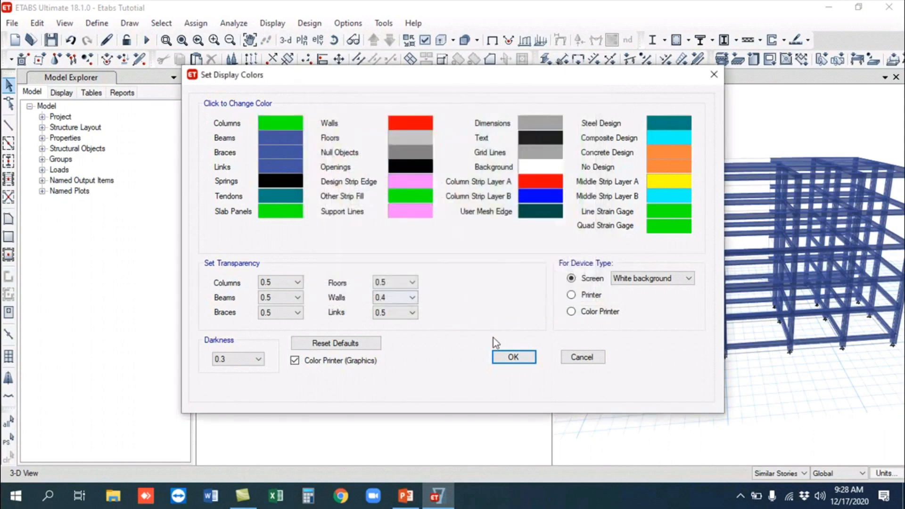
{"action": "left_click", "coordinate": [514, 358]}
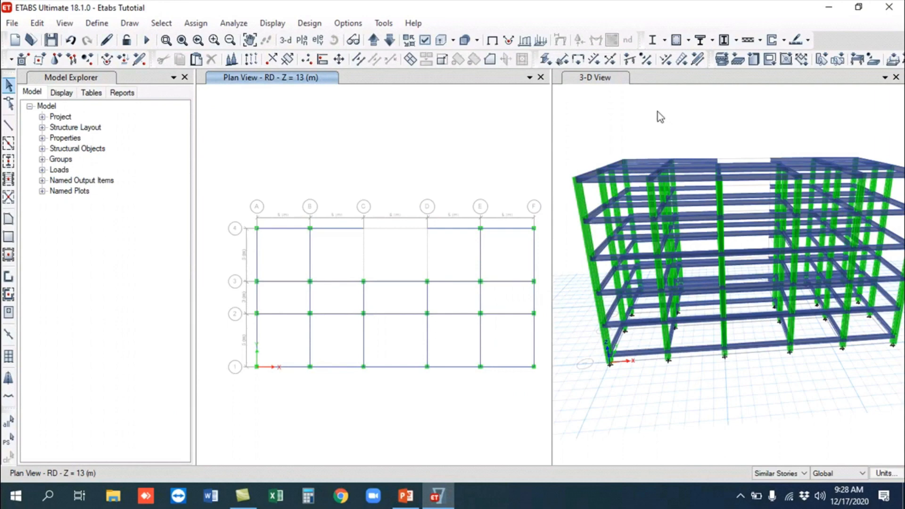
Step: Examine the recolored columns in the 3-D view from the end and from the grid 4 side
{"action": "left_click", "coordinate": [635, 114]}
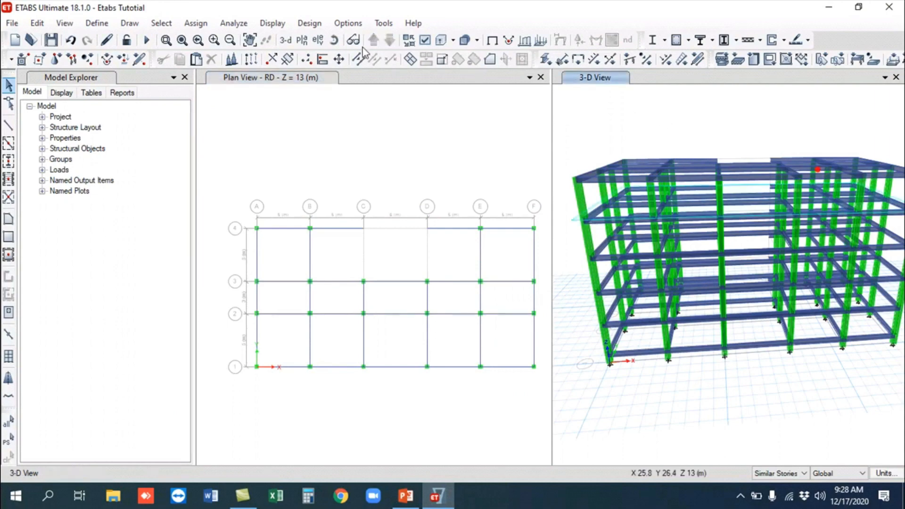
{"action": "left_click", "coordinate": [334, 41]}
{"action": "mouse_move", "coordinate": [742, 127]}
{"action": "left_mouse_down"}
{"action": "mouse_move", "coordinate": [709, 144]}
{"action": "mouse_move", "coordinate": [675, 139]}
{"action": "mouse_move", "coordinate": [659, 172]}
{"action": "left_mouse_up"}
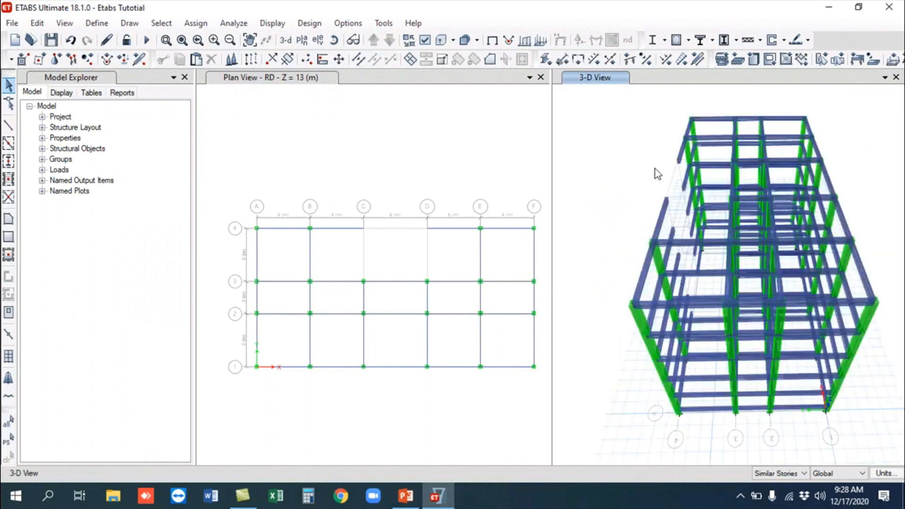
{"action": "left_click", "coordinate": [335, 41]}
{"action": "mouse_move", "coordinate": [621, 204]}
{"action": "left_mouse_down"}
{"action": "mouse_move", "coordinate": [634, 170]}
{"action": "mouse_move", "coordinate": [666, 145]}
{"action": "mouse_move", "coordinate": [549, 162]}
{"action": "left_mouse_up"}
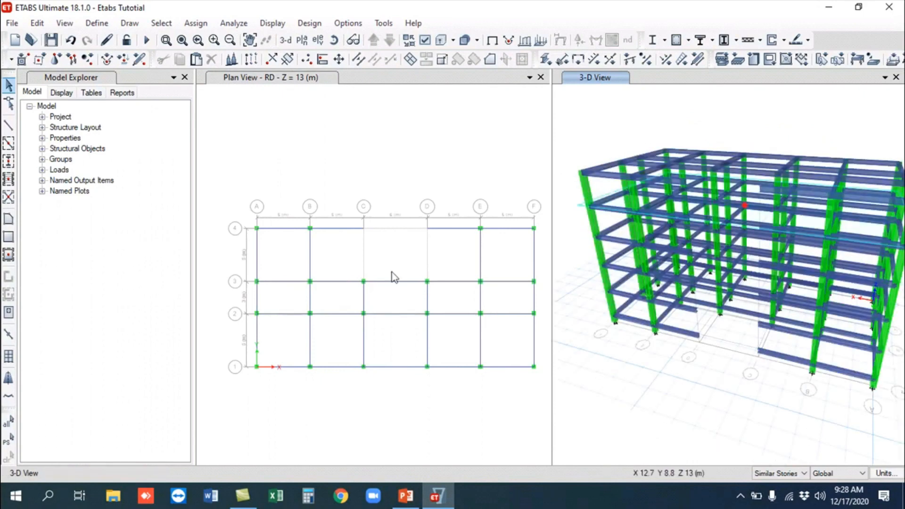
Step: Hide the columns and beams in the RD plan view through the view options
{"action": "left_click", "coordinate": [385, 171]}
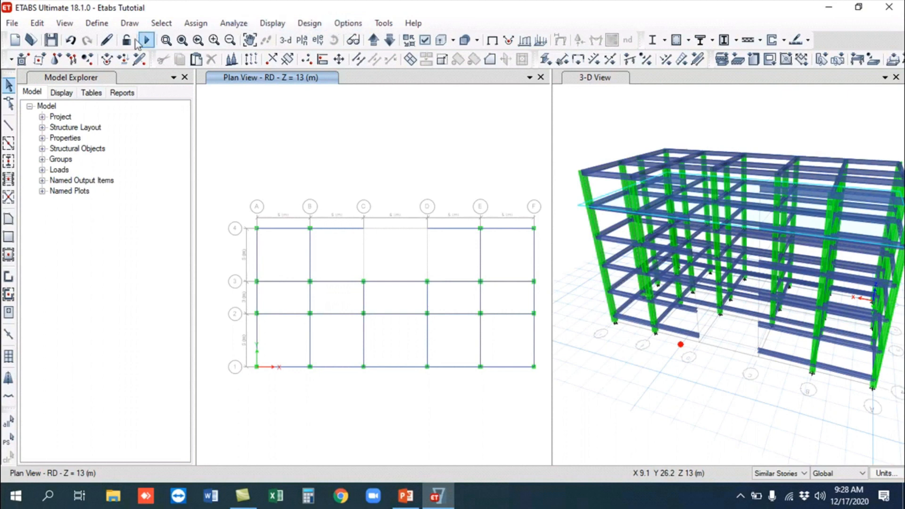
{"action": "left_click", "coordinate": [424, 41]}
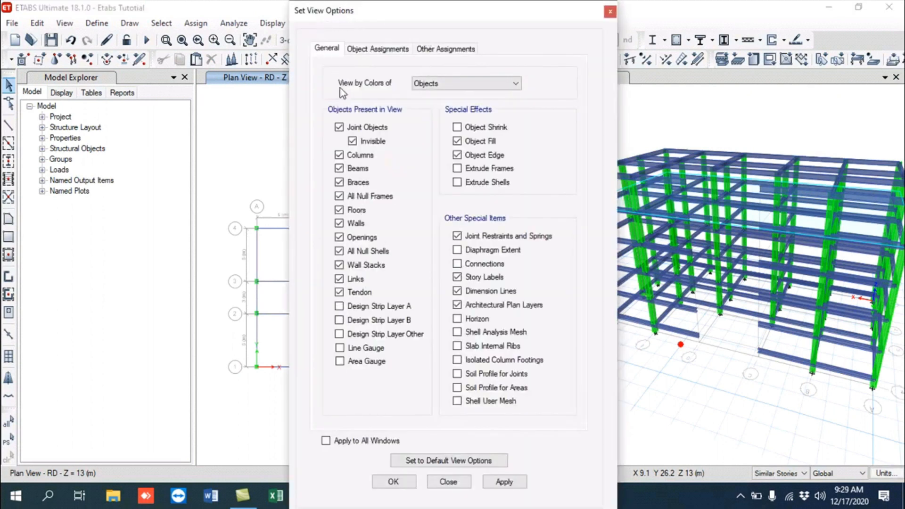
{"action": "left_click", "coordinate": [339, 155]}
{"action": "left_click", "coordinate": [504, 482]}
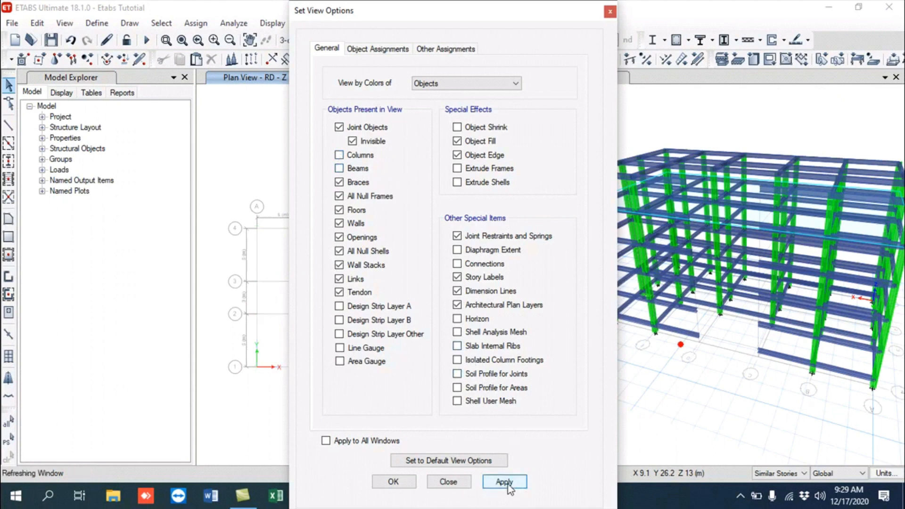
{"action": "left_click", "coordinate": [449, 482]}
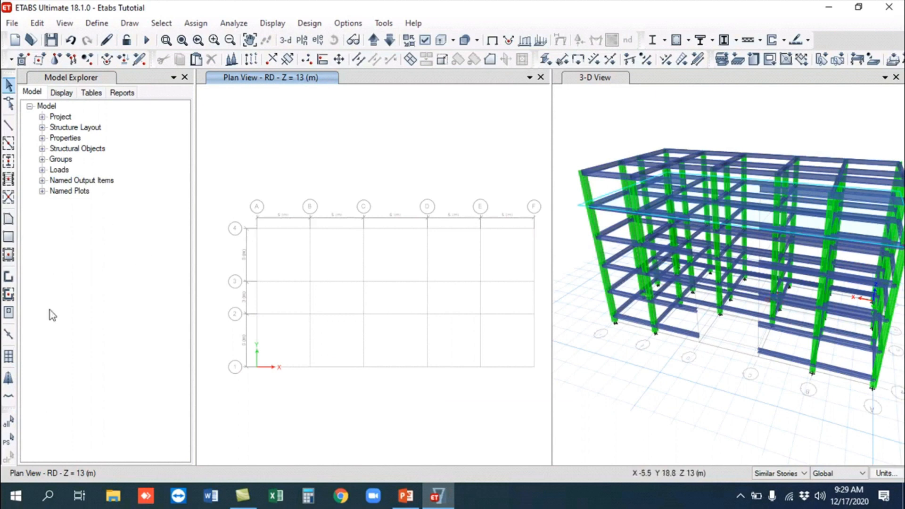
Step: Draw a Slab1 floor across similar stories through grid points A-4, C-4, C-3, D-3, D-4, F-4, F-1 and A-1
{"action": "left_click", "coordinate": [9, 219]}
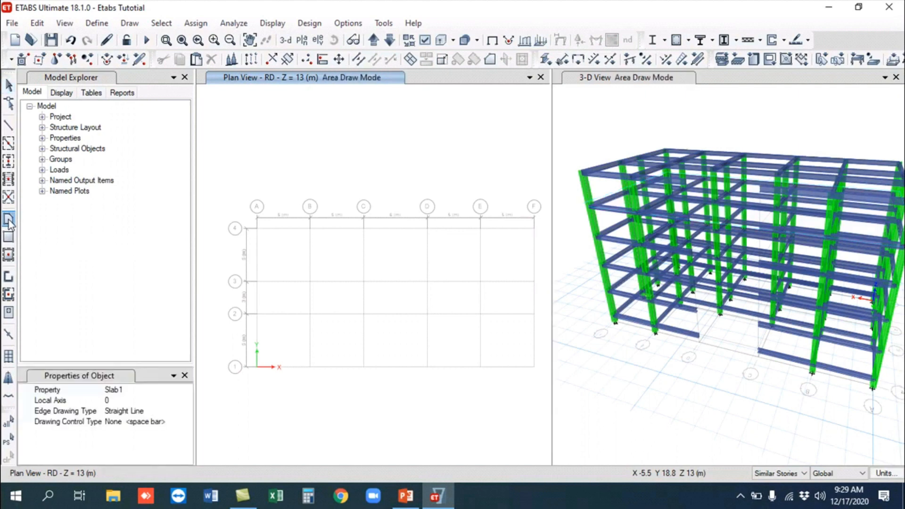
{"action": "left_click", "coordinate": [257, 230]}
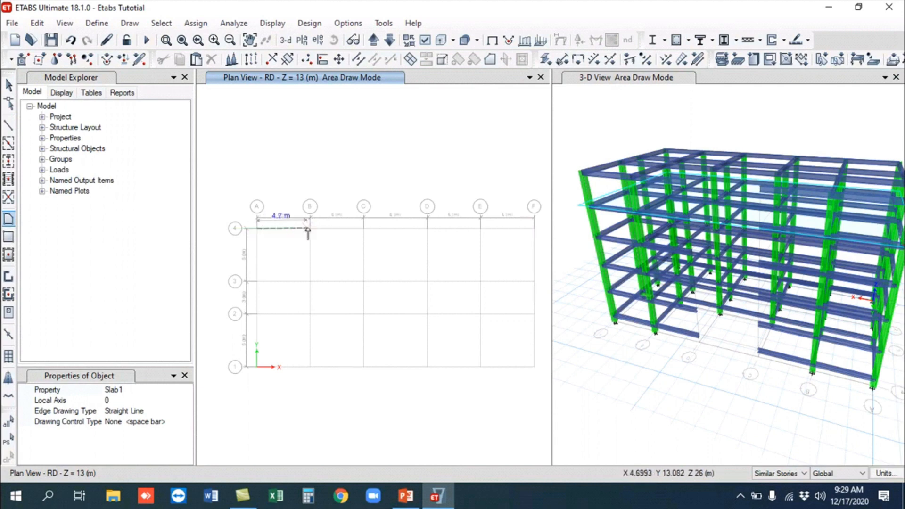
{"action": "left_click", "coordinate": [363, 230]}
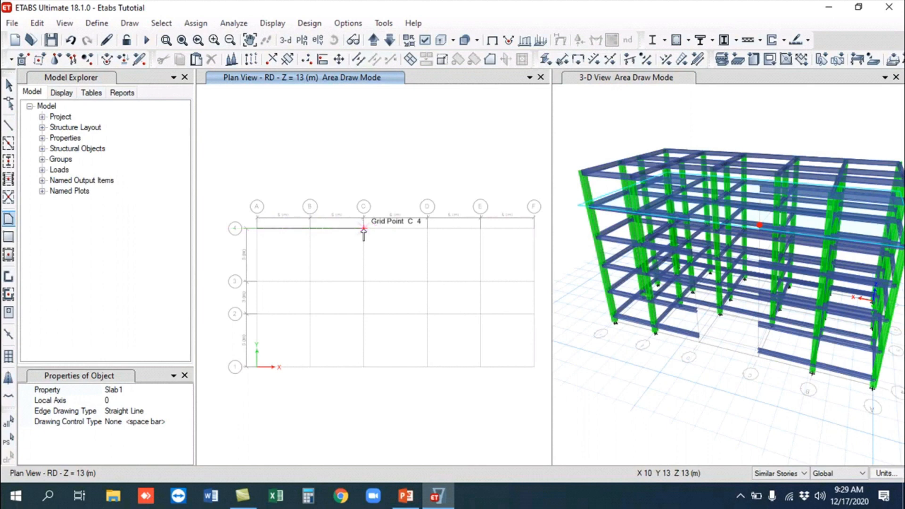
{"action": "left_click", "coordinate": [364, 282]}
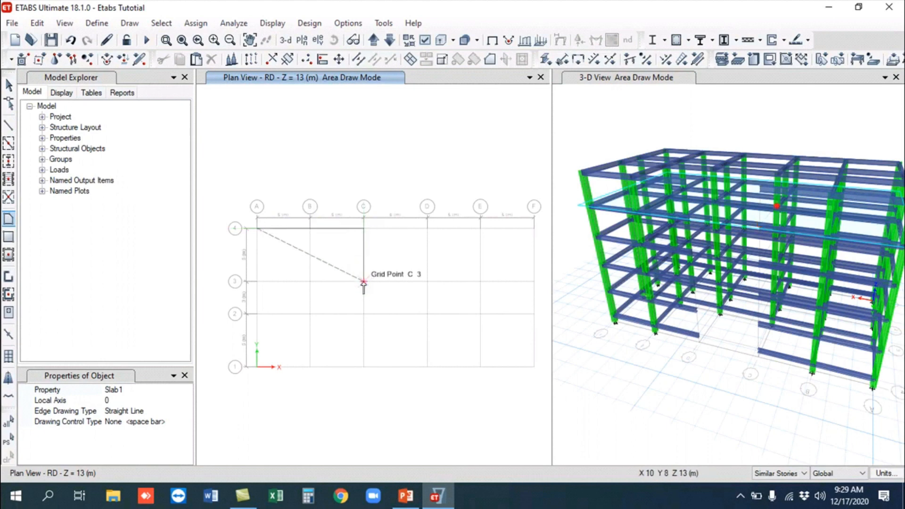
{"action": "left_click", "coordinate": [427, 281]}
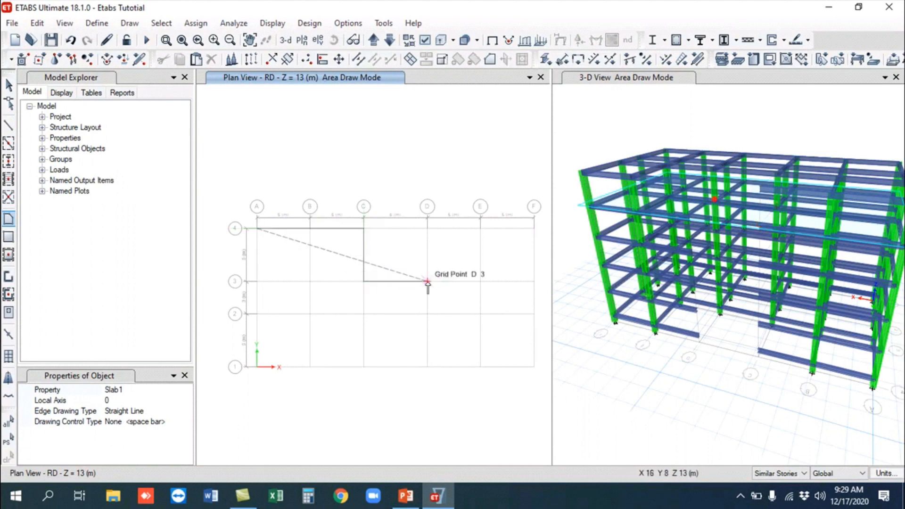
{"action": "left_click", "coordinate": [427, 230]}
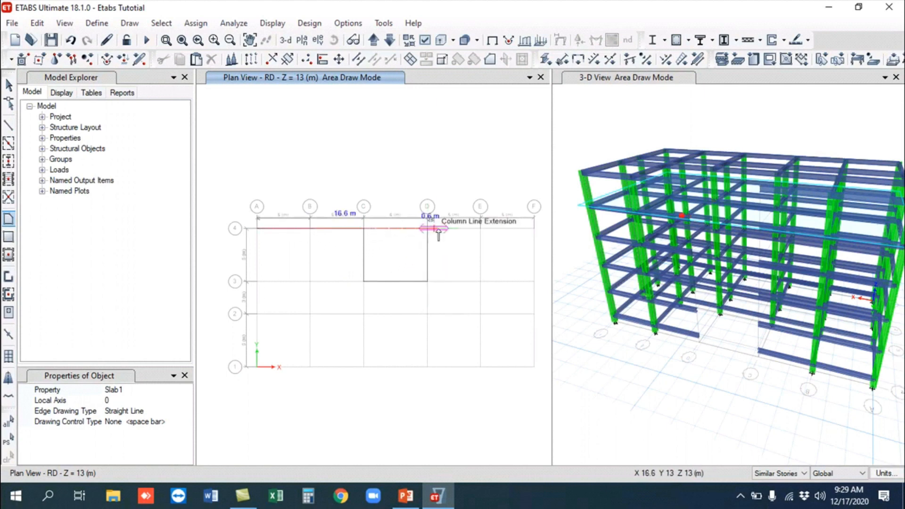
{"action": "left_click", "coordinate": [534, 229]}
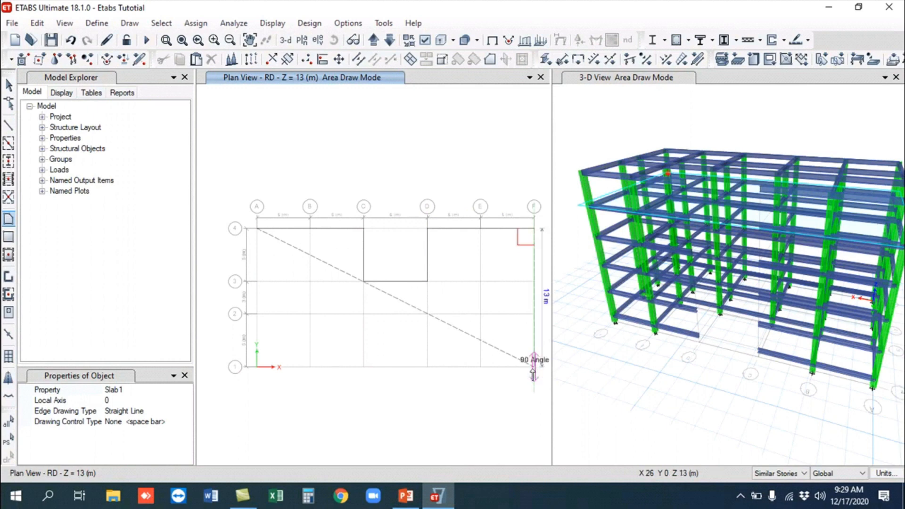
{"action": "left_click", "coordinate": [534, 367]}
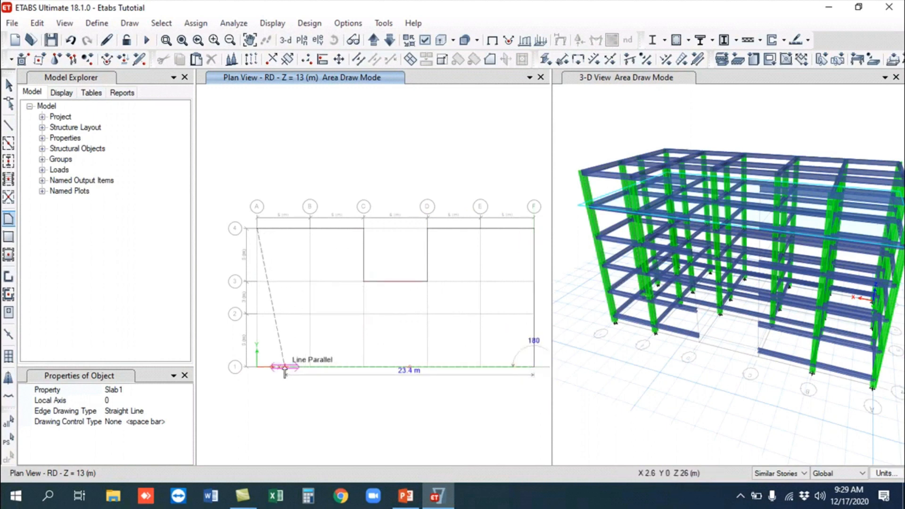
{"action": "double_click", "coordinate": [256, 368]}
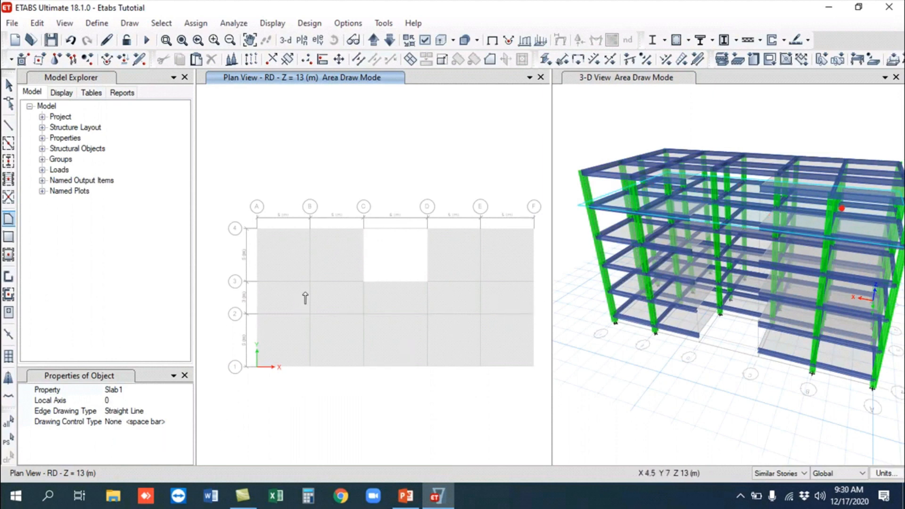
Step: Select everything in the RD plan view and assign the section property Slab to the drawn floor slab
{"action": "left_click", "coordinate": [7, 88]}
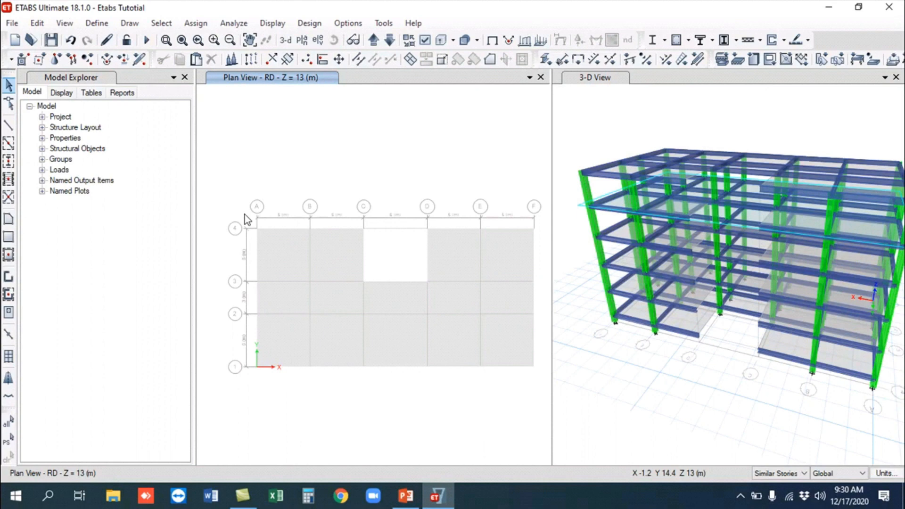
{"action": "left_click_drag", "start_coordinate": [244, 215], "coordinate": [541, 379]}
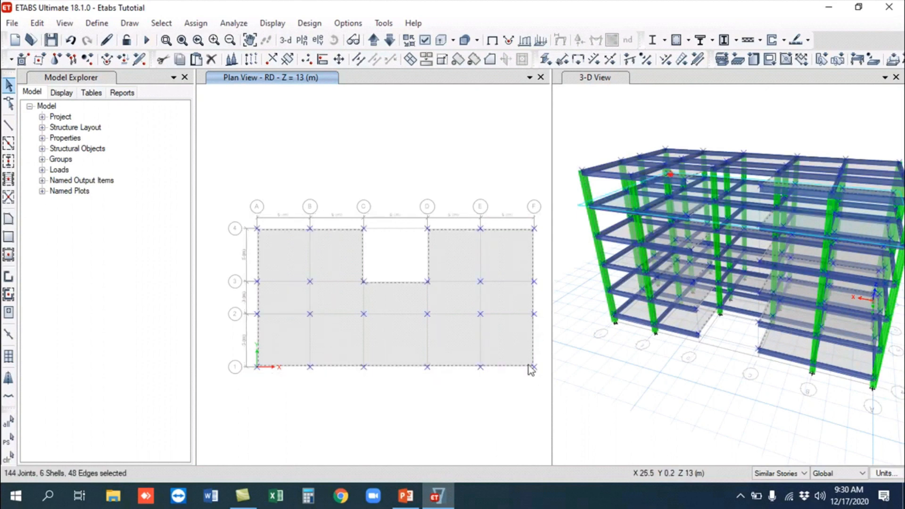
{"action": "right_click", "coordinate": [452, 256]}
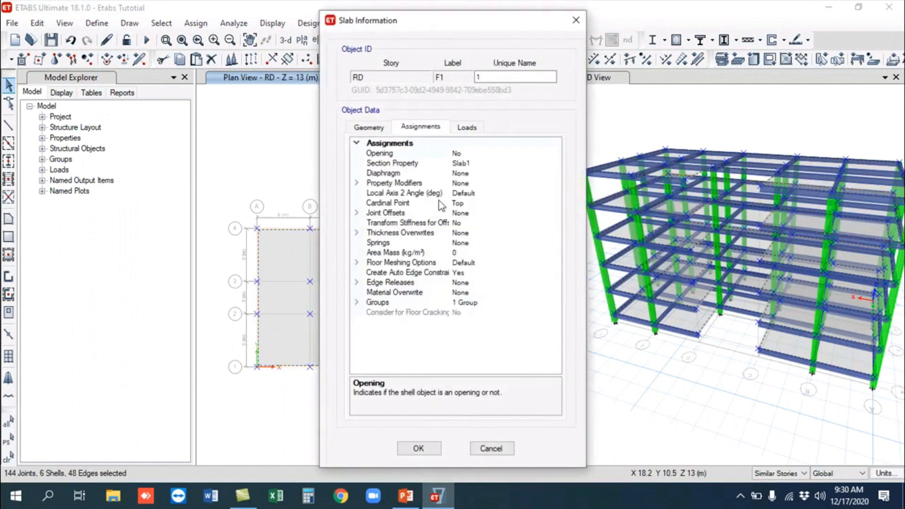
{"action": "left_click", "coordinate": [480, 163]}
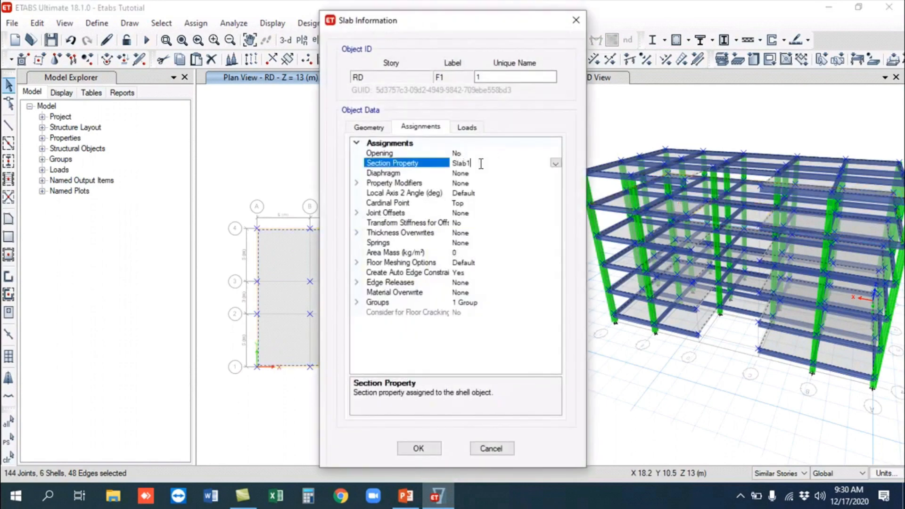
{"action": "left_click", "coordinate": [556, 163]}
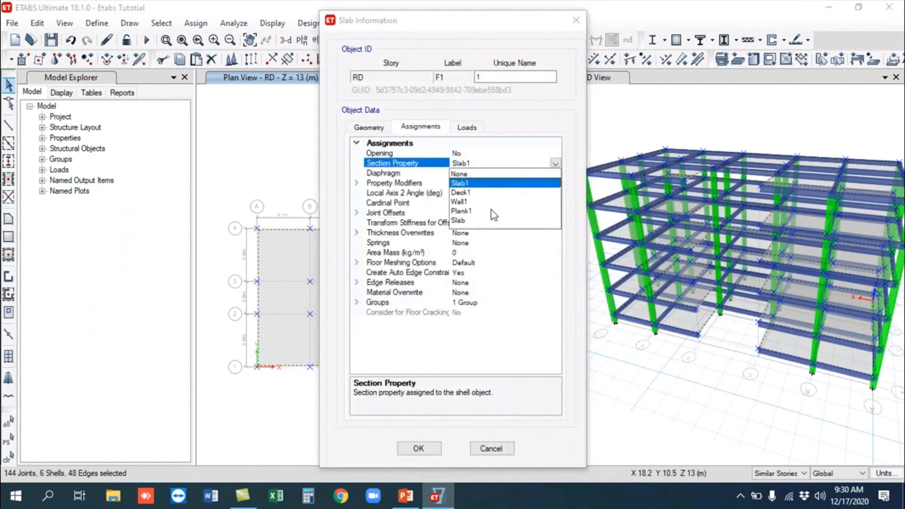
{"action": "left_click", "coordinate": [482, 221]}
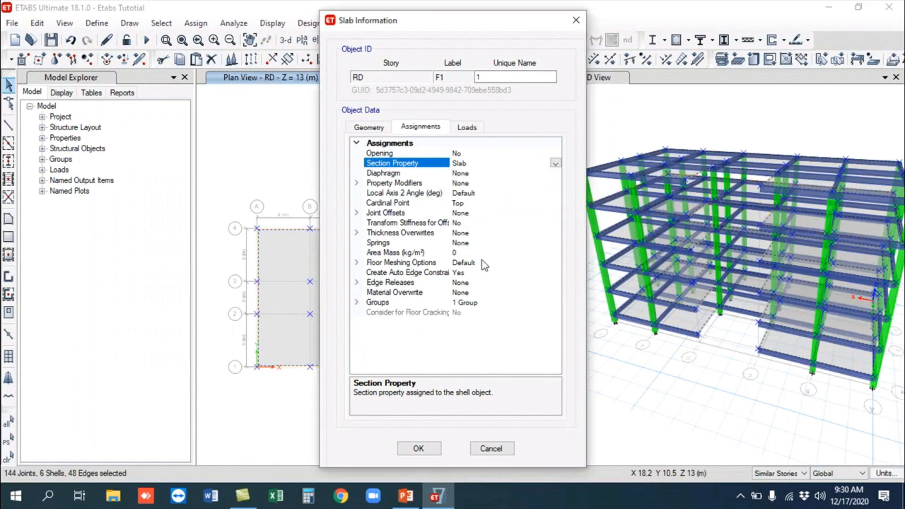
{"action": "left_click", "coordinate": [424, 450]}
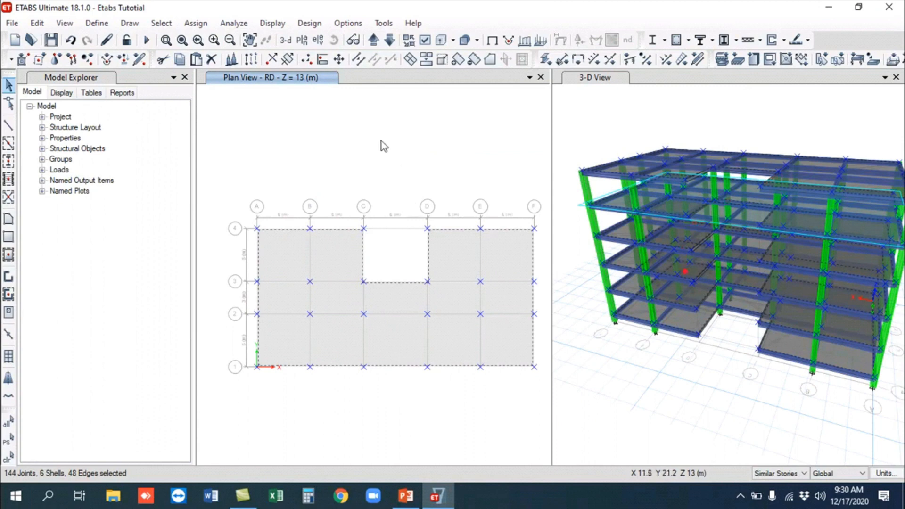
Step: Change the section property of the 4th story floor slab to Slab
{"action": "left_click", "coordinate": [397, 42]}
{"action": "right_click", "coordinate": [459, 251]}
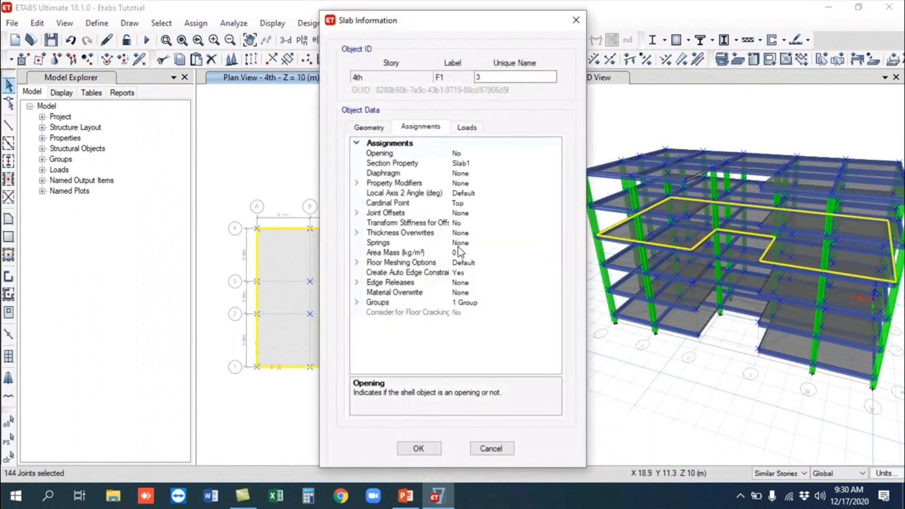
{"action": "left_click", "coordinate": [508, 161]}
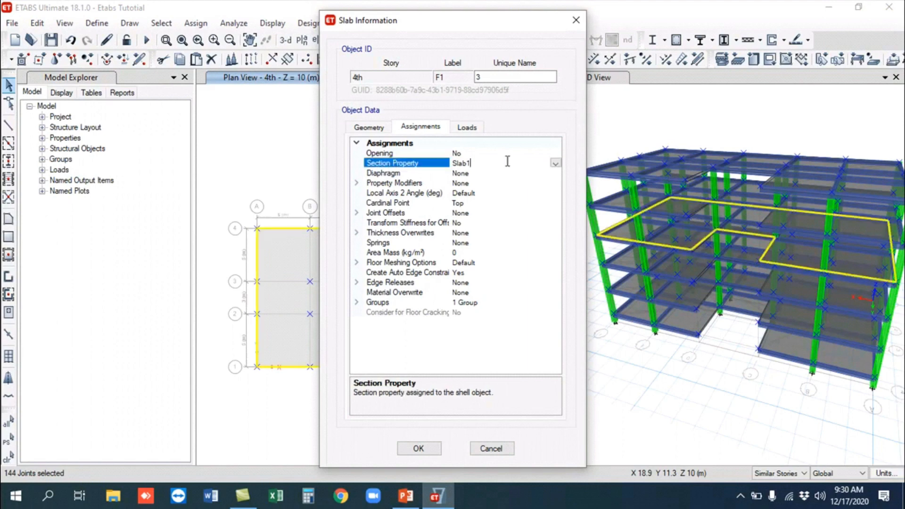
{"action": "left_click", "coordinate": [555, 163]}
{"action": "left_click", "coordinate": [486, 221]}
{"action": "left_click", "coordinate": [418, 448]}
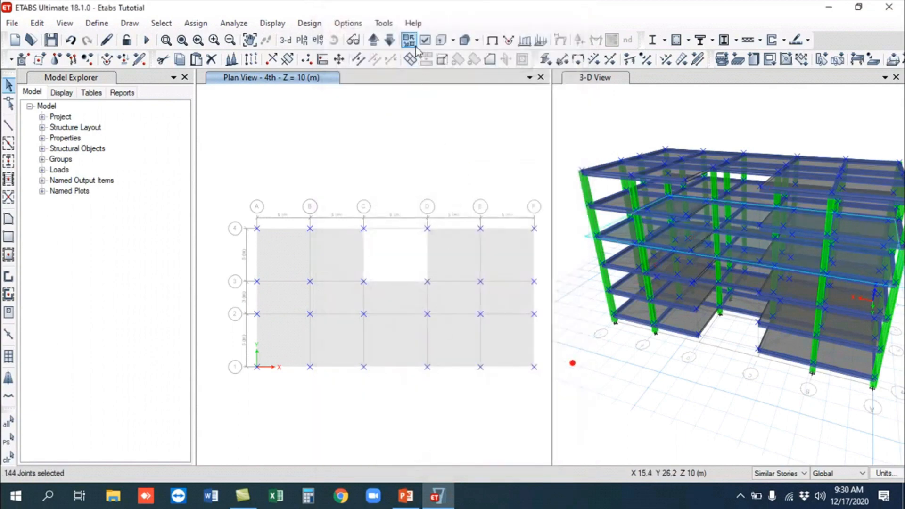
Step: Change the section property of the 3rd story floor slab to Slab
{"action": "left_click", "coordinate": [390, 40]}
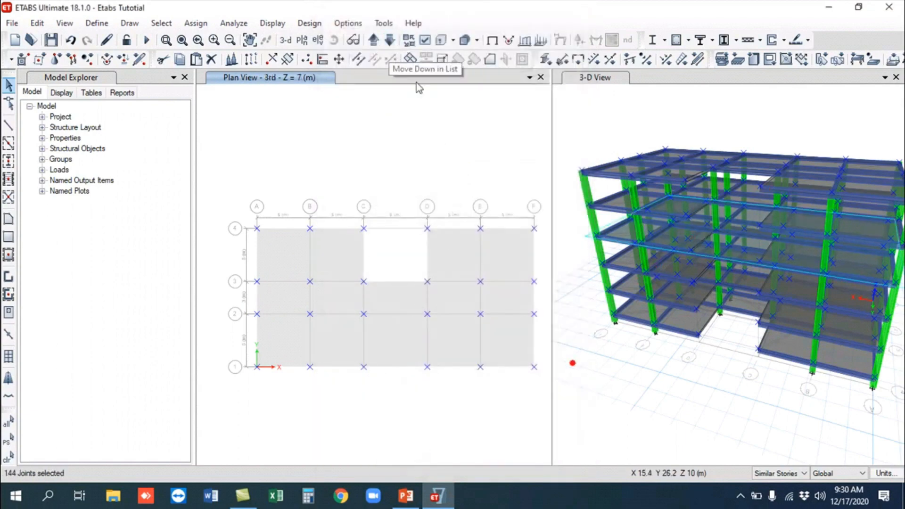
{"action": "right_click", "coordinate": [457, 257]}
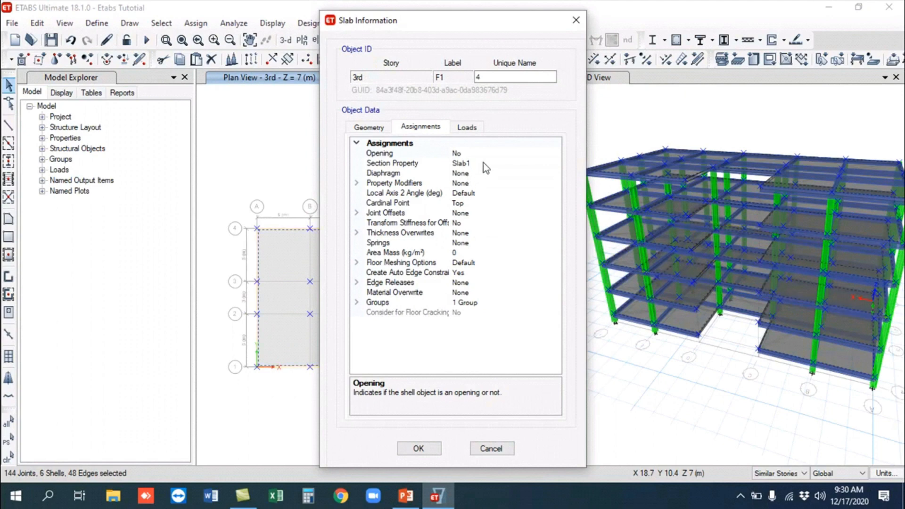
{"action": "left_click", "coordinate": [483, 163]}
{"action": "left_click", "coordinate": [556, 162]}
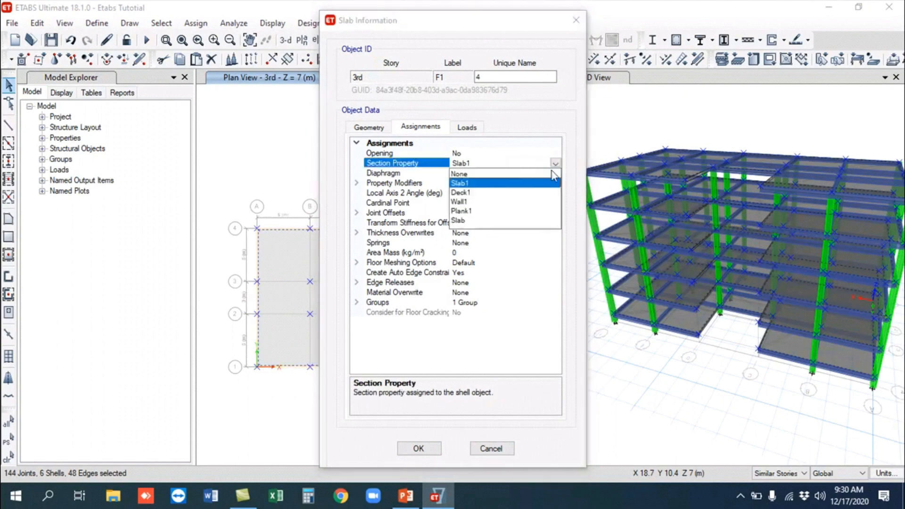
{"action": "left_click", "coordinate": [480, 221]}
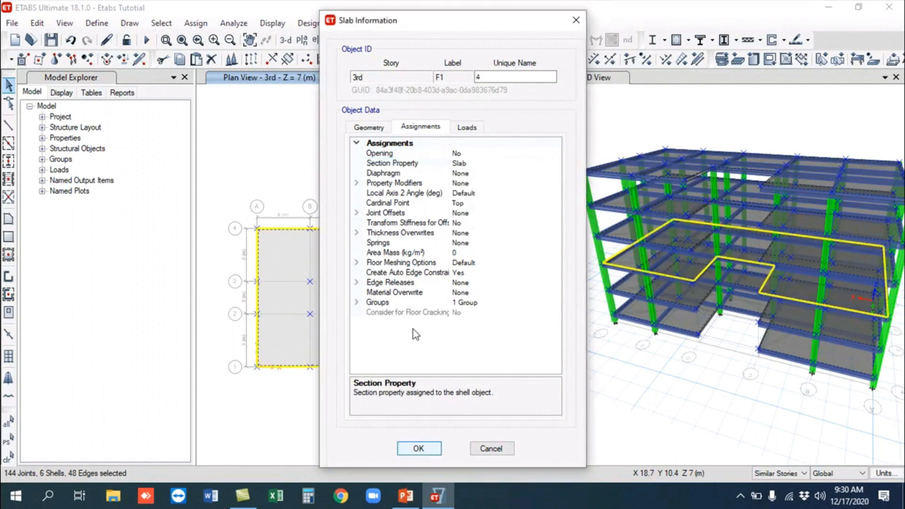
{"action": "left_click", "coordinate": [410, 448]}
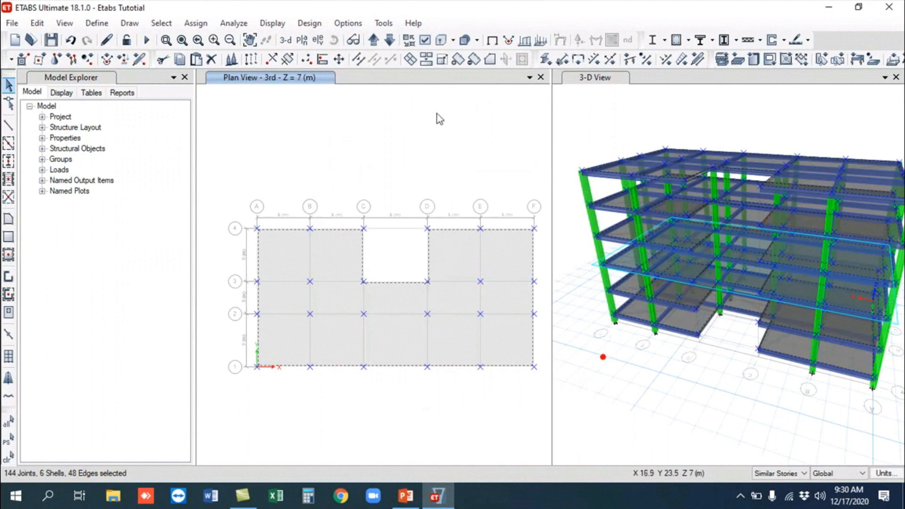
Step: Change the section property of the 2nd story floor slab to Slab
{"action": "left_click", "coordinate": [390, 39]}
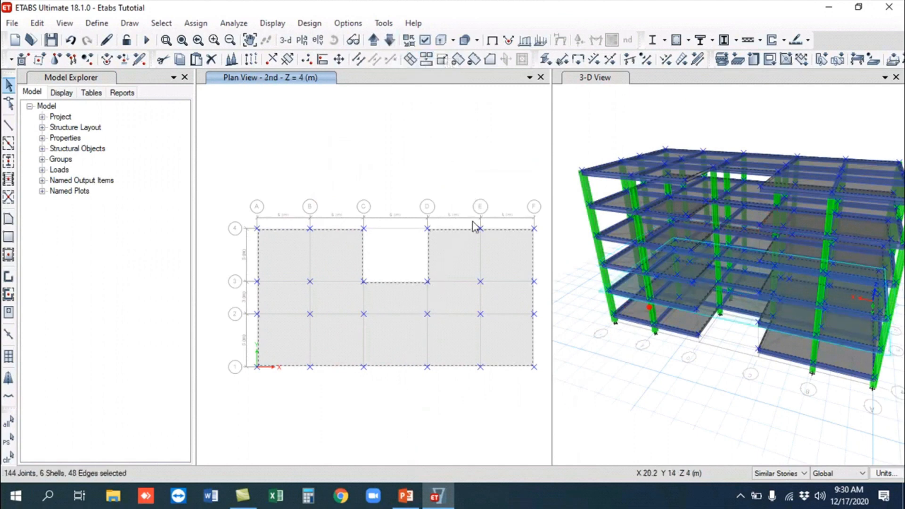
{"action": "double_click", "coordinate": [465, 259]}
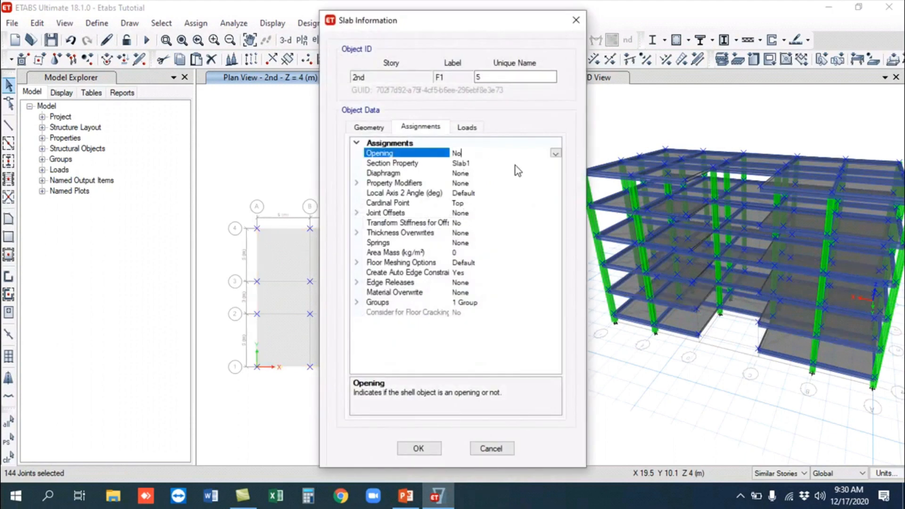
{"action": "left_click", "coordinate": [519, 164]}
{"action": "left_click", "coordinate": [556, 164]}
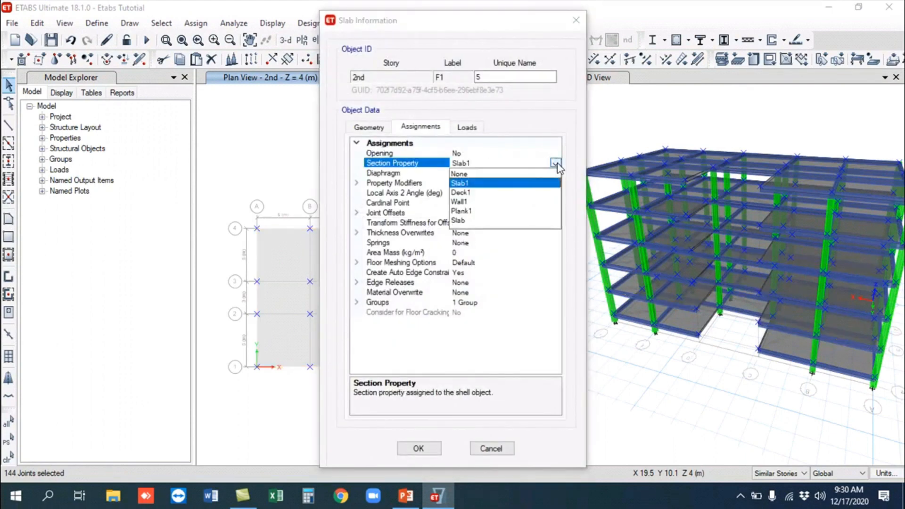
{"action": "left_click", "coordinate": [458, 220]}
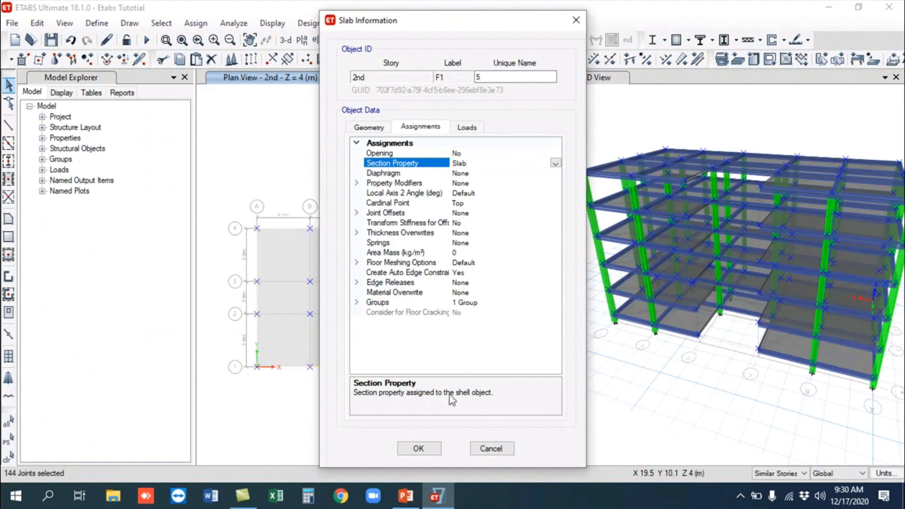
{"action": "left_click", "coordinate": [430, 453]}
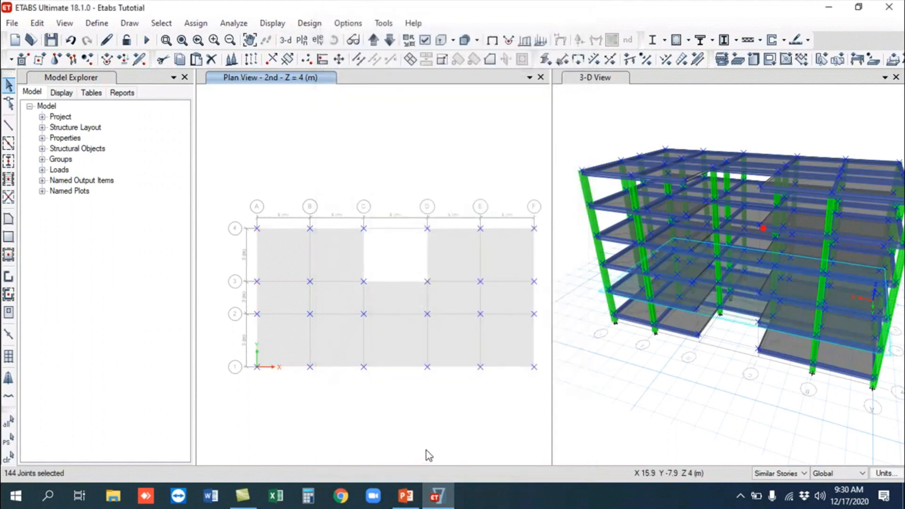
Step: Change the section property of the floor slab on the Plints story to Slab
{"action": "left_click", "coordinate": [389, 41]}
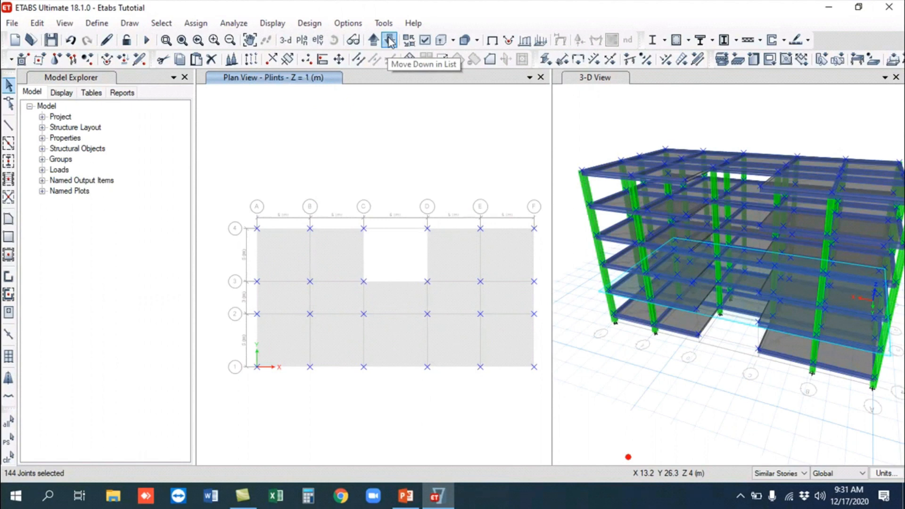
{"action": "left_click", "coordinate": [466, 255]}
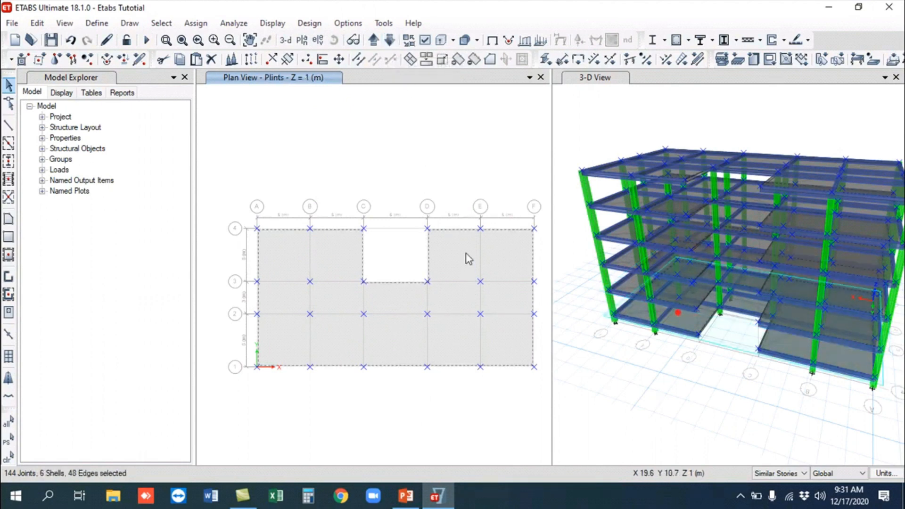
{"action": "right_click", "coordinate": [466, 254]}
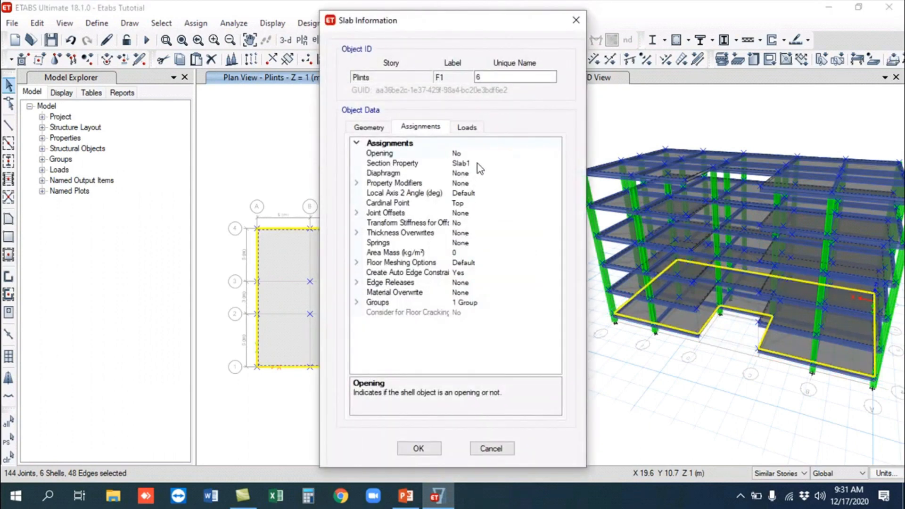
{"action": "left_click", "coordinate": [478, 164]}
{"action": "left_click", "coordinate": [557, 164]}
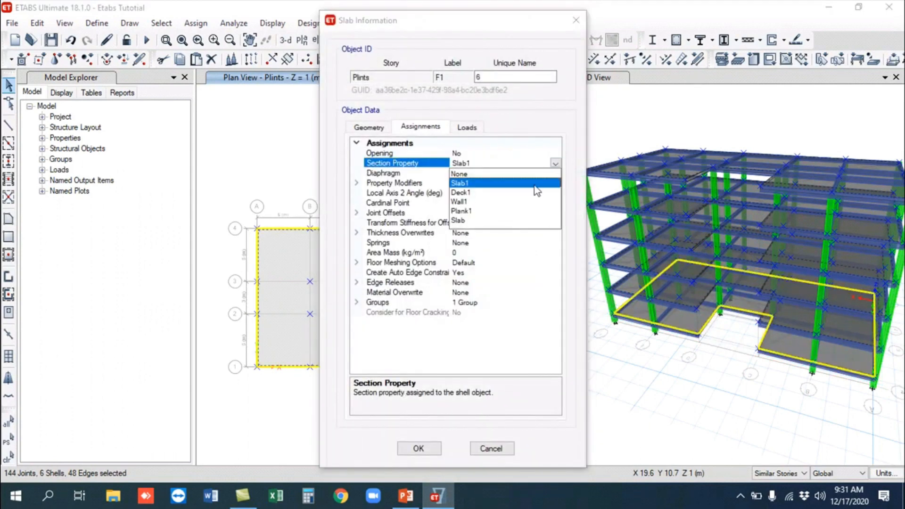
{"action": "left_click", "coordinate": [496, 222]}
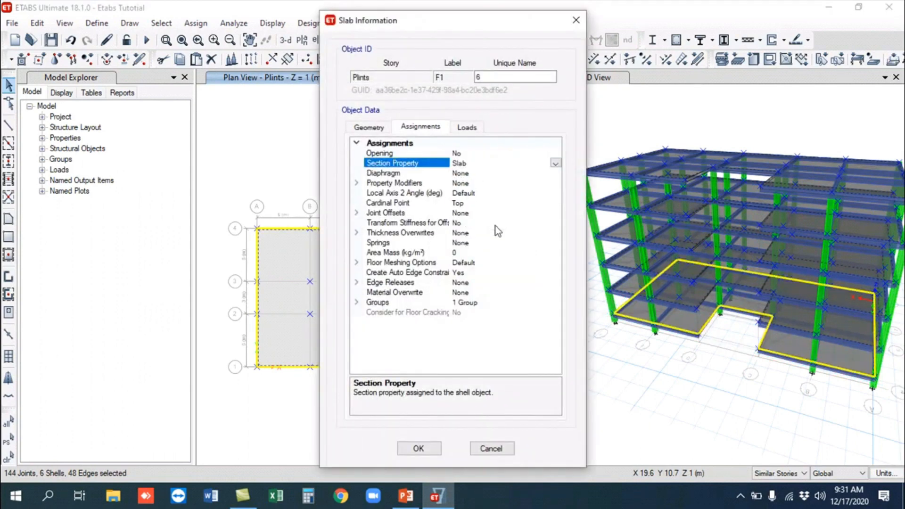
{"action": "left_click", "coordinate": [420, 450]}
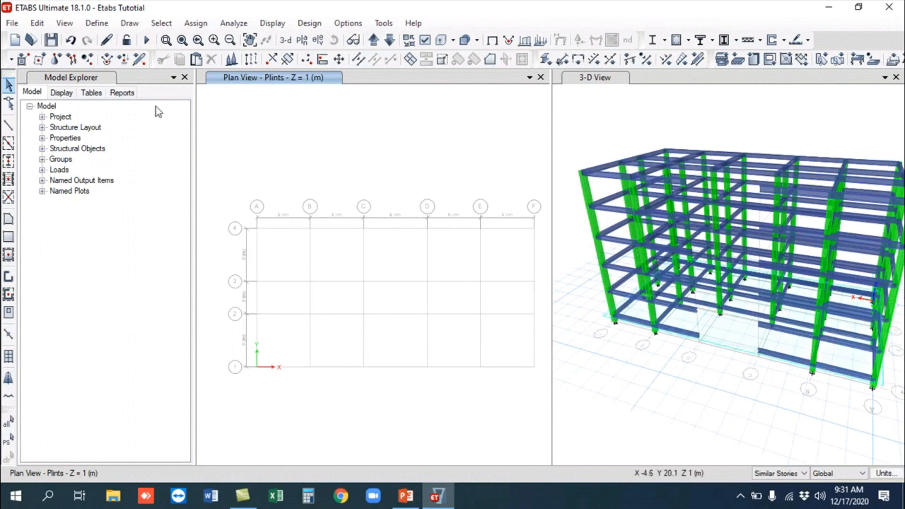
Step: Undo the deletion of the floor slabs and set the story scope to One Story
{"action": "left_click", "coordinate": [71, 42]}
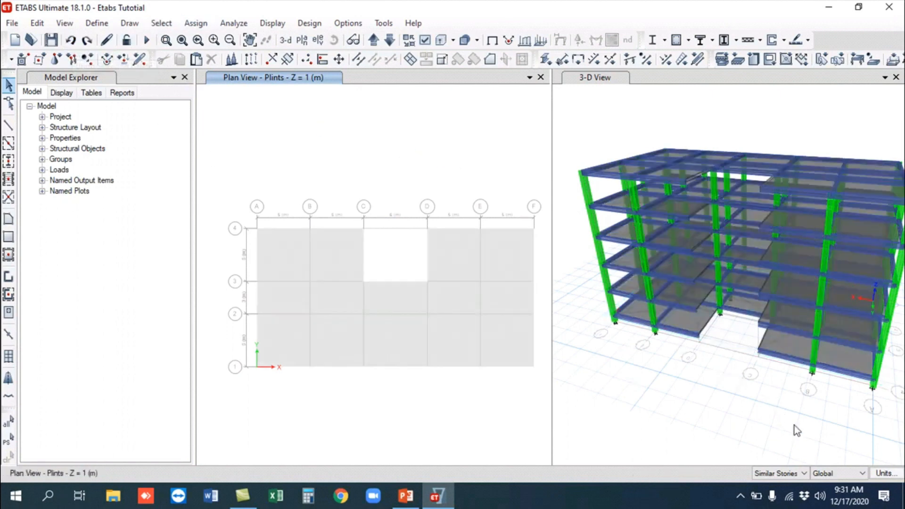
{"action": "left_click", "coordinate": [396, 330]}
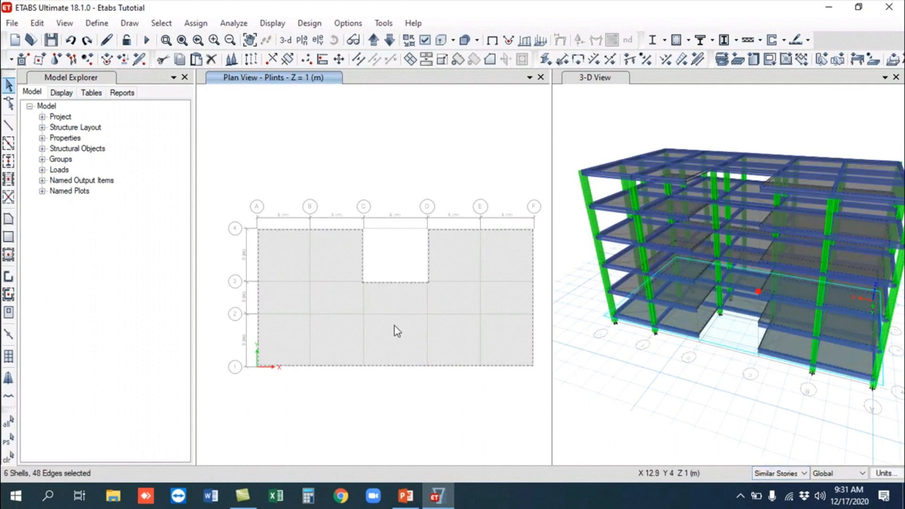
{"action": "left_click", "coordinate": [804, 473]}
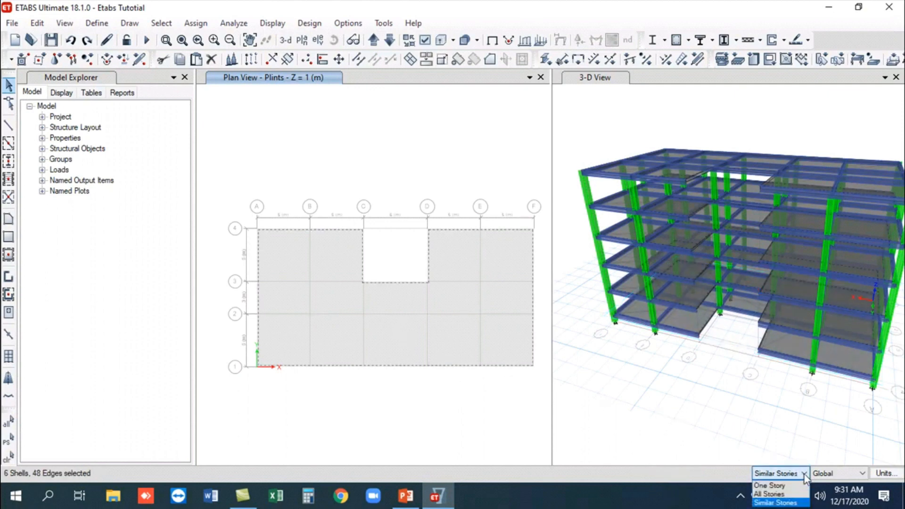
{"action": "left_click", "coordinate": [791, 483]}
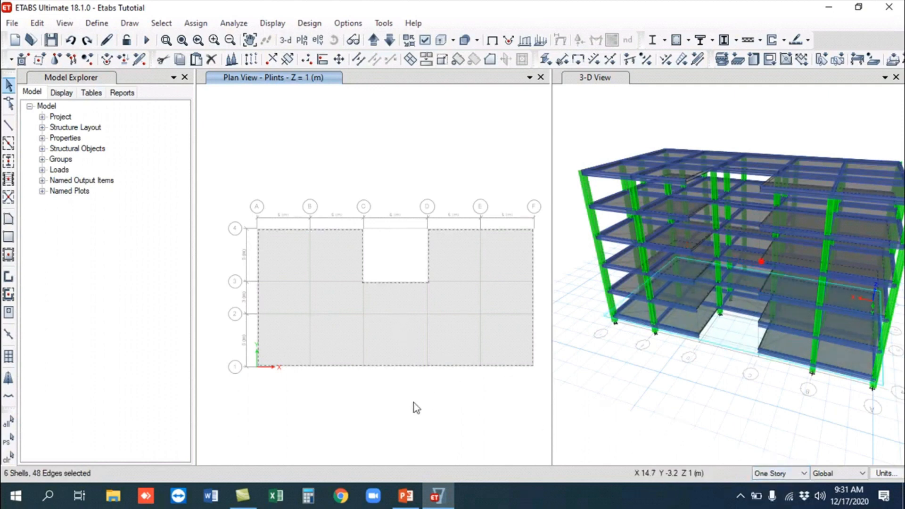
Step: Try to delete the floor slab on the Plints story only
{"action": "left_click", "coordinate": [393, 334]}
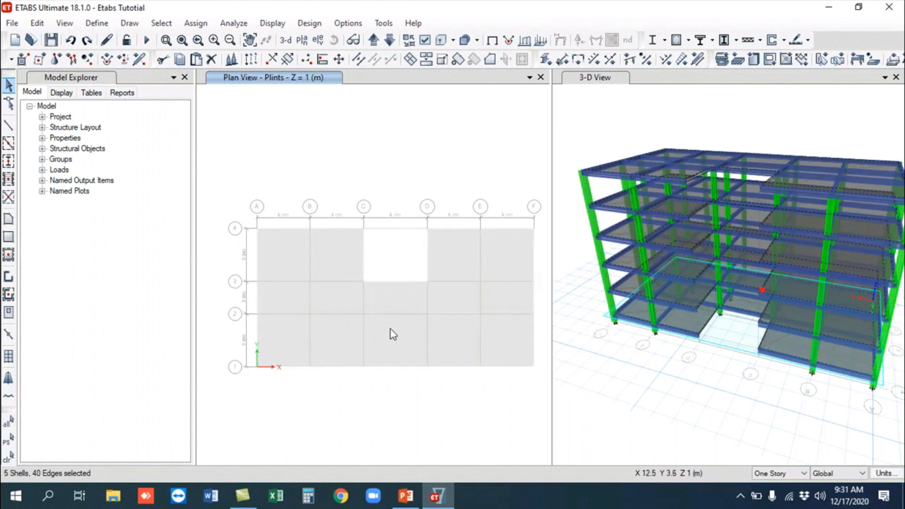
{"action": "left_click", "coordinate": [394, 334]}
{"action": "key", "text": "Delete"}
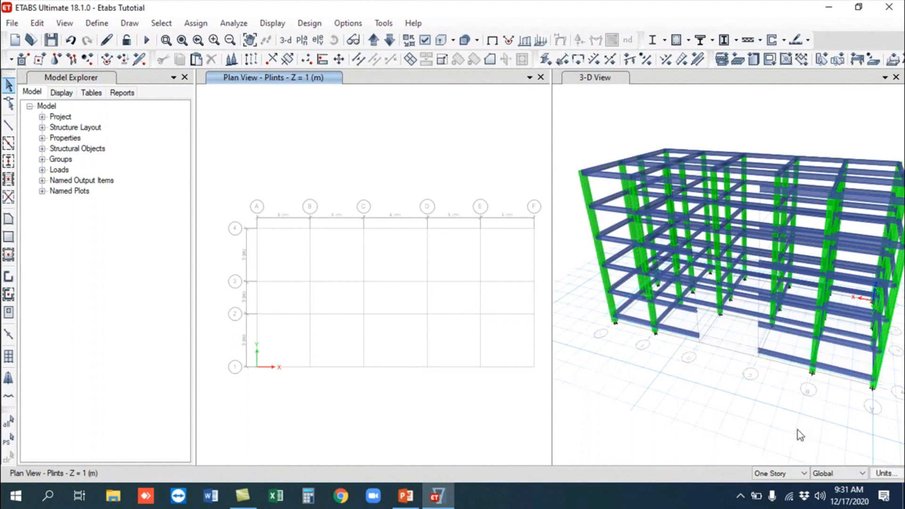
Step: Toggle the extruded display of the 3-D view off and on, and undo the slab deletion
{"action": "left_click", "coordinate": [701, 434]}
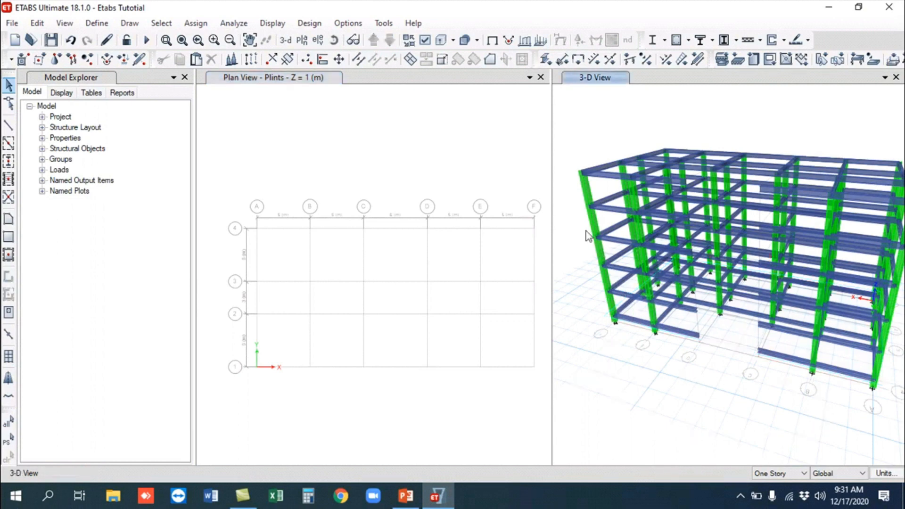
{"action": "left_click", "coordinate": [443, 40]}
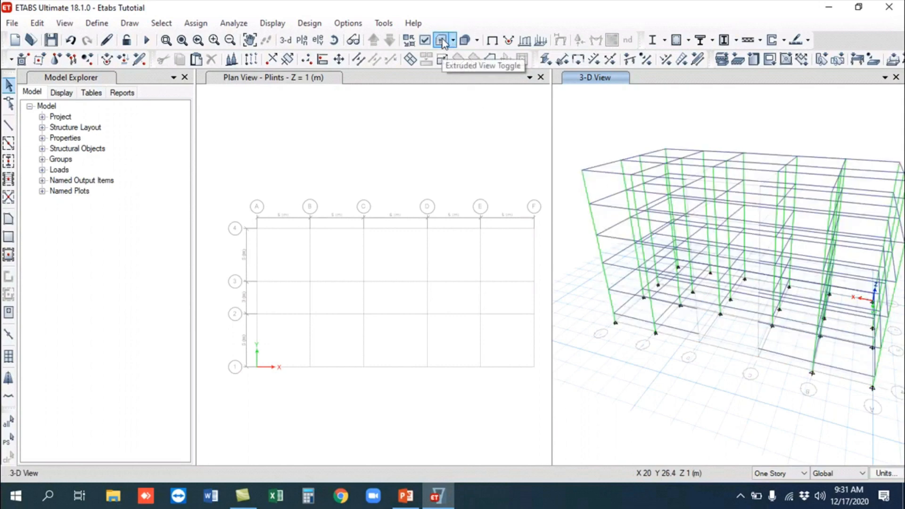
{"action": "left_click", "coordinate": [442, 40]}
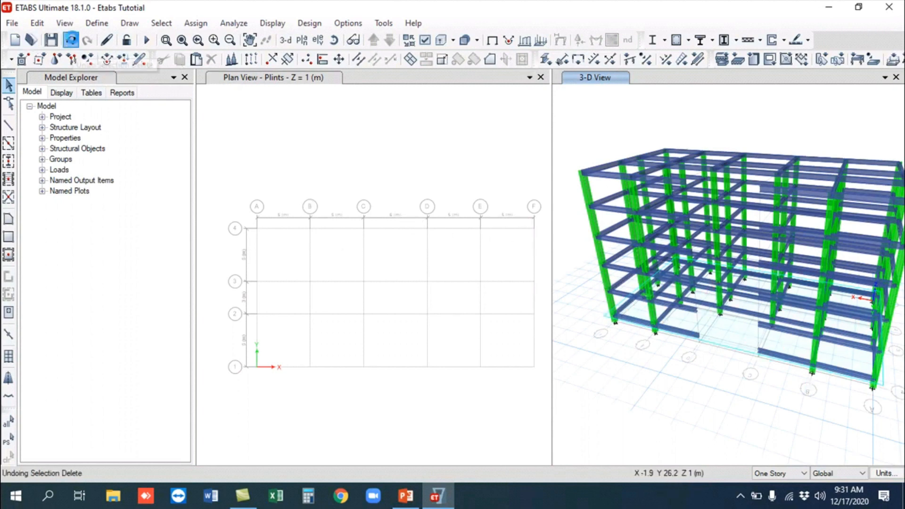
{"action": "left_click", "coordinate": [70, 40]}
Step: Set Master Story to No for the Top story in the story data and apply the change
{"action": "left_click", "coordinate": [374, 112]}
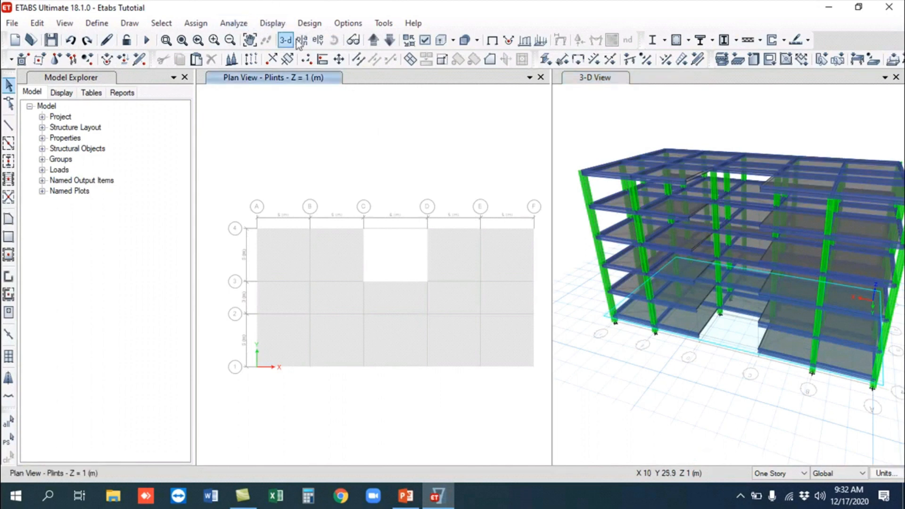
{"action": "right_click", "coordinate": [384, 125]}
{"action": "left_click", "coordinate": [433, 127]}
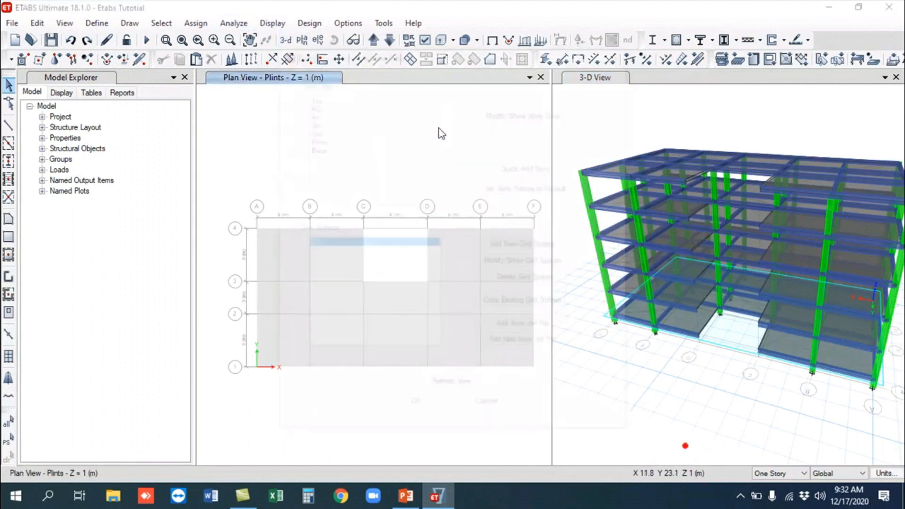
{"action": "left_click", "coordinate": [534, 113]}
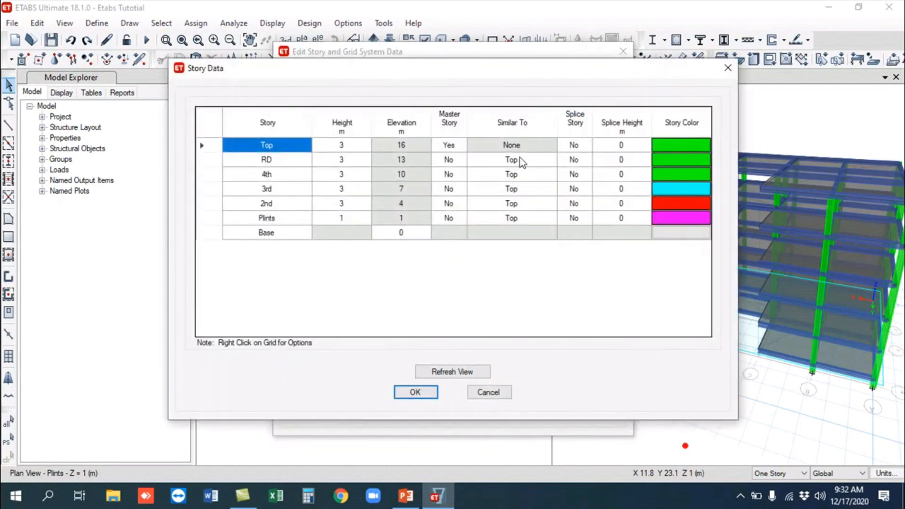
{"action": "left_click", "coordinate": [461, 150]}
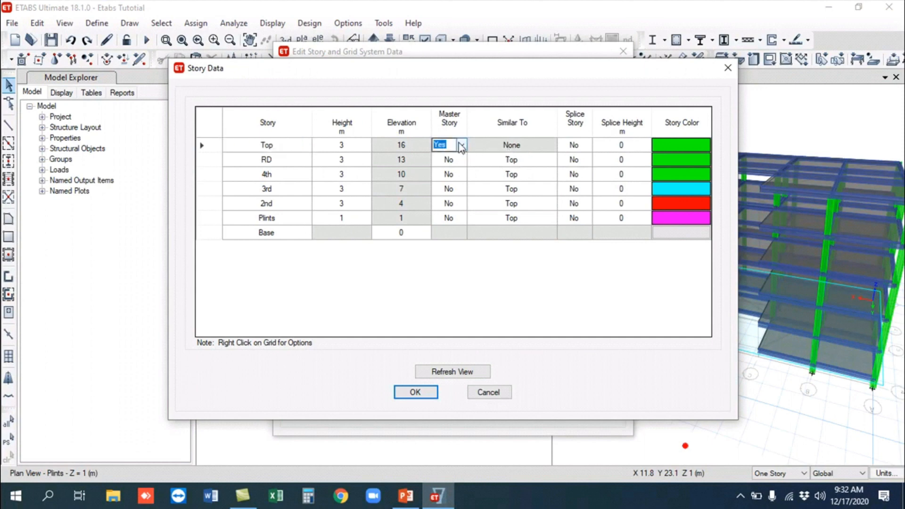
{"action": "left_click", "coordinate": [461, 146]}
{"action": "left_click", "coordinate": [449, 169]}
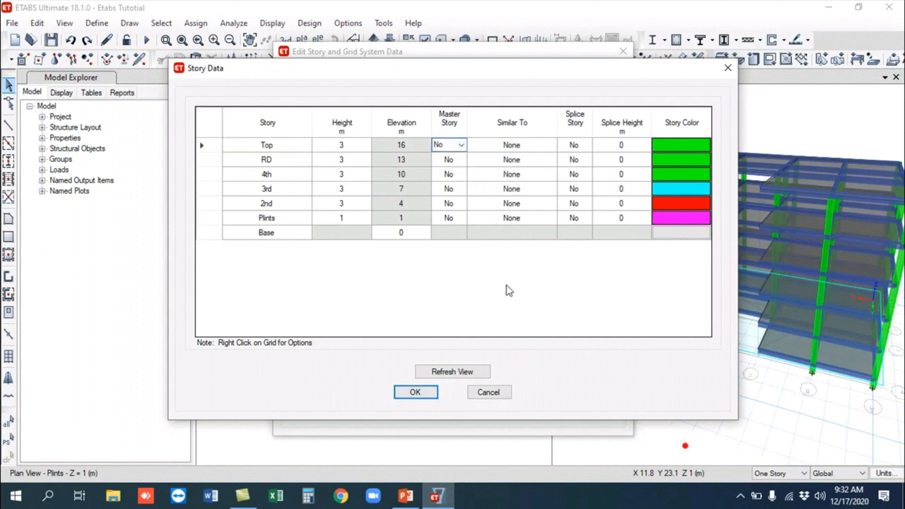
{"action": "left_click", "coordinate": [416, 392]}
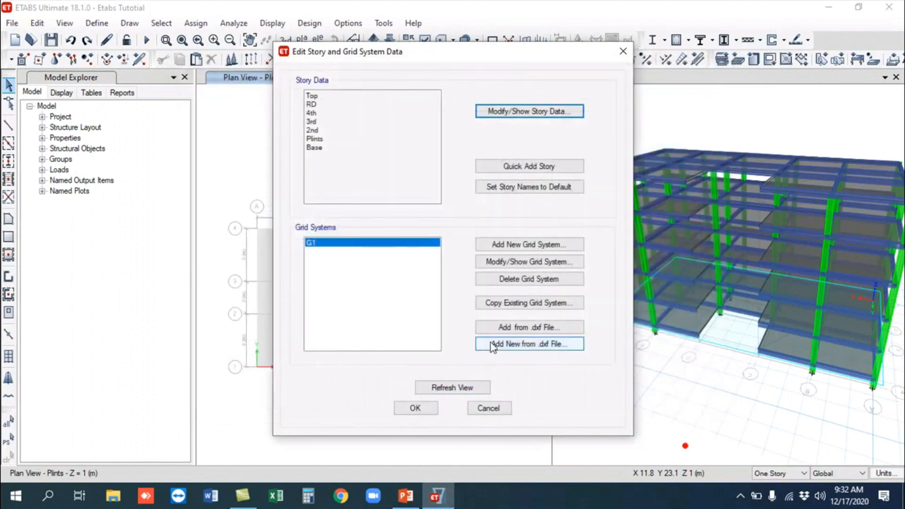
{"action": "left_click", "coordinate": [418, 408]}
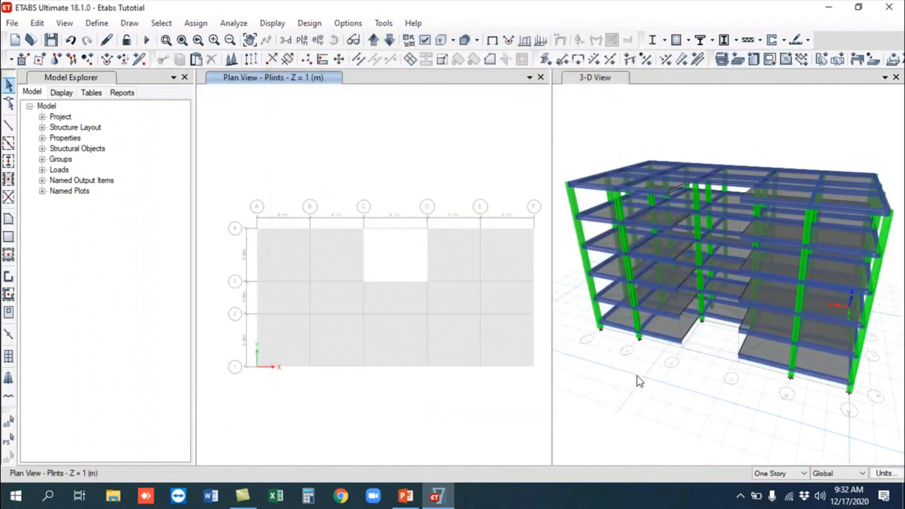
Step: Delete the floor slab on the Plints story only, with the story scope at One Story
{"action": "left_click", "coordinate": [784, 476]}
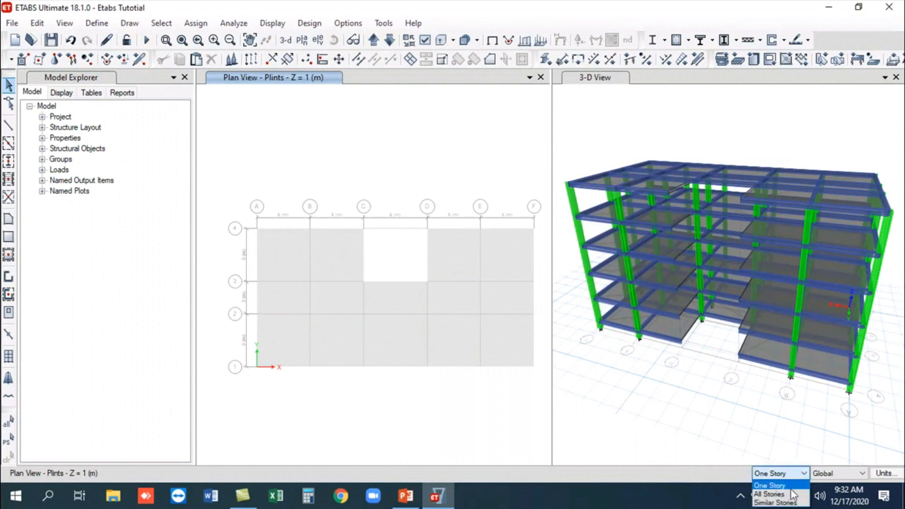
{"action": "left_click", "coordinate": [790, 486]}
{"action": "left_click", "coordinate": [342, 344]}
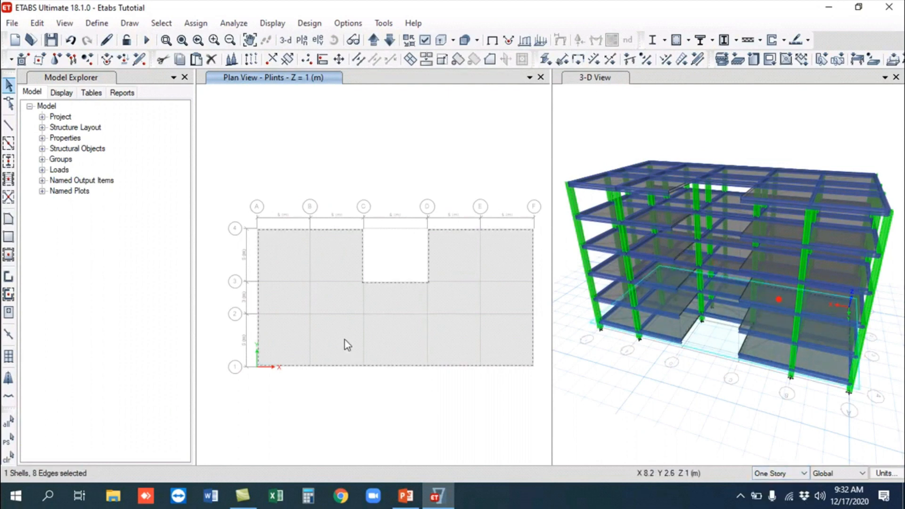
{"action": "key", "text": "Delete"}
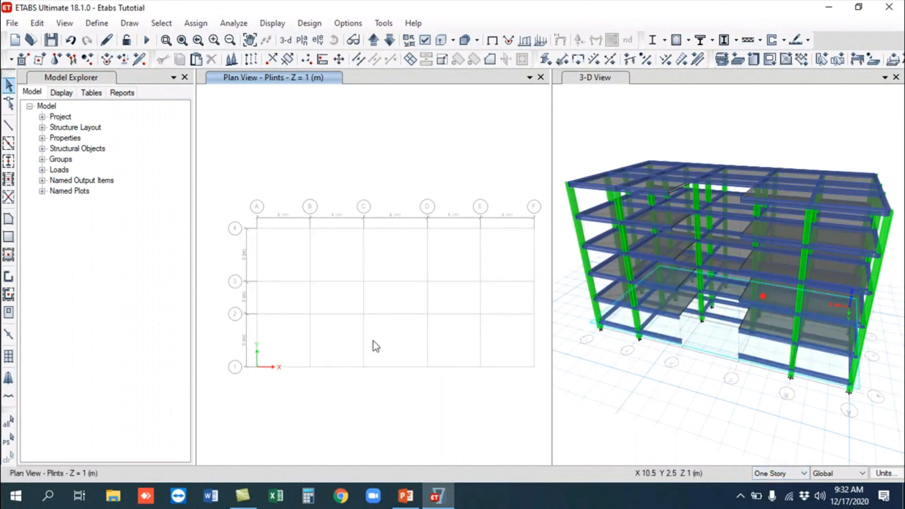
{"action": "left_click", "coordinate": [590, 368]}
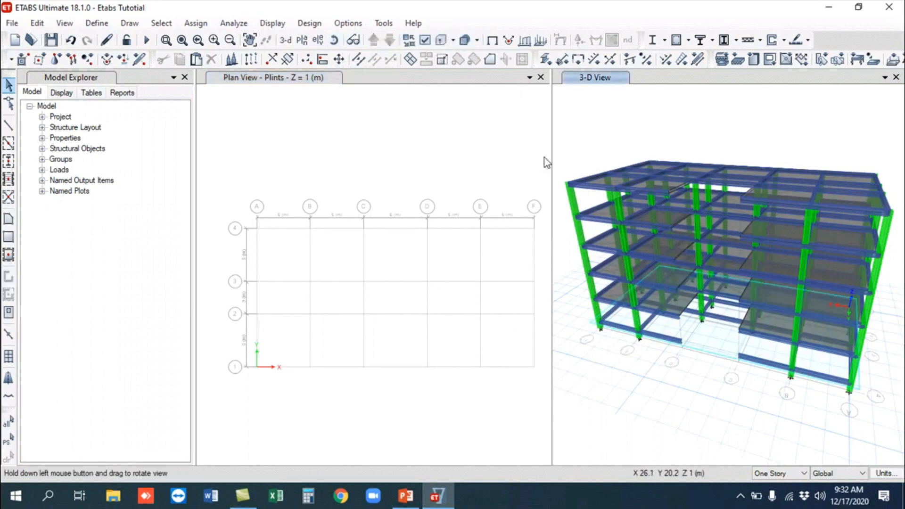
{"action": "mouse_move", "coordinate": [598, 375]}
{"action": "left_mouse_down"}
{"action": "mouse_move", "coordinate": [577, 336]}
{"action": "mouse_move", "coordinate": [581, 320]}
{"action": "left_mouse_up"}
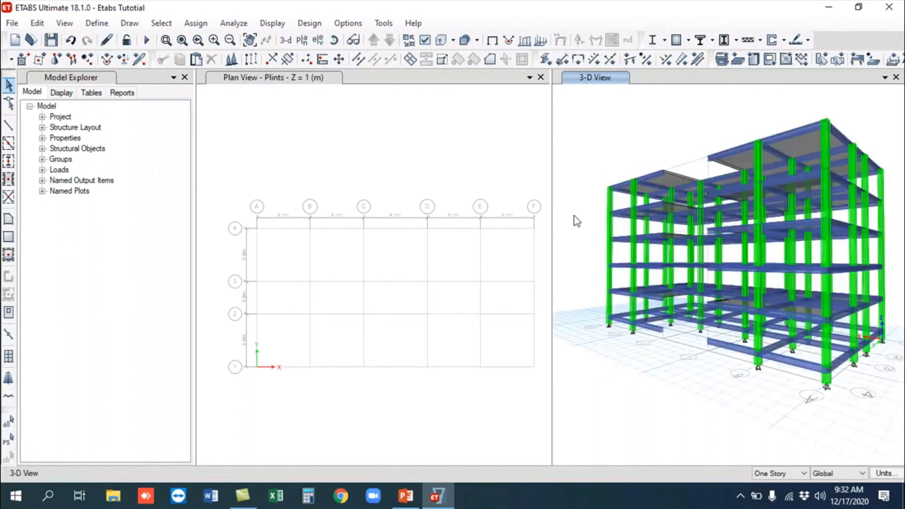
Step: Change the display color of floors to light pink (red 255, green 128, blue 255)
{"action": "left_click", "coordinate": [422, 120]}
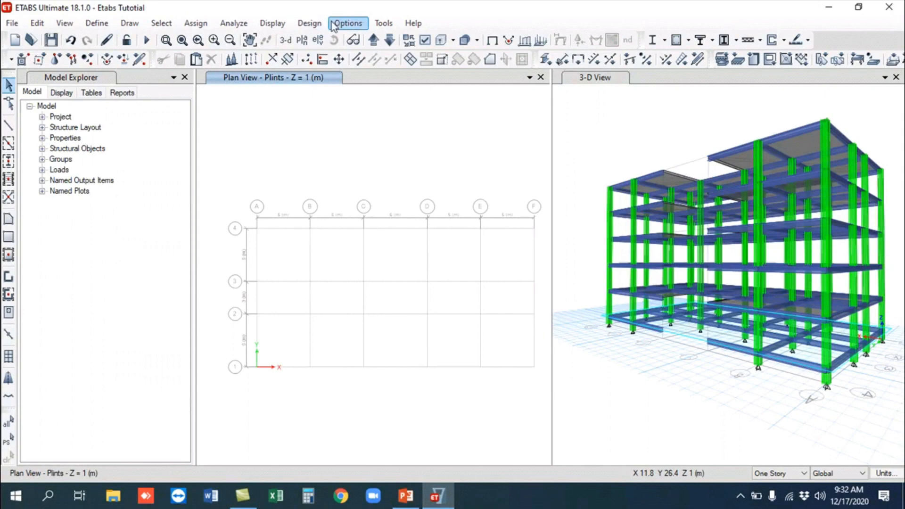
{"action": "left_click", "coordinate": [348, 24]}
{"action": "mouse_move", "coordinate": [413, 143]}
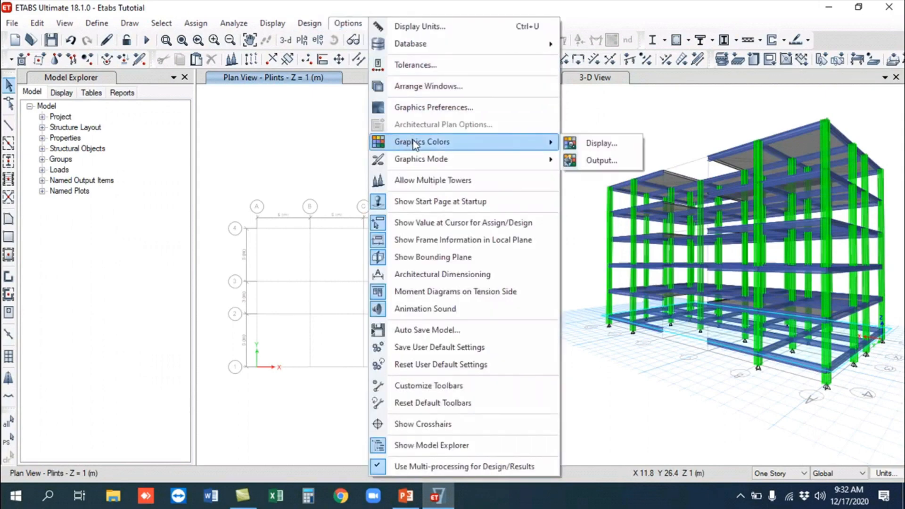
{"action": "left_click", "coordinate": [621, 142]}
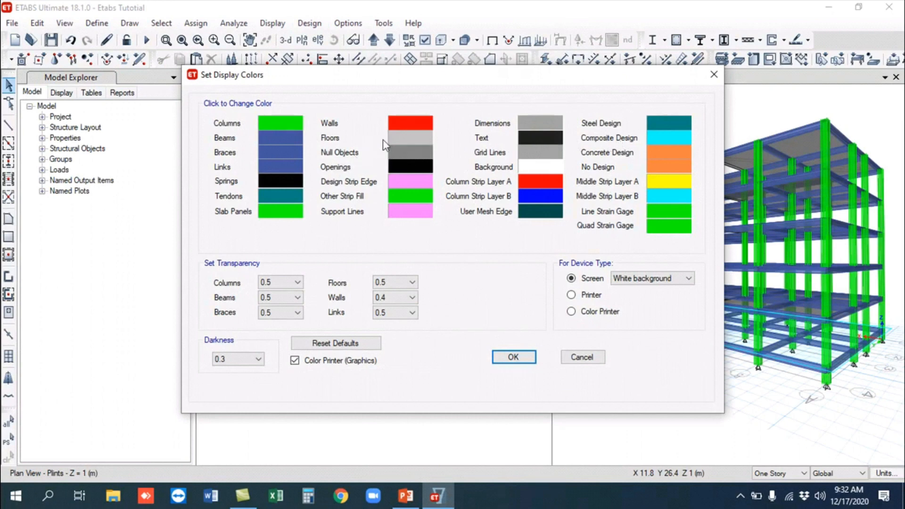
{"action": "left_click", "coordinate": [412, 135]}
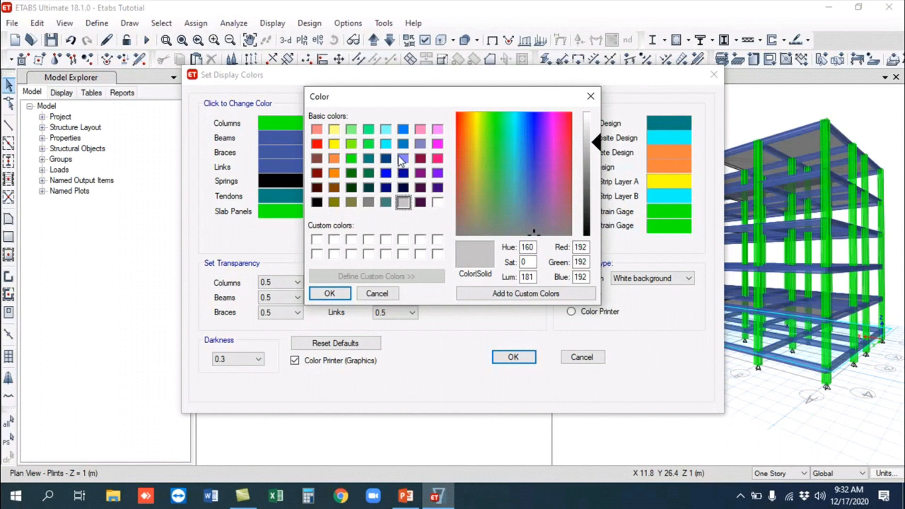
{"action": "left_click", "coordinate": [437, 130]}
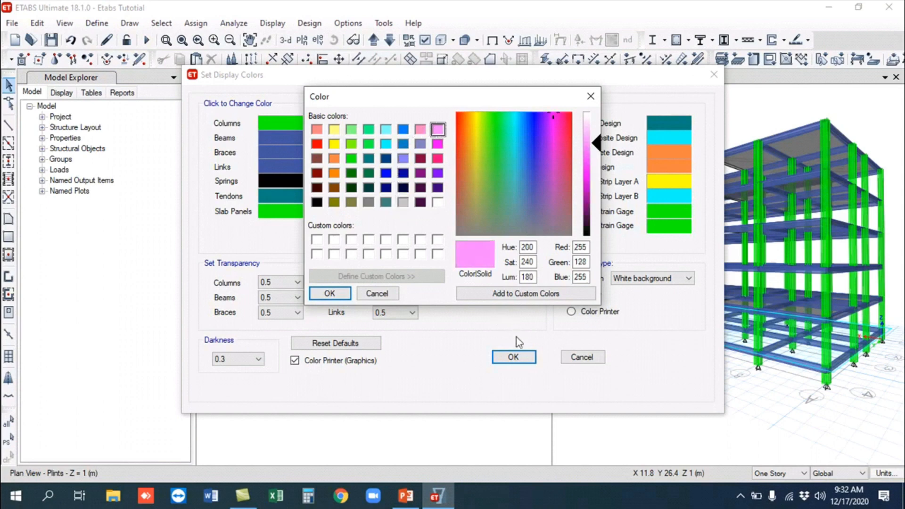
{"action": "left_click", "coordinate": [329, 294]}
{"action": "left_click", "coordinate": [495, 355]}
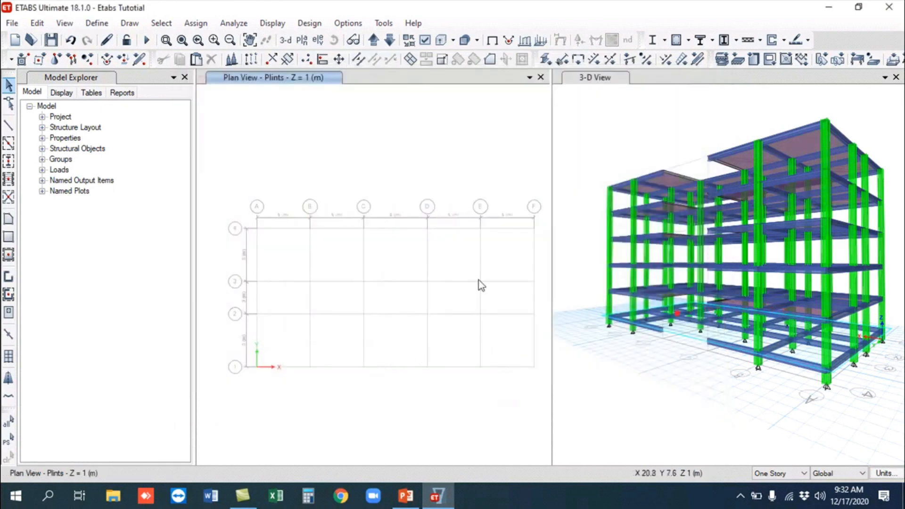
Step: Examine the building's floor slabs from several sides in the 3-D view
{"action": "left_click", "coordinate": [579, 140]}
{"action": "left_click", "coordinate": [335, 41]}
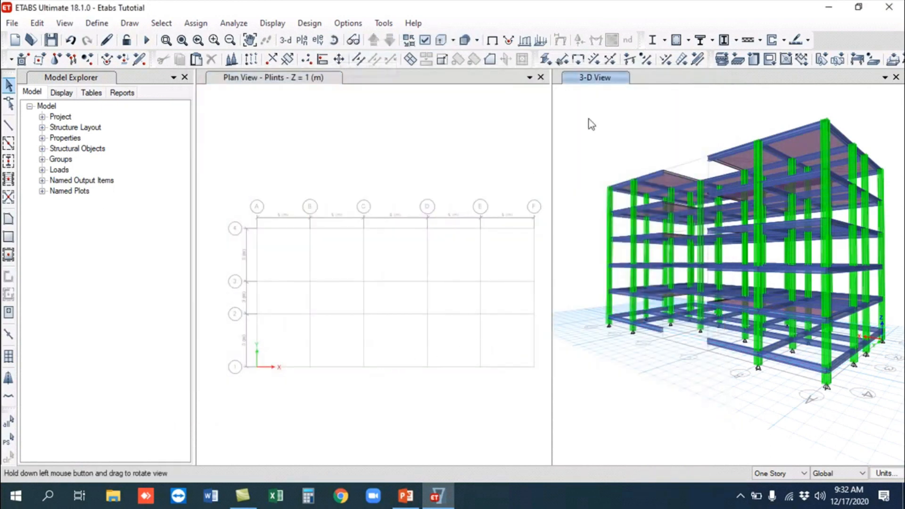
{"action": "left_click_drag", "start_coordinate": [610, 129], "coordinate": [601, 196]}
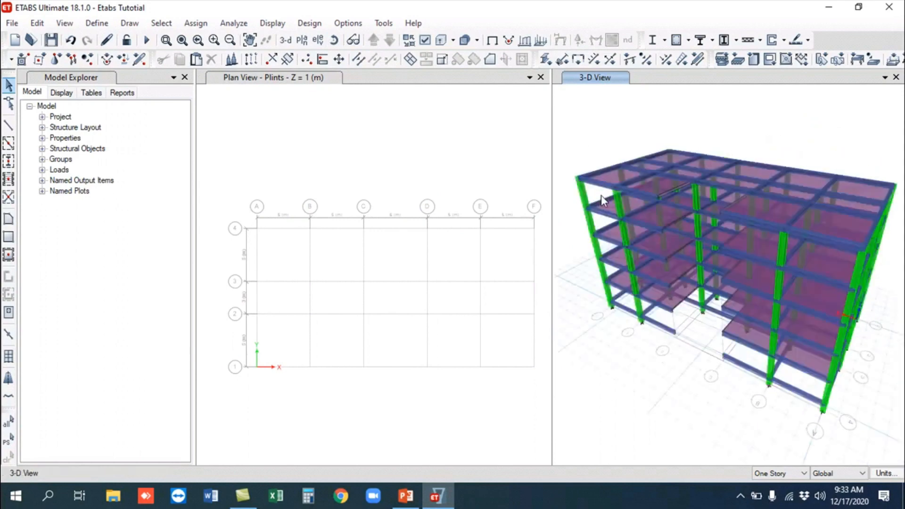
{"action": "left_click", "coordinate": [334, 40]}
{"action": "left_click_drag", "start_coordinate": [590, 153], "coordinate": [712, 150]}
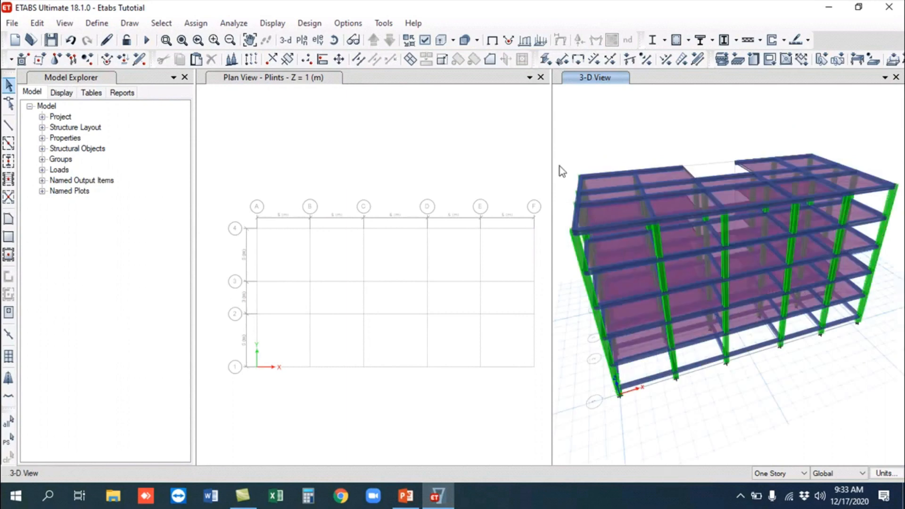
{"action": "left_click", "coordinate": [286, 40]}
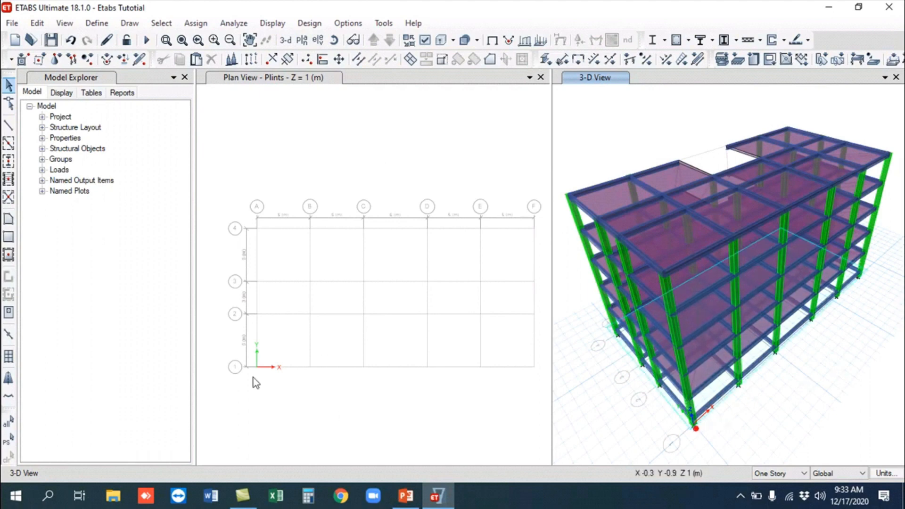
Step: Open grid system G1 for modification and display its grid data as spacing
{"action": "right_click", "coordinate": [349, 151]}
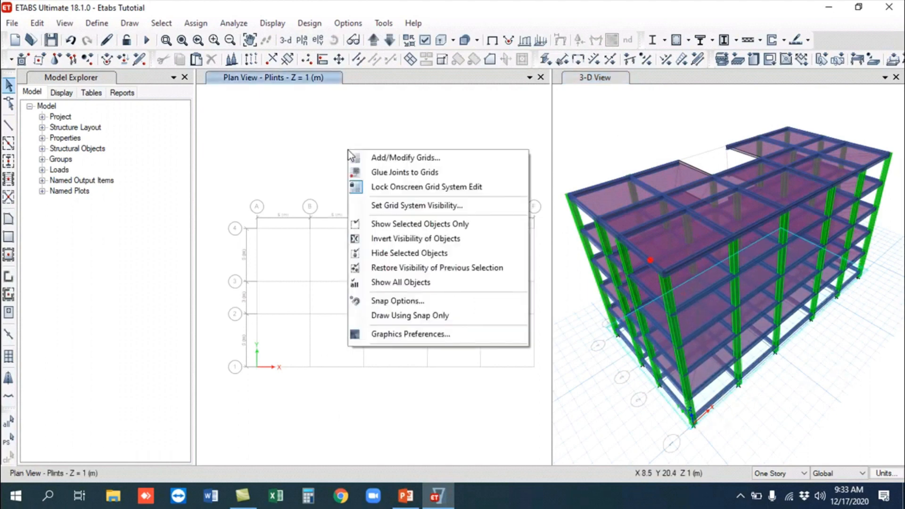
{"action": "left_click", "coordinate": [451, 157]}
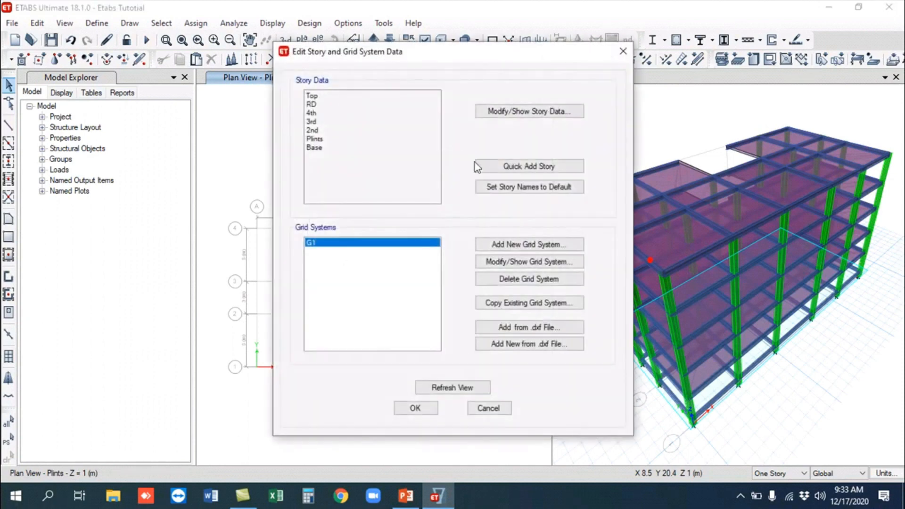
{"action": "left_click", "coordinate": [527, 245]}
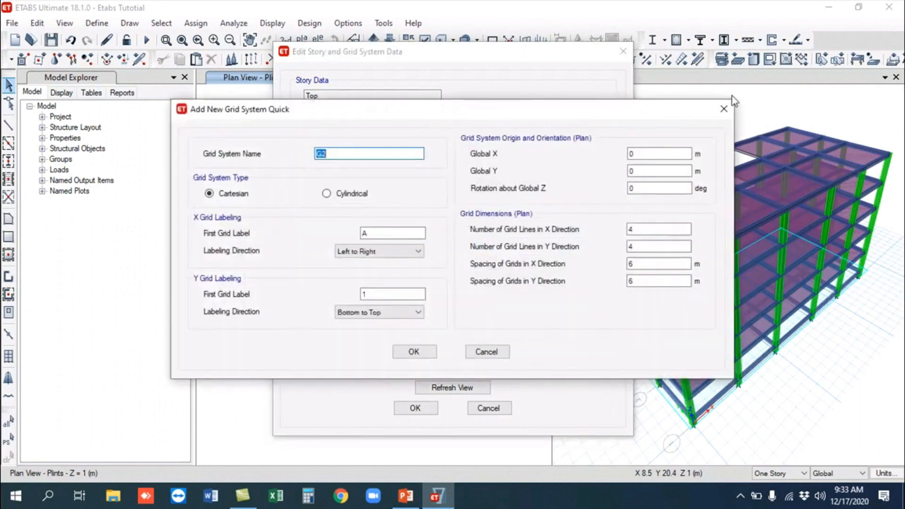
{"action": "left_click", "coordinate": [724, 109]}
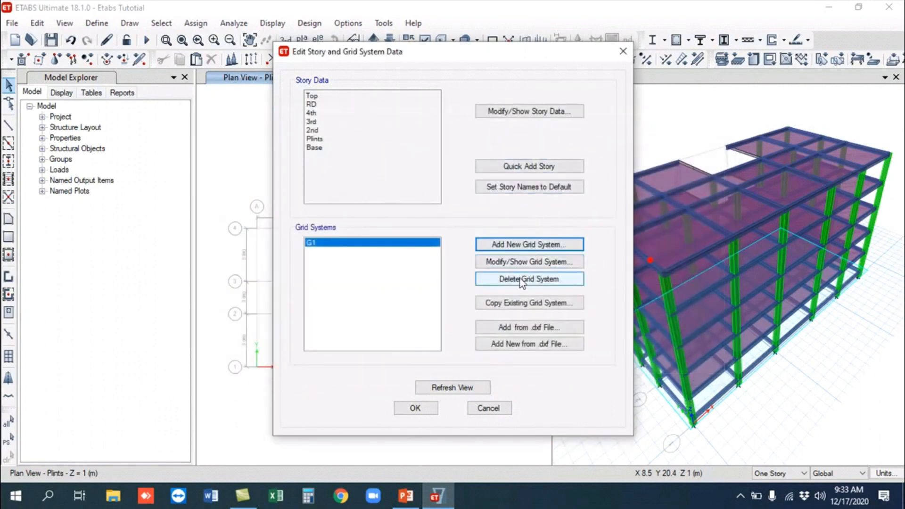
{"action": "left_click", "coordinate": [519, 261]}
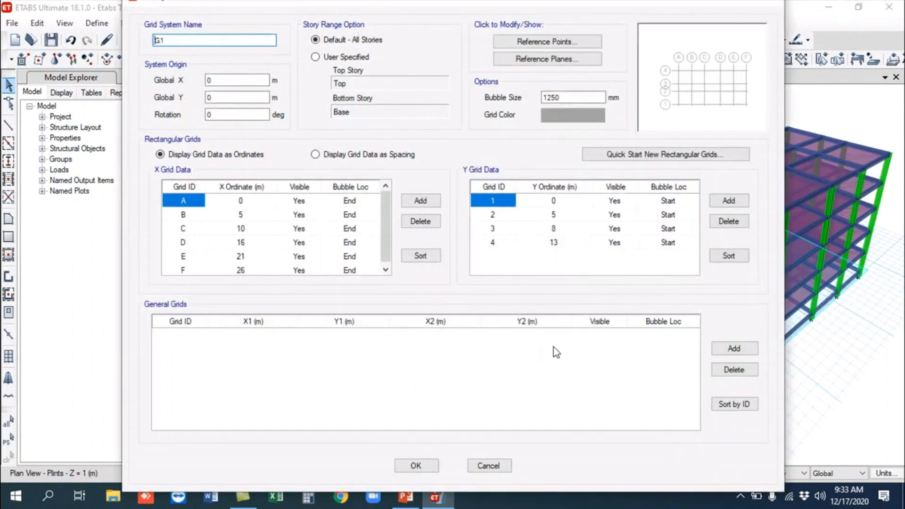
{"action": "left_click", "coordinate": [317, 155]}
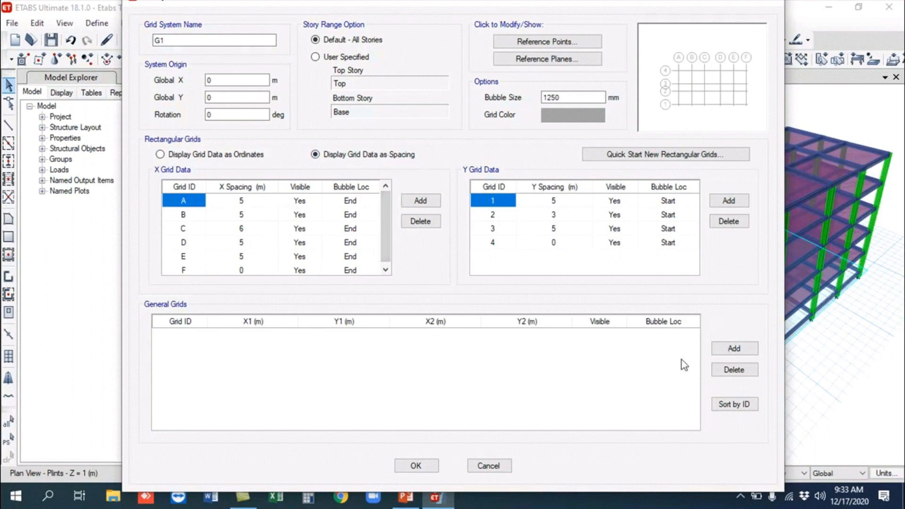
Step: Add a general grid line to G1 and set its X2 coordinate to 26 m
{"action": "left_click", "coordinate": [734, 349]}
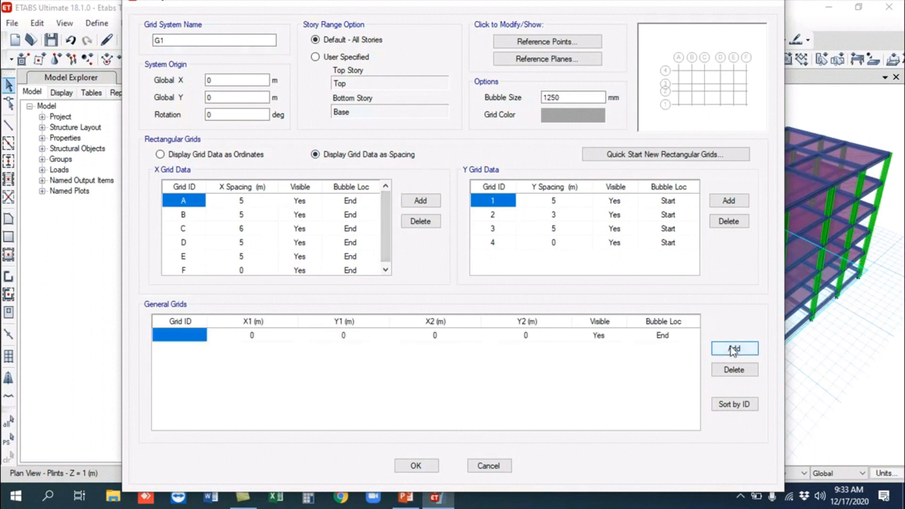
{"action": "left_click", "coordinate": [253, 338]}
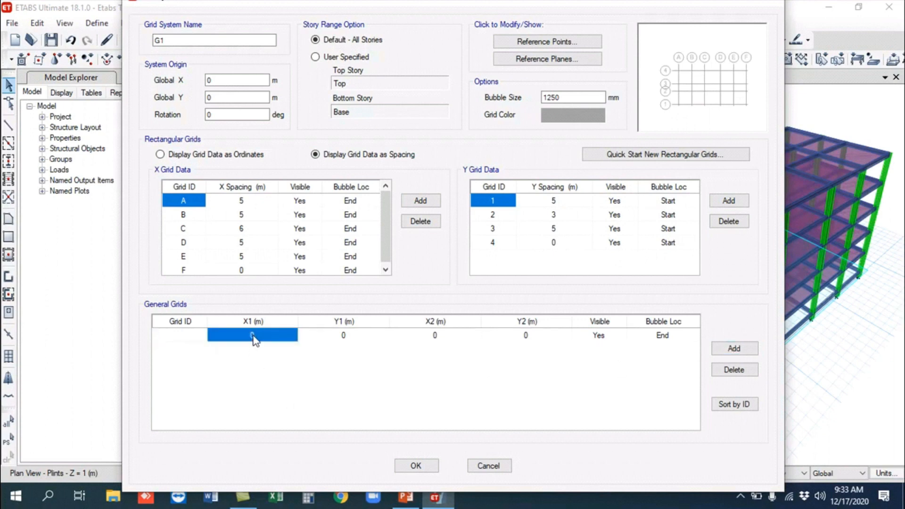
{"action": "left_click", "coordinate": [354, 338]}
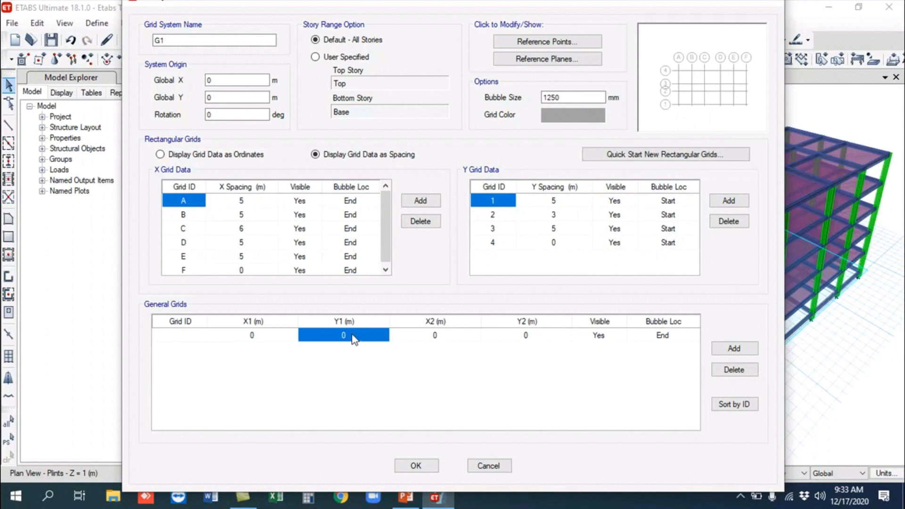
{"action": "left_click", "coordinate": [435, 336]}
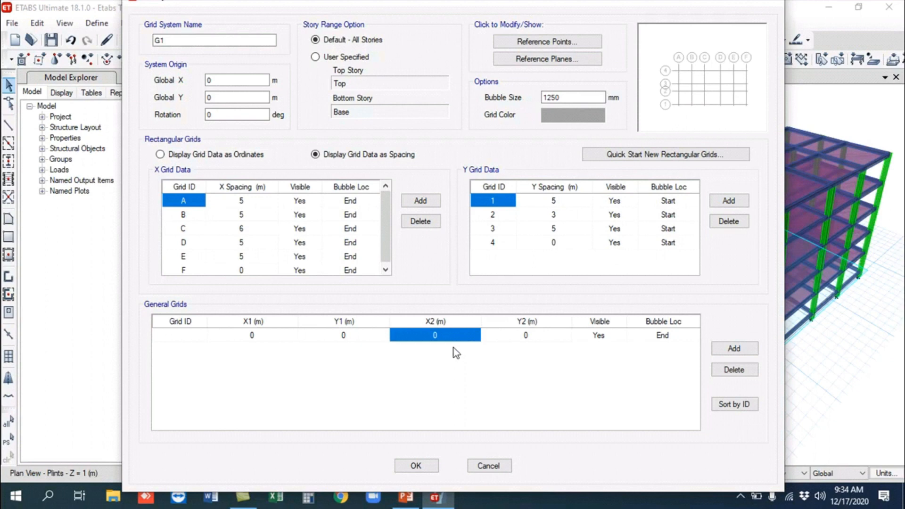
{"action": "key", "text": "Tab"}
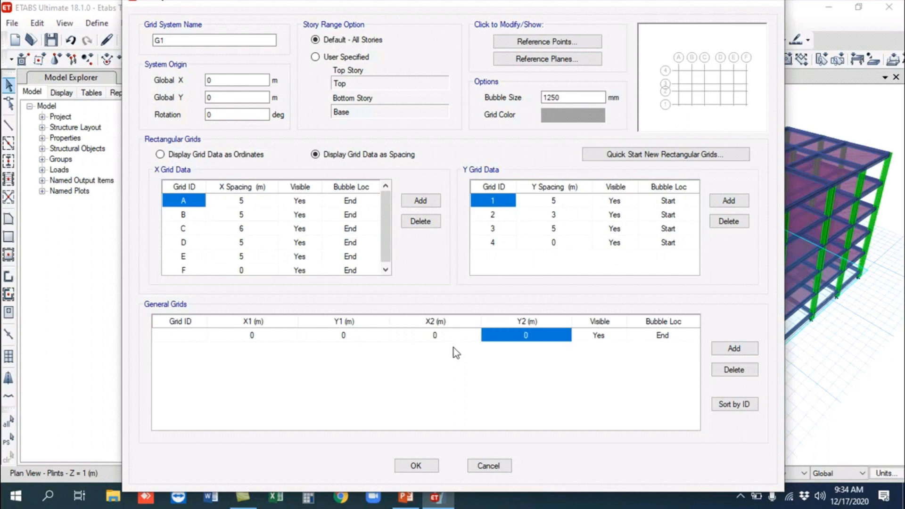
{"action": "left_click", "coordinate": [440, 335]}
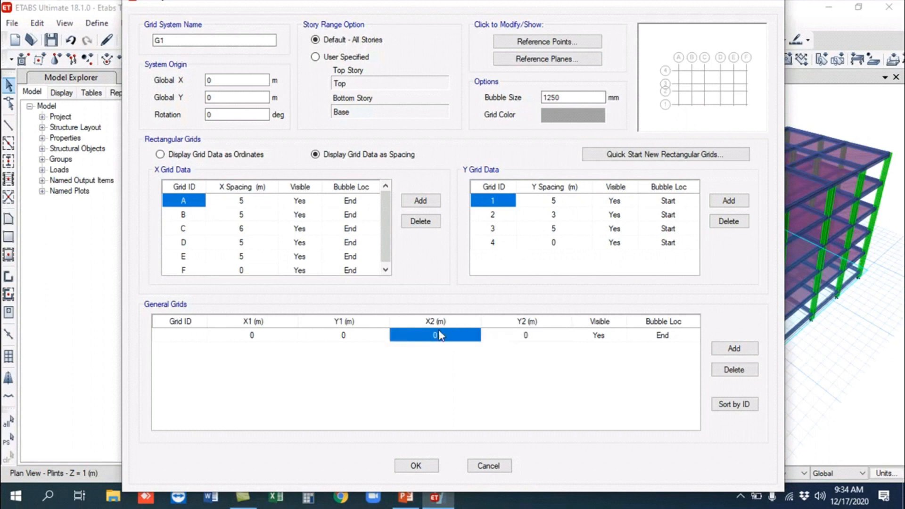
{"action": "type", "text": "26"}
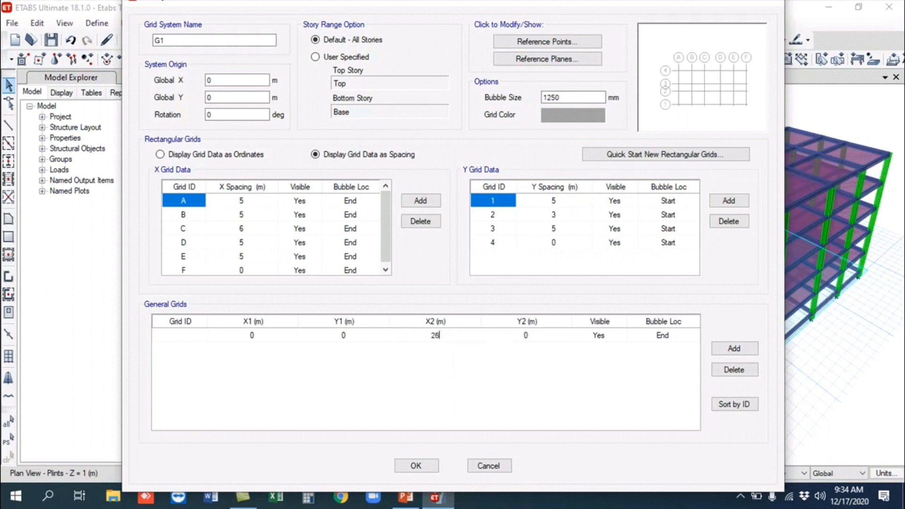
{"action": "left_click", "coordinate": [524, 334]}
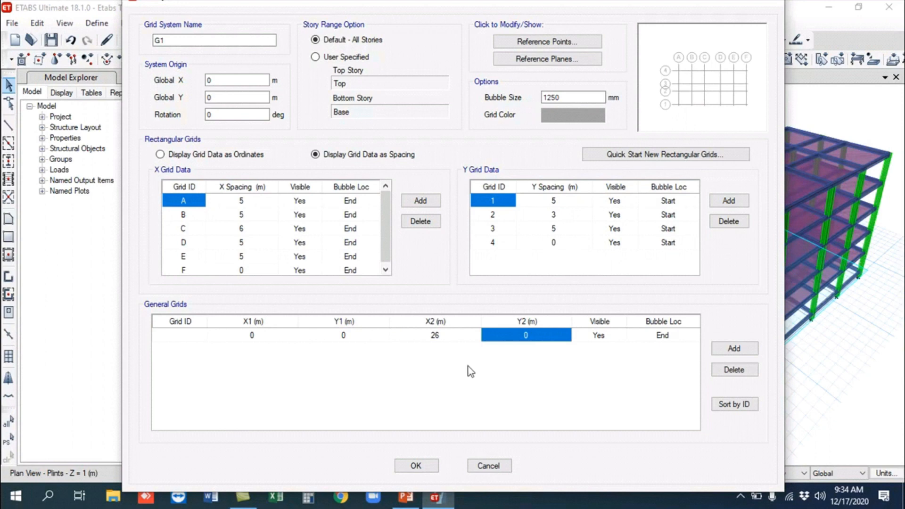
Step: Set the general grid line's Y1, Y2 and X1 coordinates to -1 m
{"action": "left_click", "coordinate": [342, 337]}
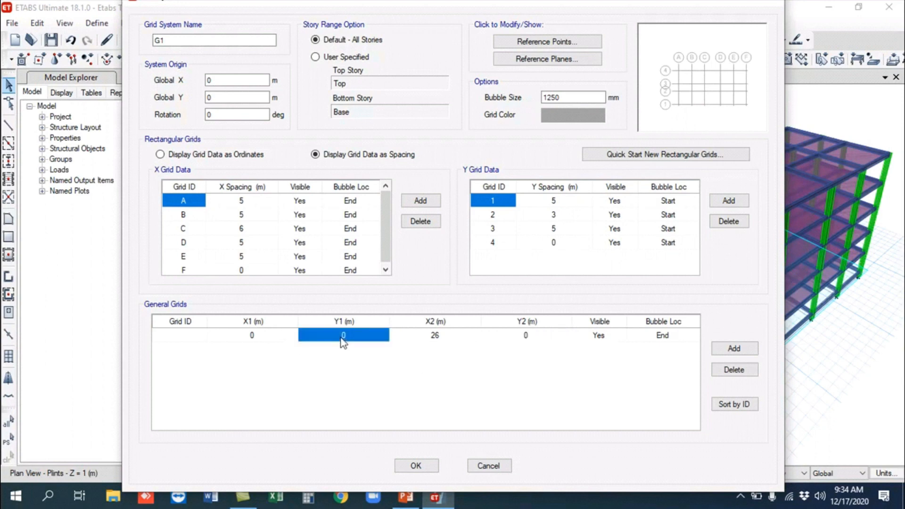
{"action": "type", "text": "1"}
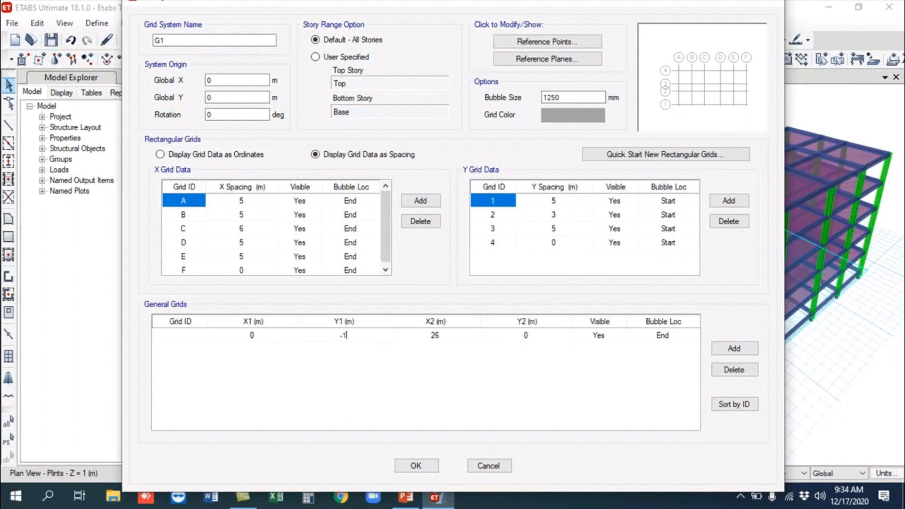
{"action": "left_click", "coordinate": [526, 337]}
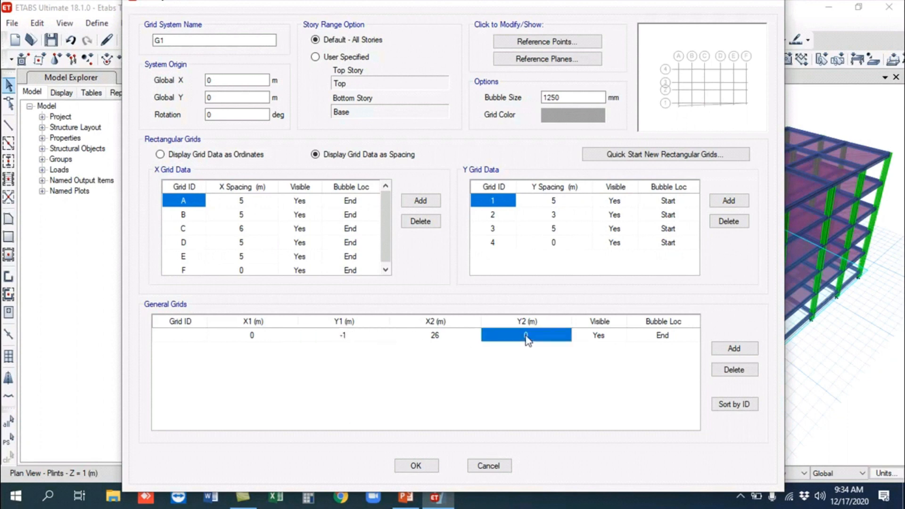
{"action": "left_click", "coordinate": [526, 336]}
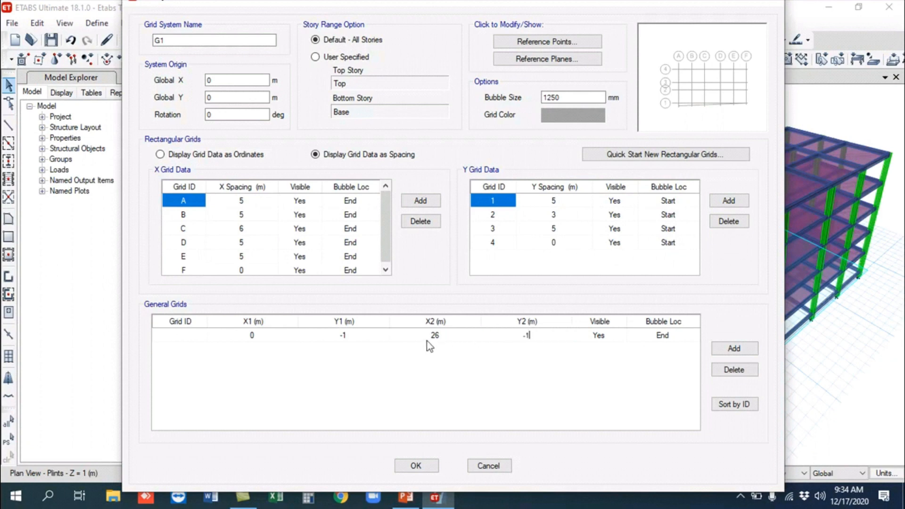
{"action": "left_click", "coordinate": [254, 336]}
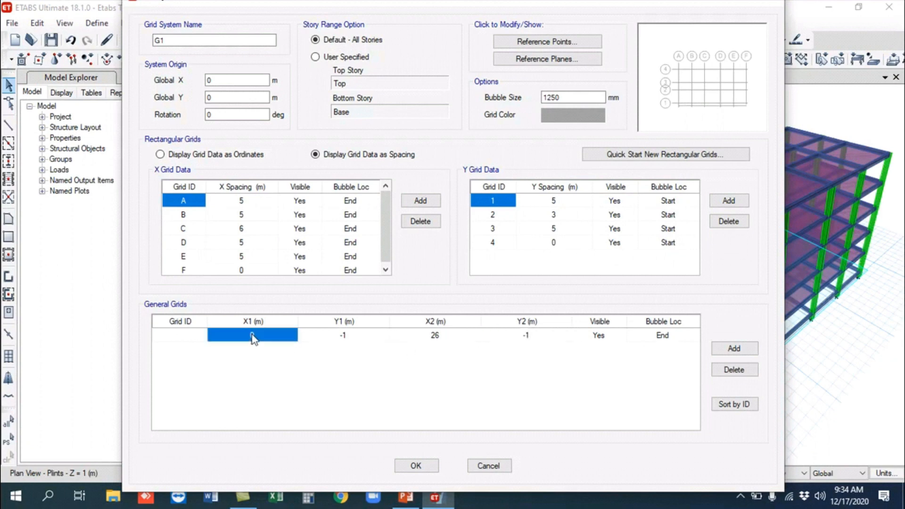
{"action": "left_click", "coordinate": [253, 336]}
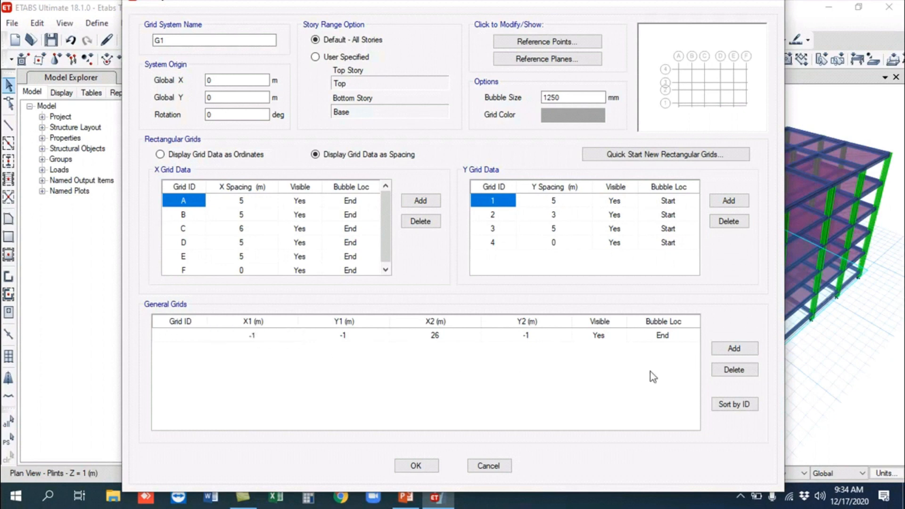
Step: Apply the new general grid line to the model and inspect it beside grid line 1 in the plan view
{"action": "left_click", "coordinate": [415, 467]}
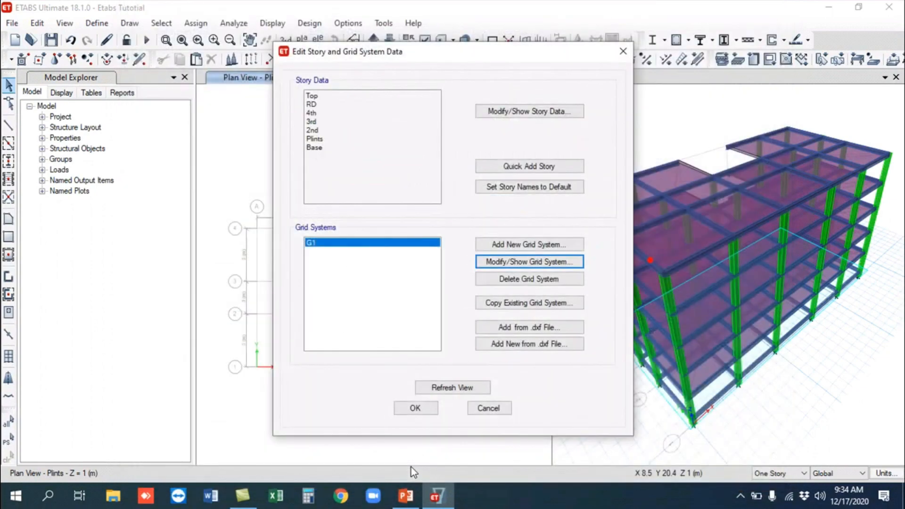
{"action": "left_click", "coordinate": [421, 408]}
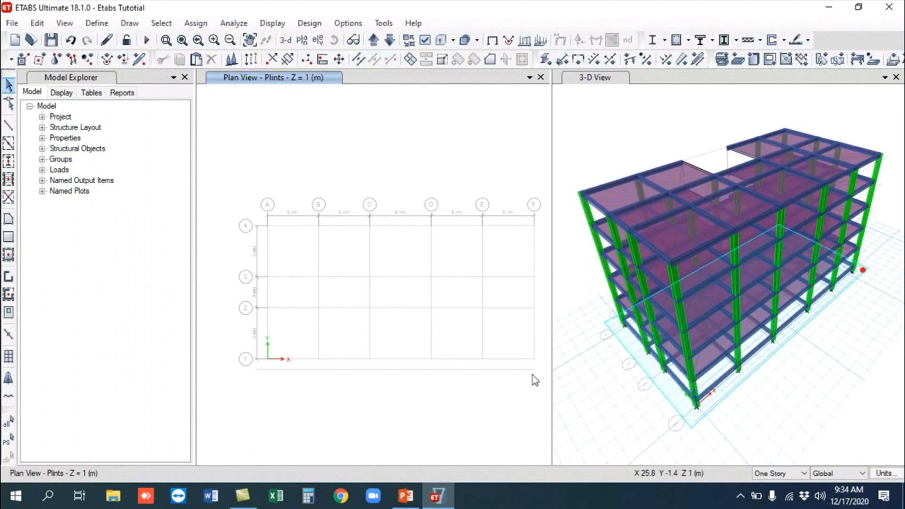
{"action": "scroll", "coordinate": [535, 380], "scroll_direction": "up", "scroll_amount": 5}
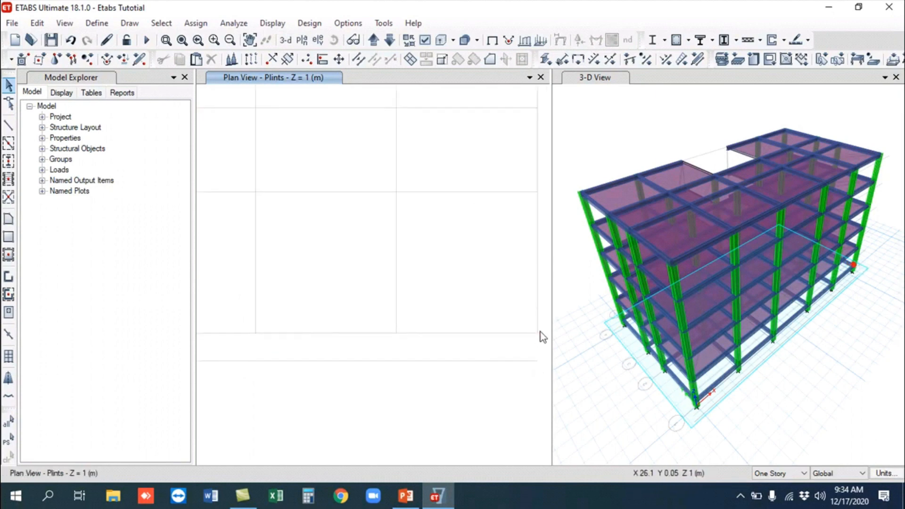
{"action": "scroll", "coordinate": [535, 367], "scroll_direction": "down", "scroll_amount": 5}
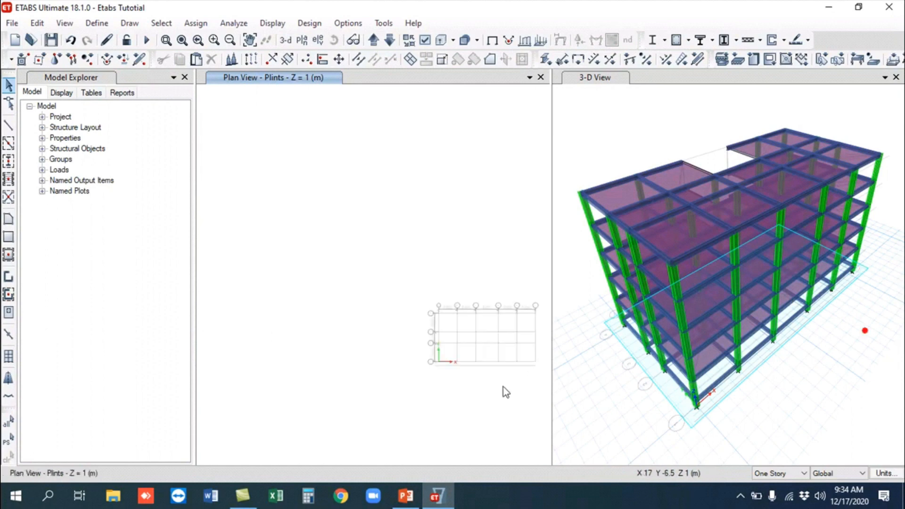
{"action": "key", "text": "F3"}
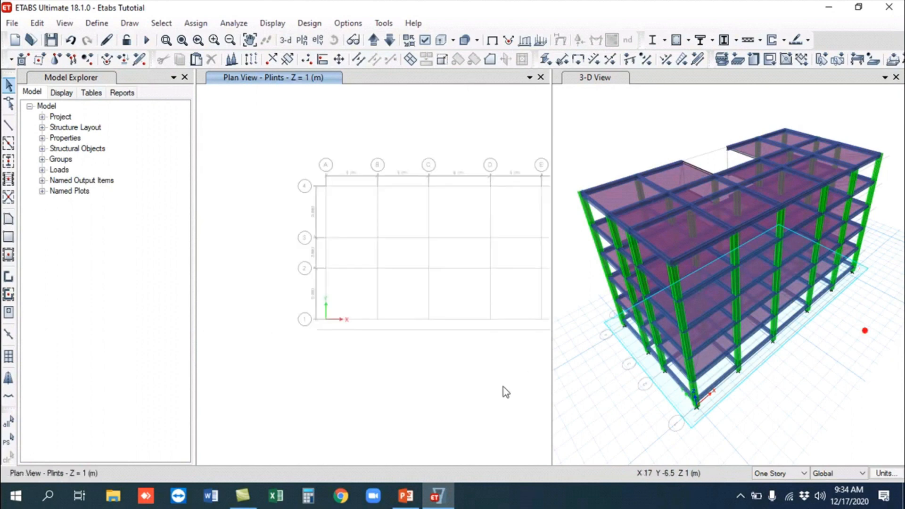
{"action": "middle_click_drag", "start_coordinate": [491, 389], "coordinate": [427, 418]}
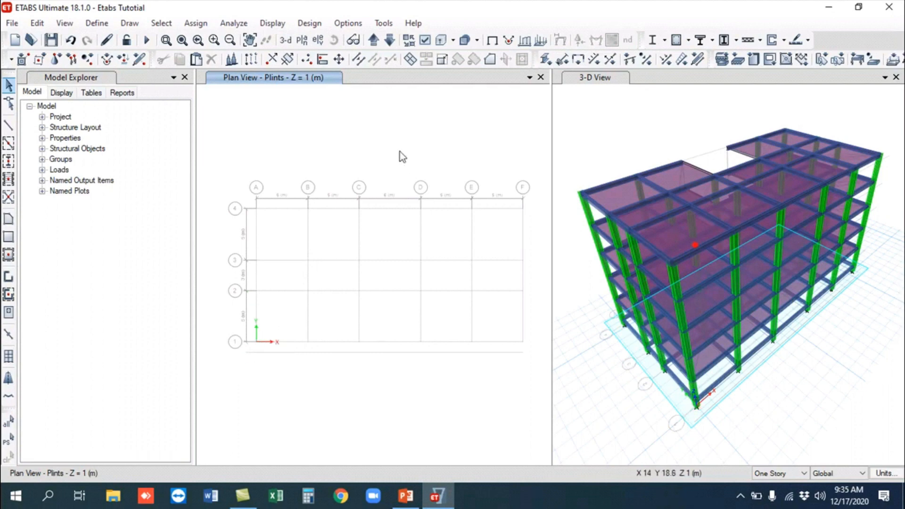
Step: Set the general grid line's X1 coordinate to 0 m in grid system G1 and apply the change
{"action": "right_click", "coordinate": [390, 135]}
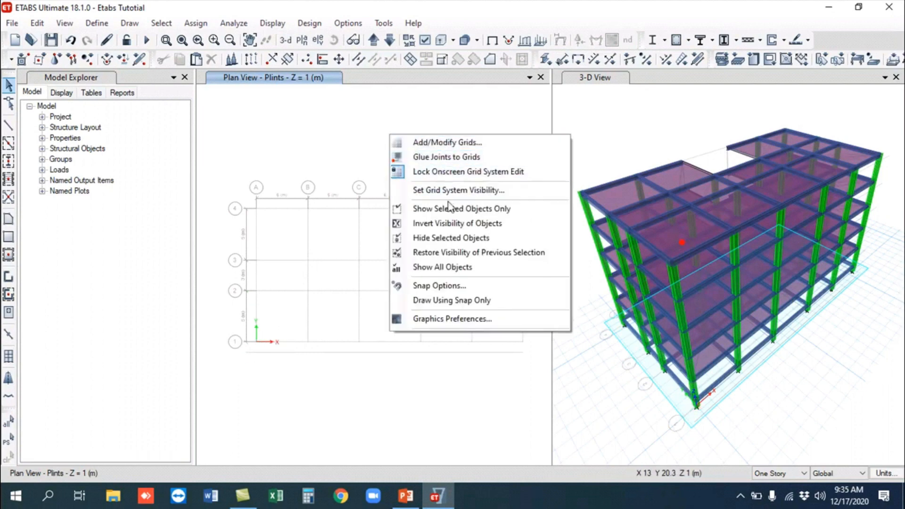
{"action": "left_click", "coordinate": [448, 143]}
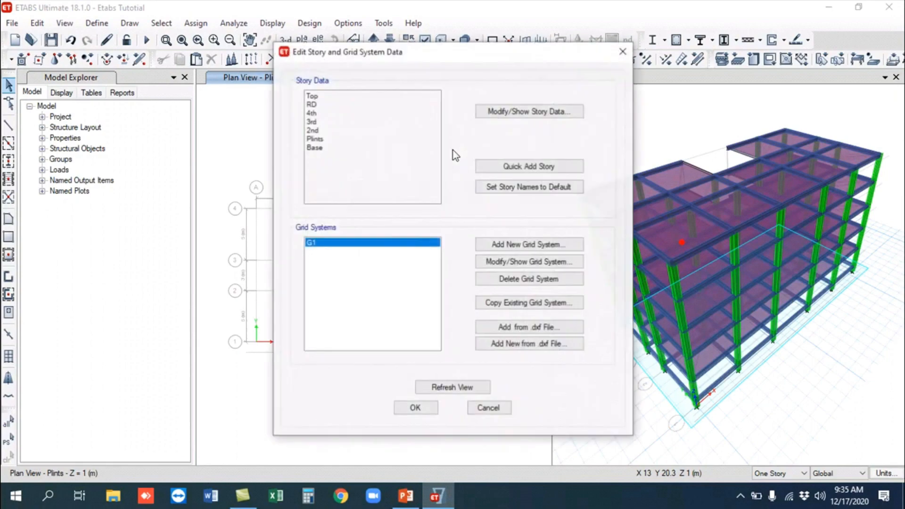
{"action": "left_click", "coordinate": [521, 263]}
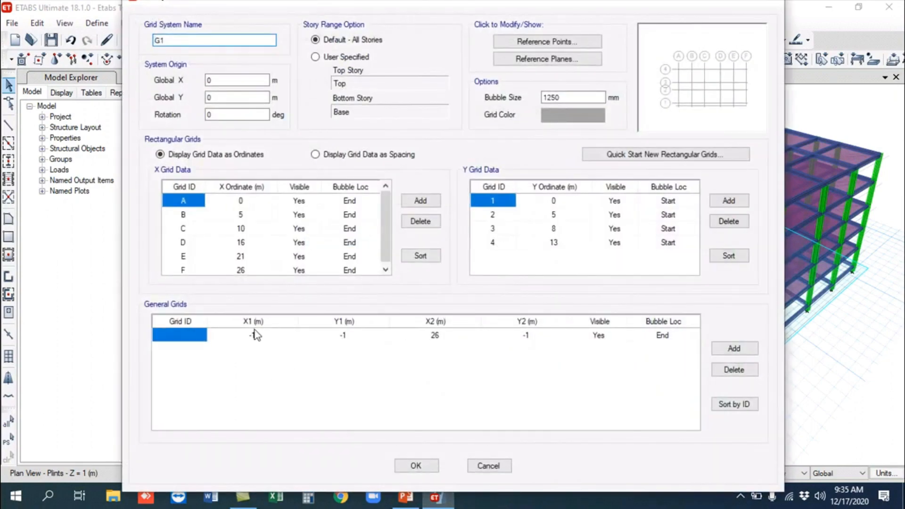
{"action": "left_click", "coordinate": [255, 337]}
{"action": "type", "text": "0"}
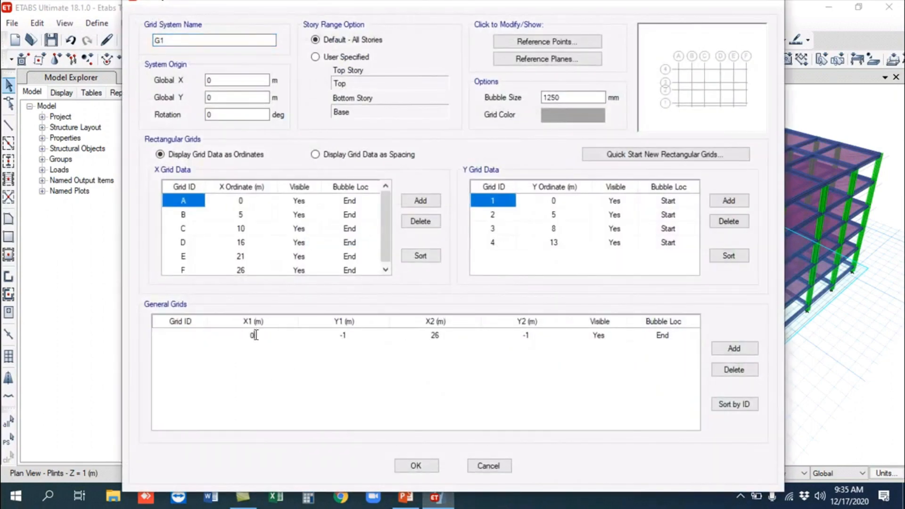
{"action": "left_click", "coordinate": [413, 465]}
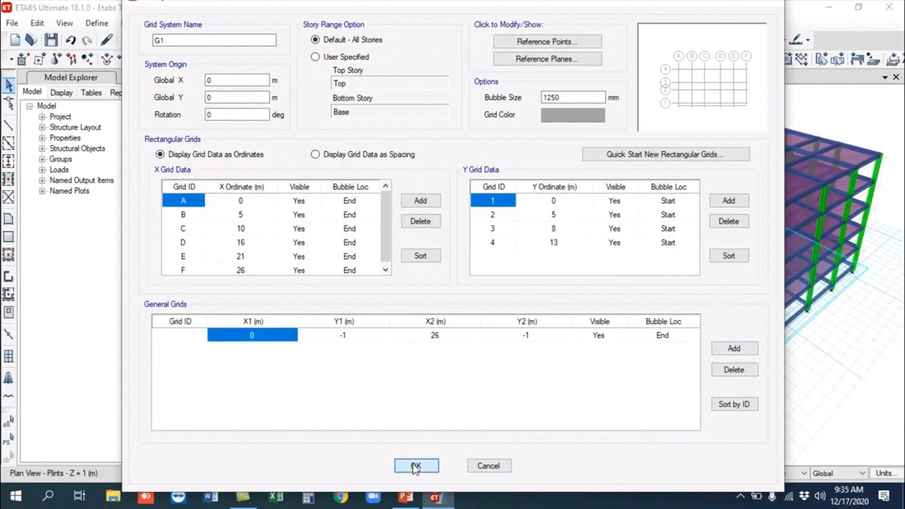
{"action": "left_click", "coordinate": [419, 408]}
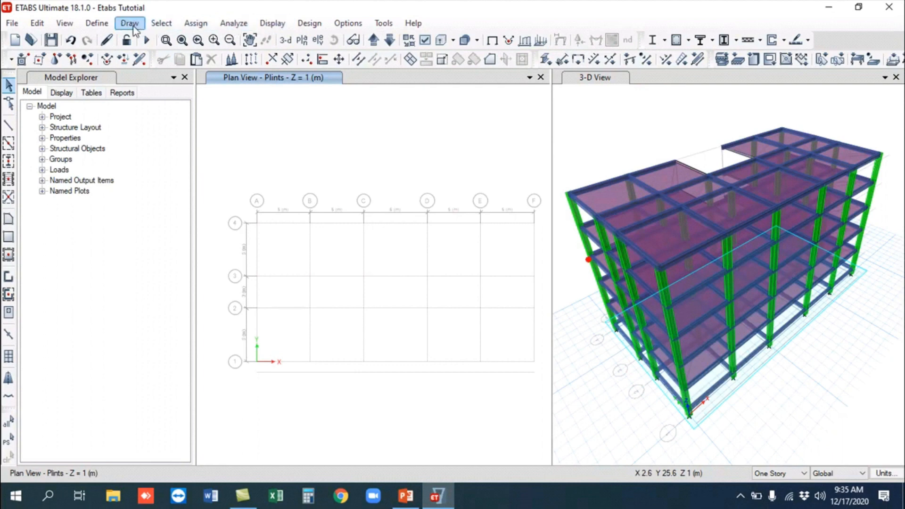
Step: Open the story data for modification and make the Top story a master story
{"action": "right_click", "coordinate": [354, 151]}
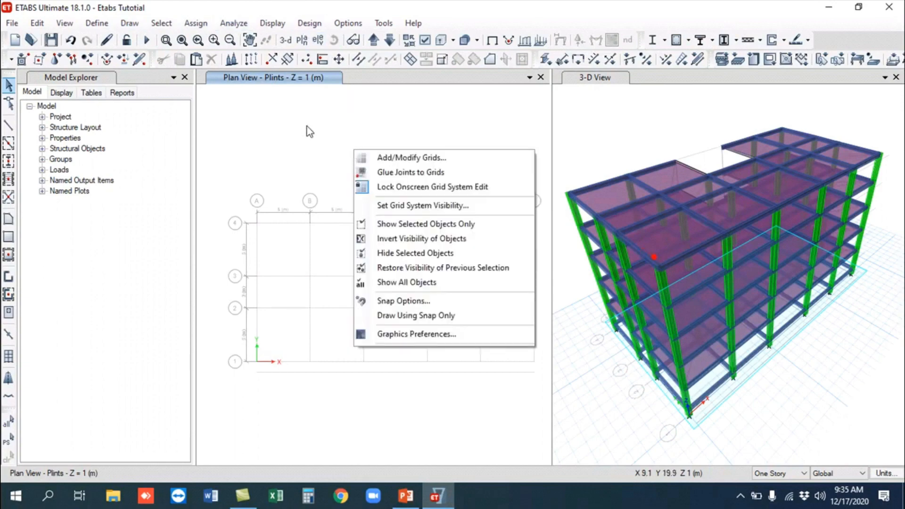
{"action": "left_click", "coordinate": [392, 159]}
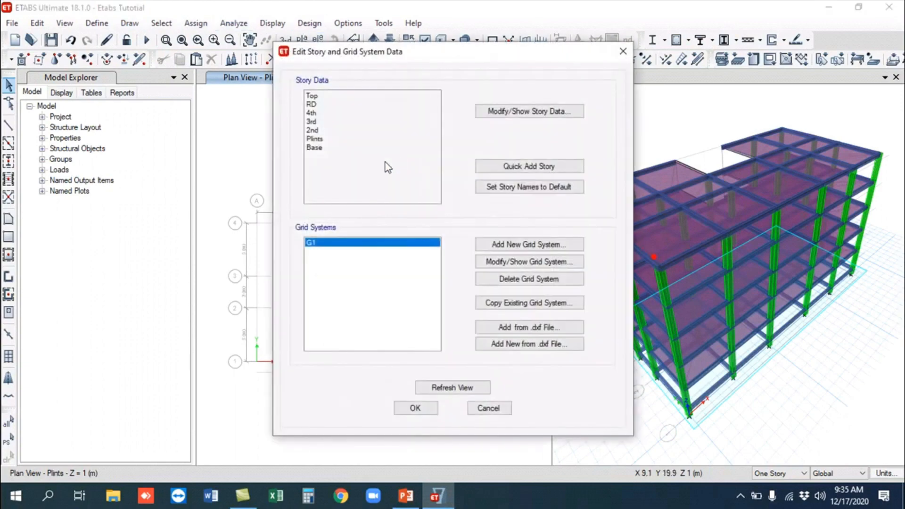
{"action": "left_click", "coordinate": [536, 112]}
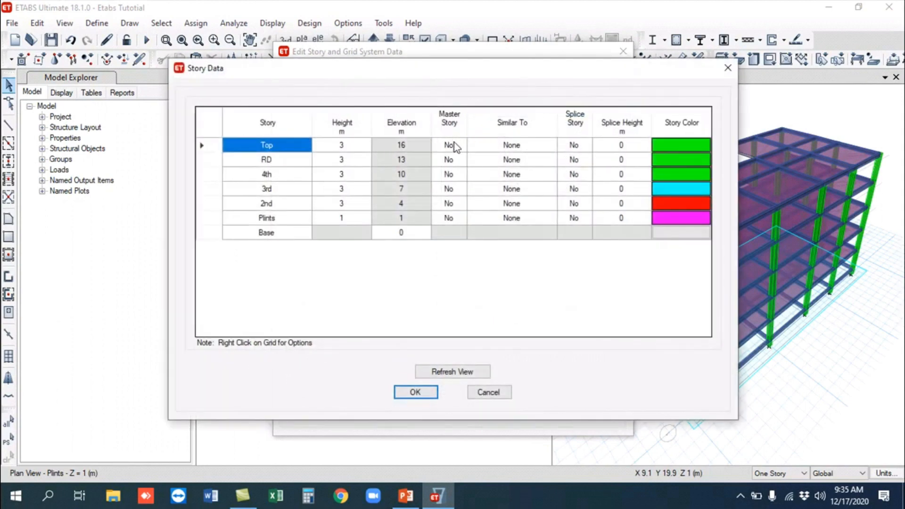
{"action": "left_click", "coordinate": [455, 147]}
{"action": "left_click", "coordinate": [462, 145]}
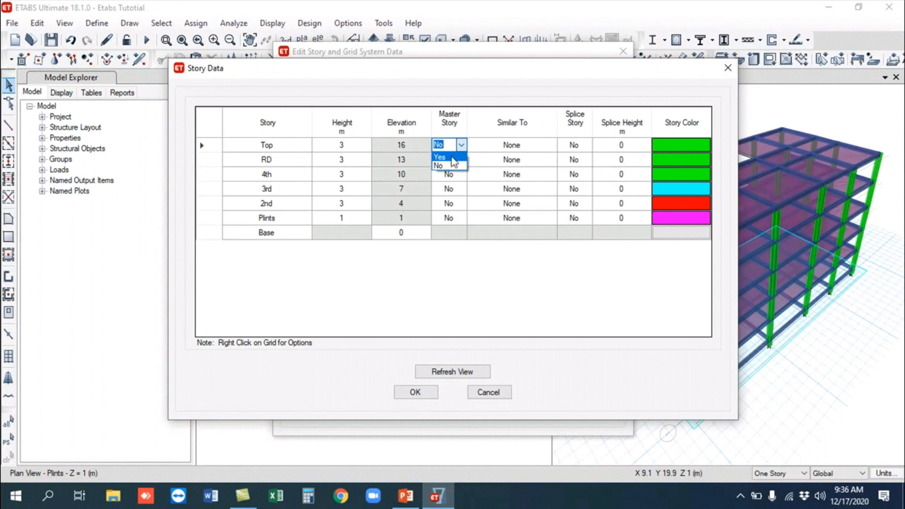
{"action": "left_click", "coordinate": [452, 158]}
Step: Set the RD, 4th, 3rd and 2nd stories to be similar to the Top story
{"action": "left_click", "coordinate": [550, 161]}
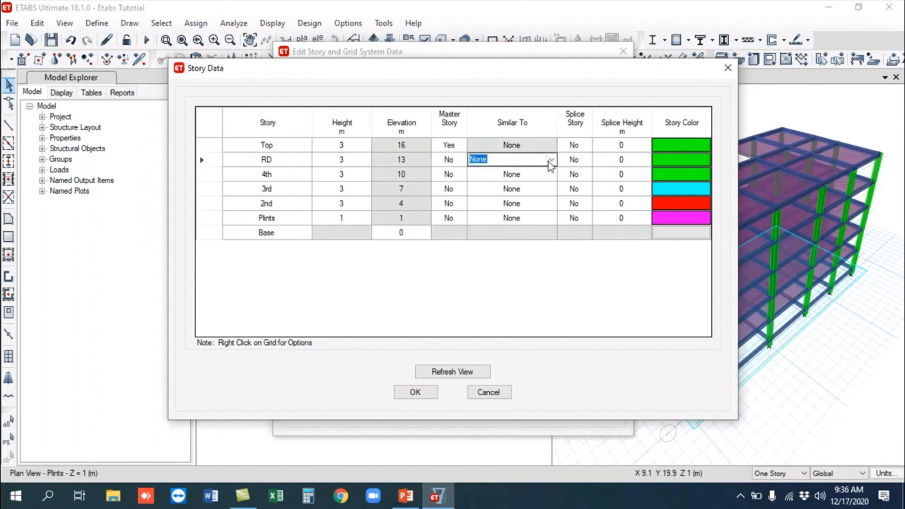
{"action": "left_click", "coordinate": [551, 160]}
{"action": "left_click", "coordinate": [551, 181]}
{"action": "left_click", "coordinate": [551, 174]}
{"action": "left_click", "coordinate": [551, 174]}
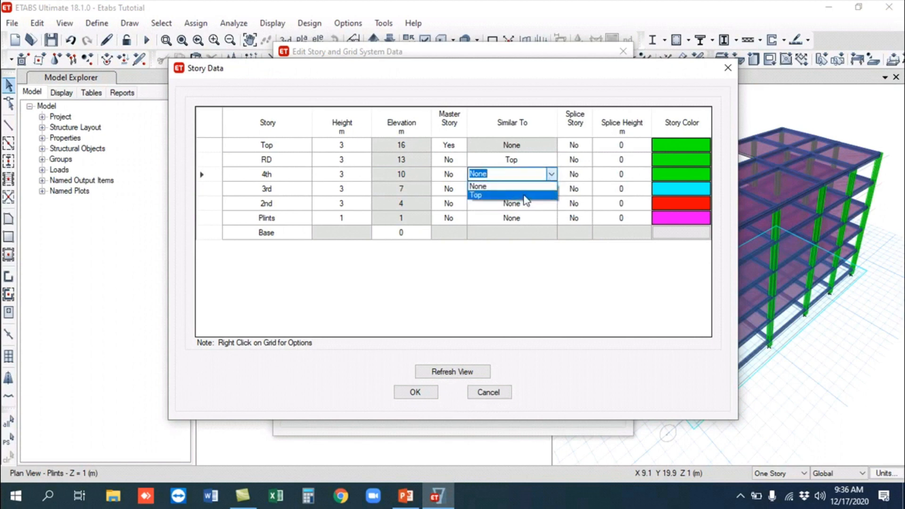
{"action": "left_click", "coordinate": [524, 195]}
{"action": "left_click", "coordinate": [551, 189]}
{"action": "left_click", "coordinate": [551, 189]}
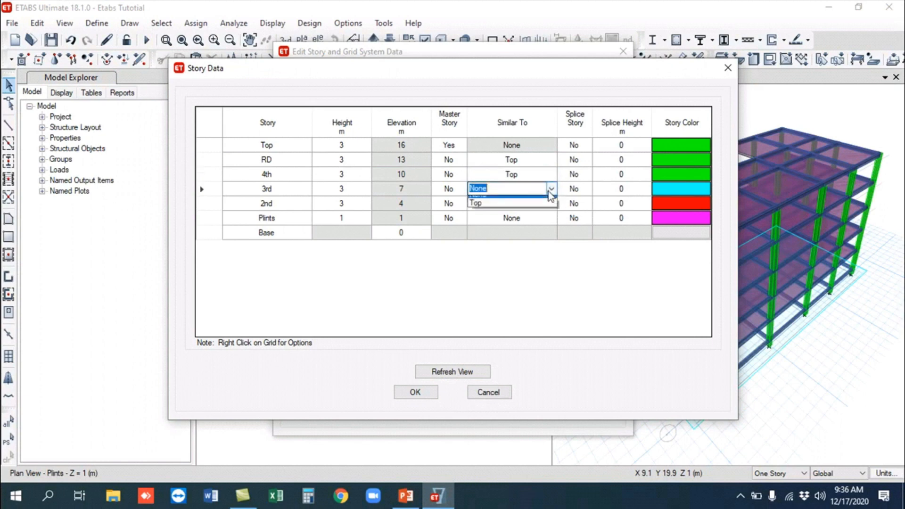
{"action": "left_click", "coordinate": [549, 203]}
{"action": "left_click", "coordinate": [549, 204]}
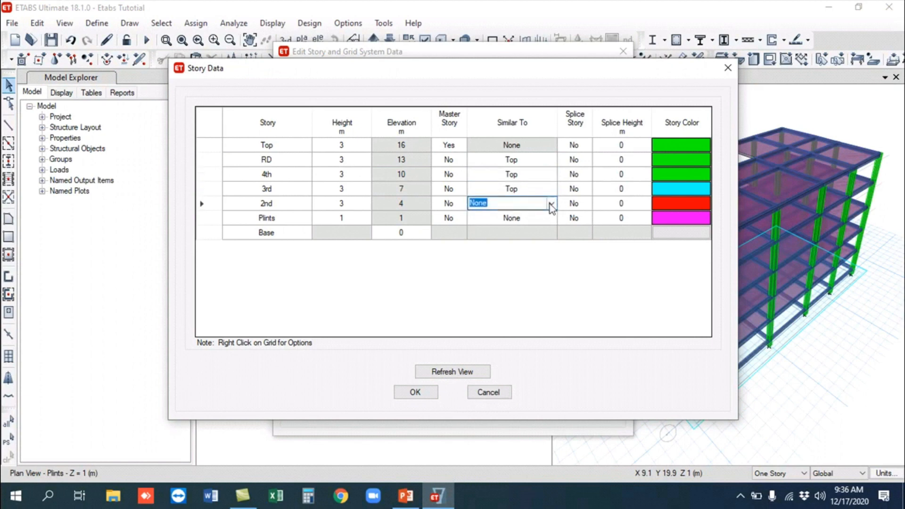
{"action": "left_click", "coordinate": [551, 203]}
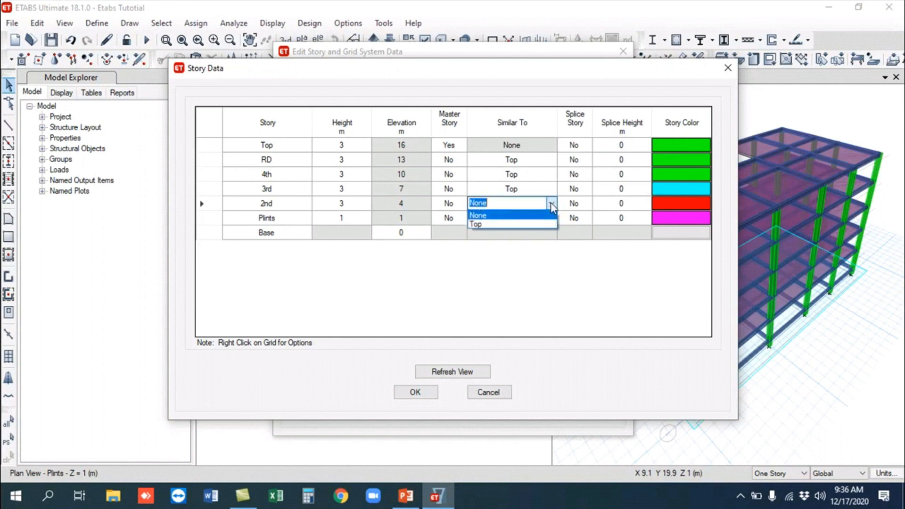
{"action": "left_click", "coordinate": [509, 226]}
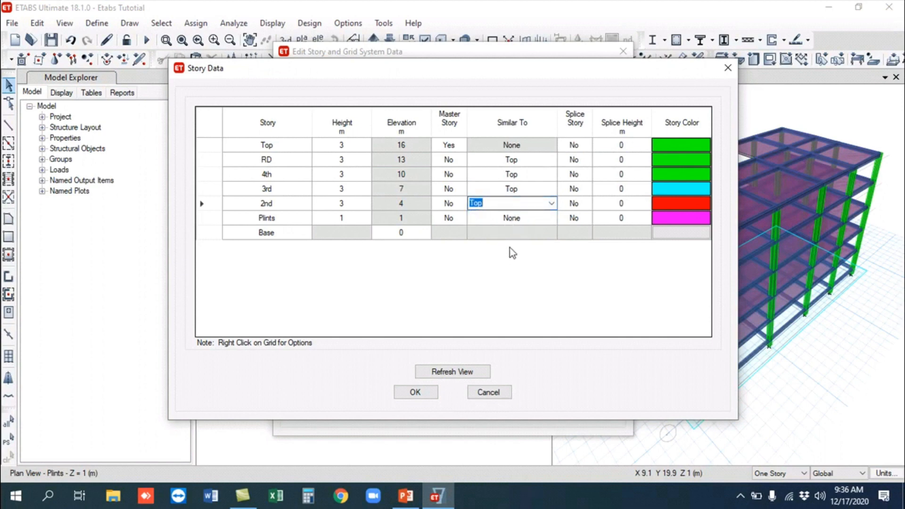
Step: Keep the Plints story similar to None and apply the story data to the model
{"action": "left_click", "coordinate": [528, 219]}
{"action": "left_click", "coordinate": [551, 218]}
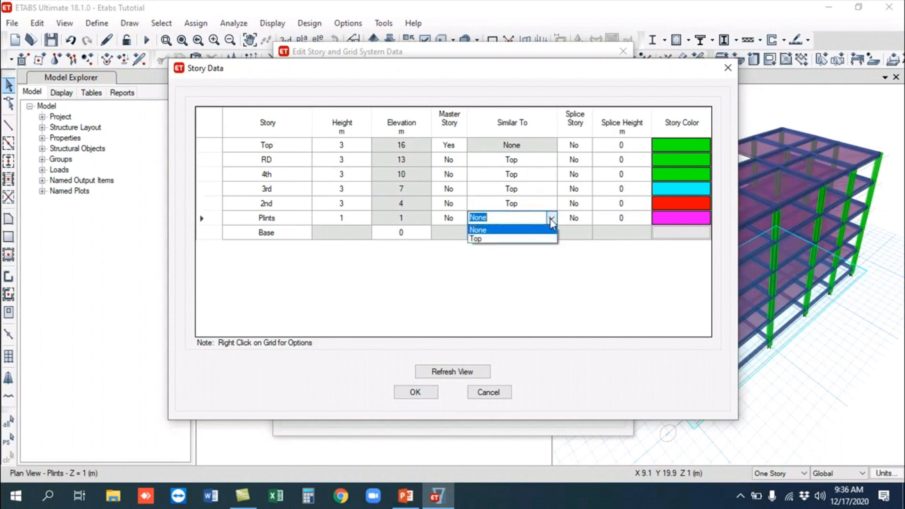
{"action": "left_click", "coordinate": [532, 230]}
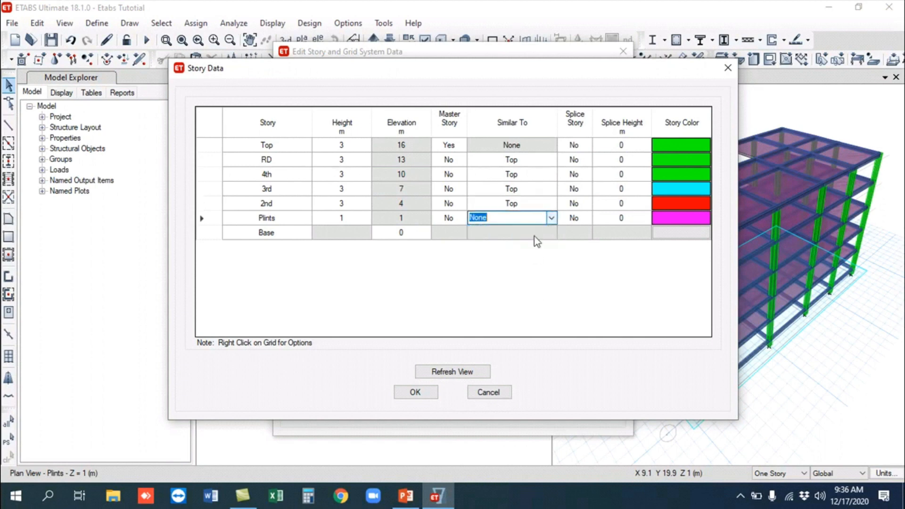
{"action": "left_click", "coordinate": [414, 393]}
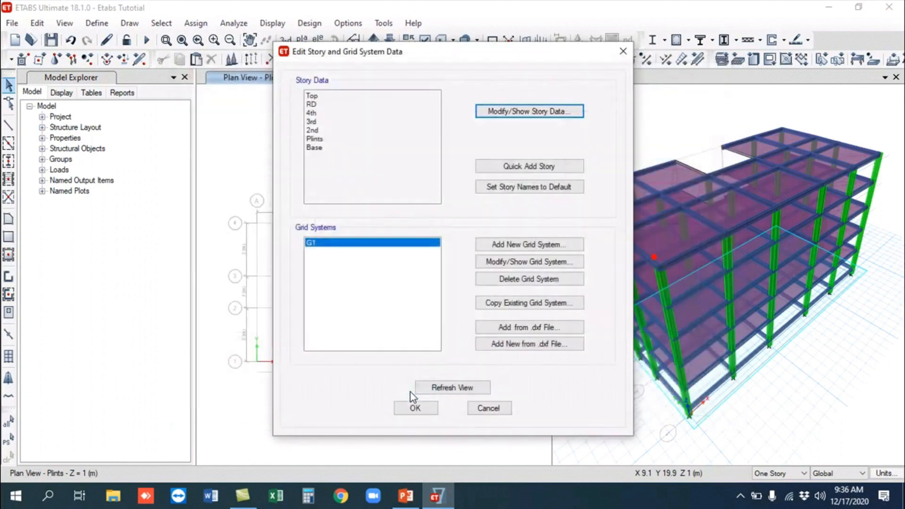
{"action": "left_click", "coordinate": [422, 408]}
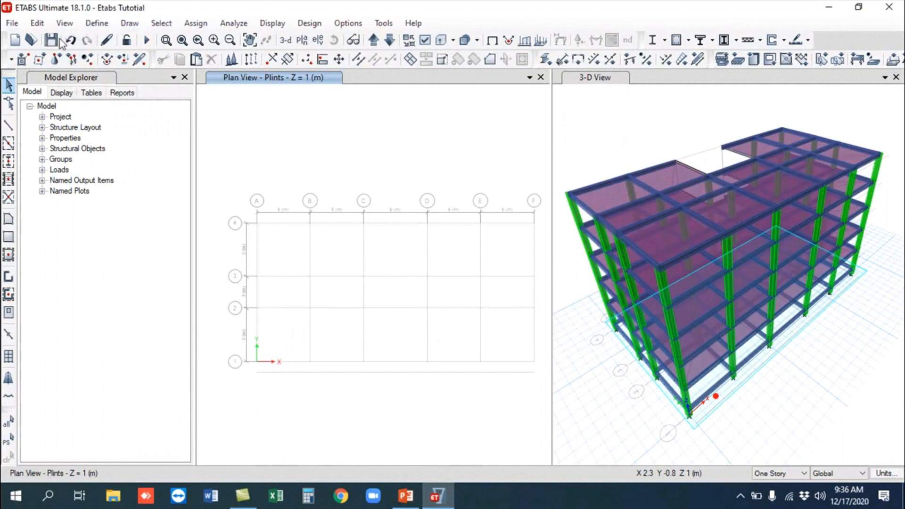
Step: Start drawing rectangular floor areas with the section property set to Slab
{"action": "left_click", "coordinate": [8, 237]}
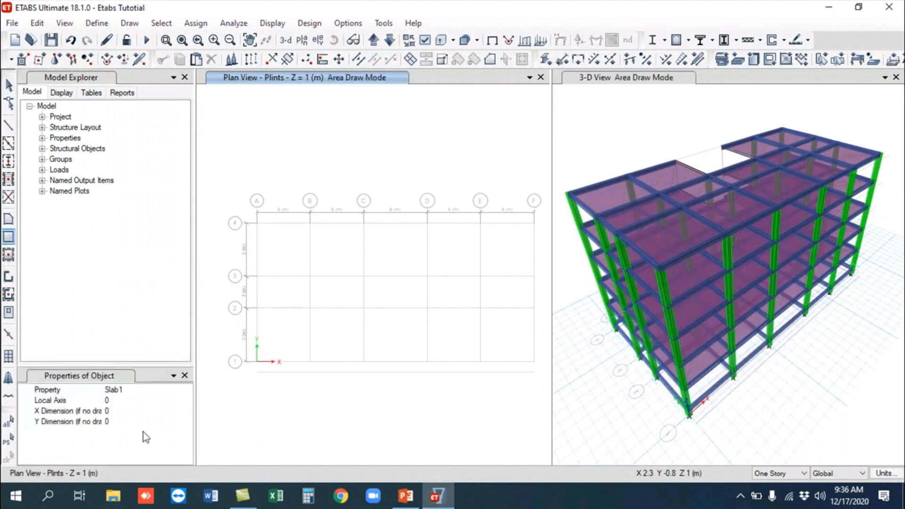
{"action": "left_click", "coordinate": [119, 391]}
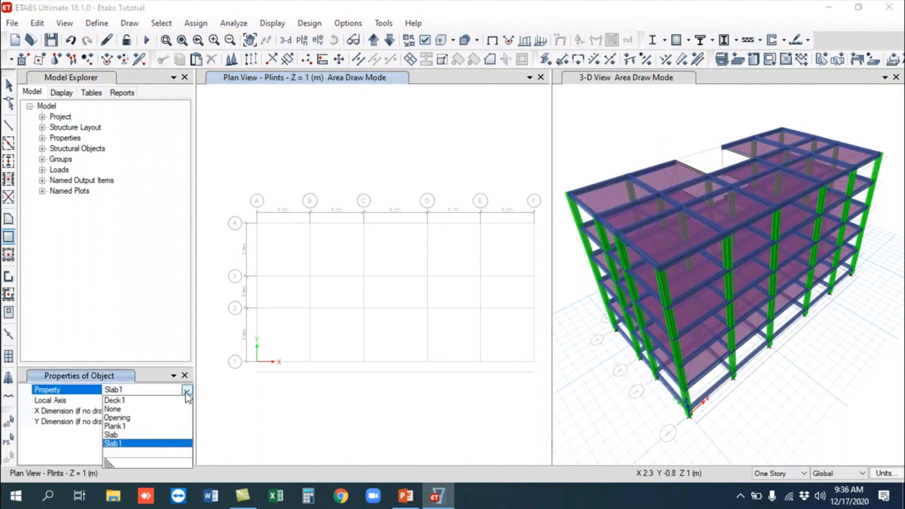
{"action": "left_click", "coordinate": [118, 443]}
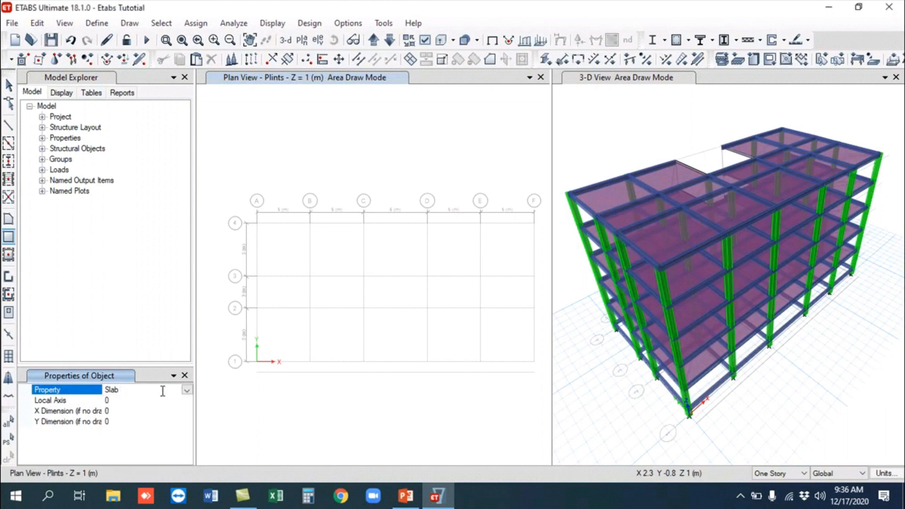
Step: Try a slab strip on the Plints story between grid line 1 and the general grid line, from grid A to F, and undo it
{"action": "left_click", "coordinate": [258, 363]}
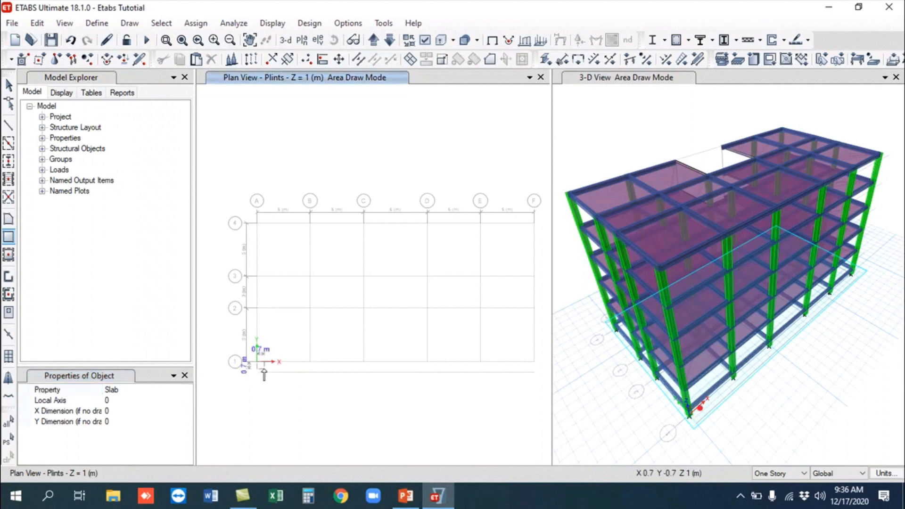
{"action": "left_click", "coordinate": [536, 375]}
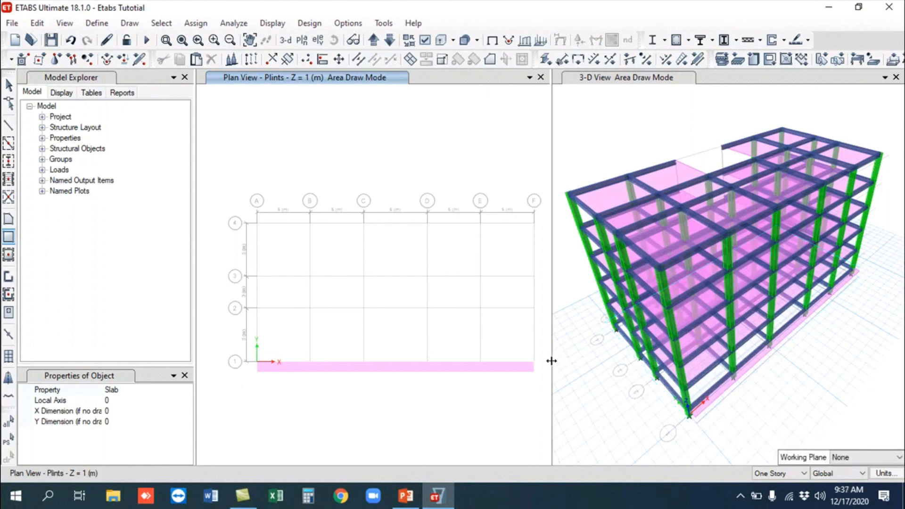
{"action": "left_click", "coordinate": [71, 40]}
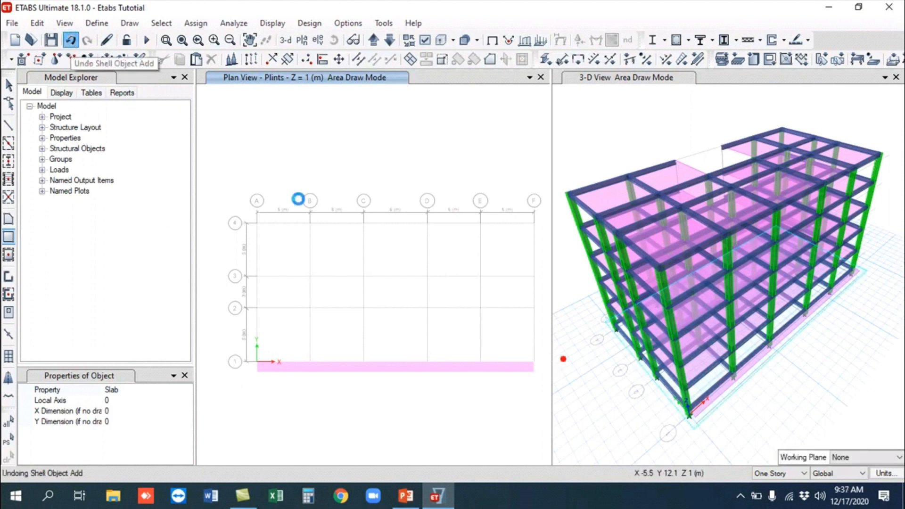
Step: Make drawing apply to All Stories and move the plan view up from Plints to the RD story
{"action": "left_click", "coordinate": [803, 474]}
{"action": "left_click", "coordinate": [782, 491]}
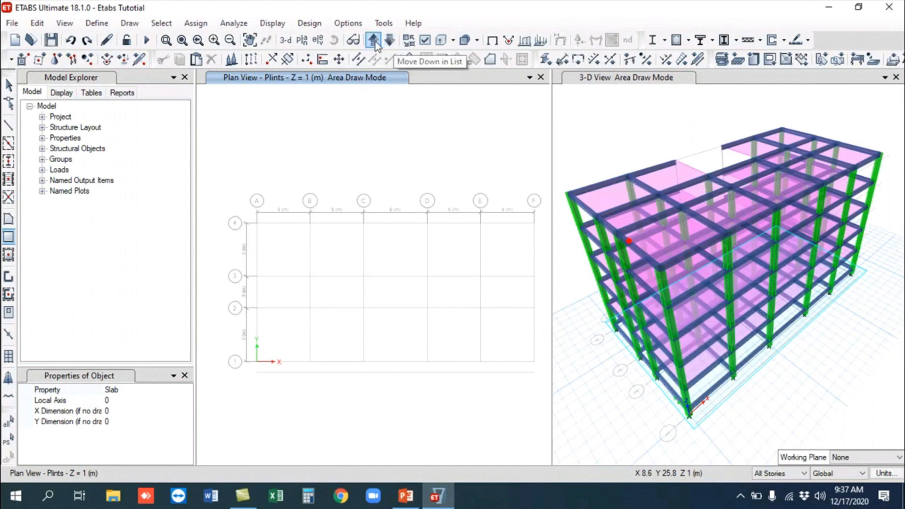
{"action": "left_click", "coordinate": [382, 44]}
{"action": "left_click", "coordinate": [381, 43]}
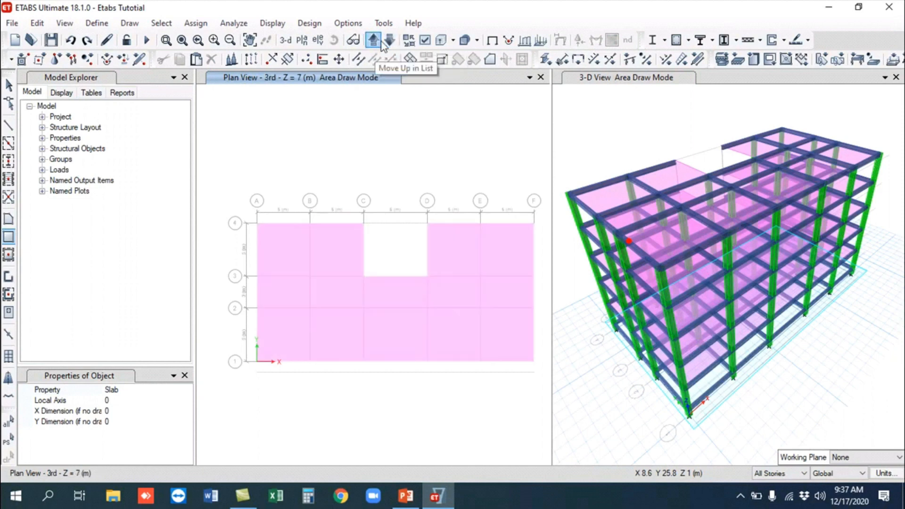
{"action": "left_click", "coordinate": [382, 43]}
{"action": "left_click", "coordinate": [382, 43]}
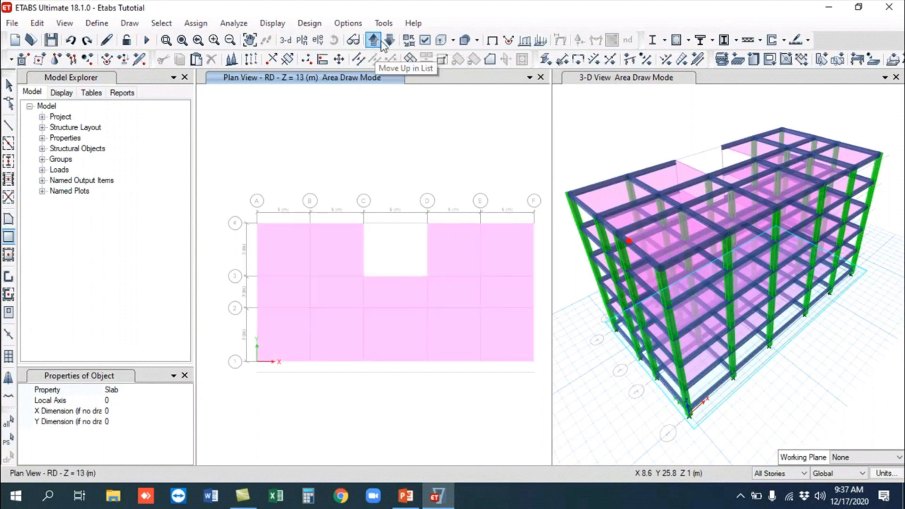
Step: Step through the story plans from Base and Plints up to 2nd and examine the floors in the 3-D view
{"action": "left_click", "coordinate": [382, 43]}
{"action": "left_click", "coordinate": [381, 43]}
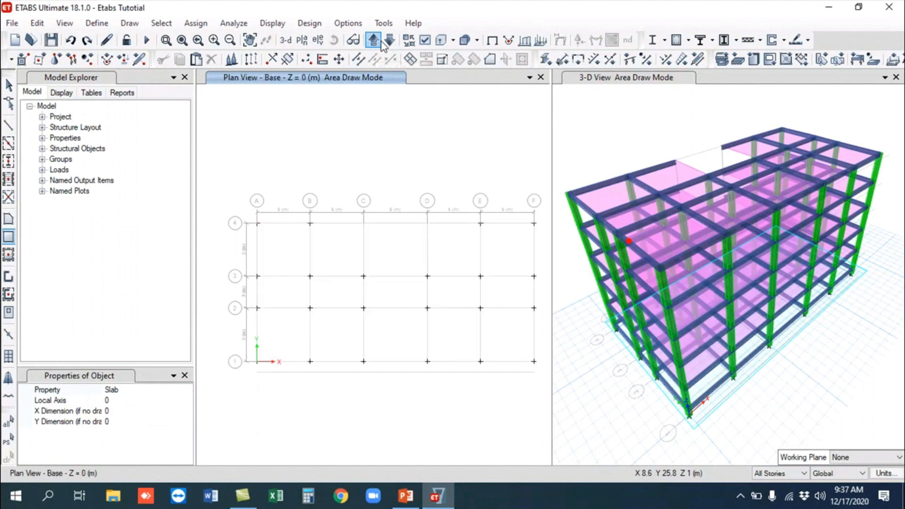
{"action": "left_click", "coordinate": [373, 41]}
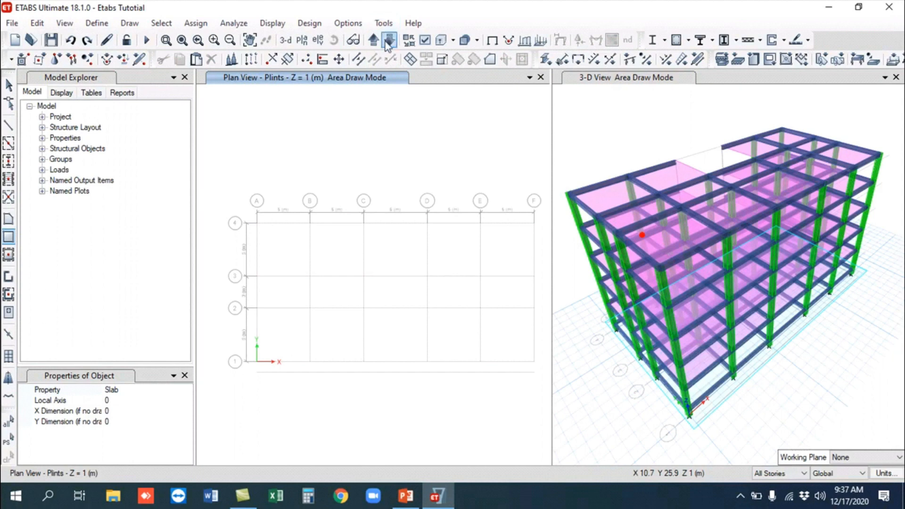
{"action": "left_click", "coordinate": [373, 40]}
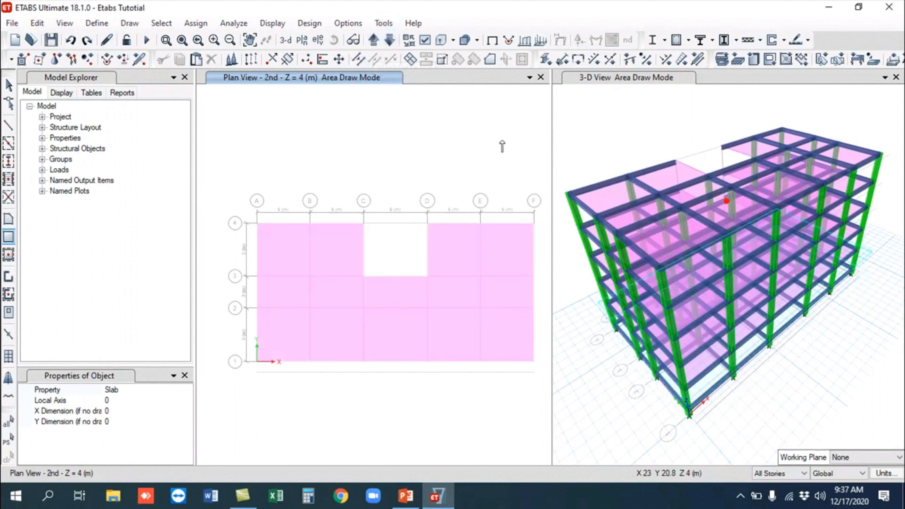
{"action": "left_click", "coordinate": [610, 127]}
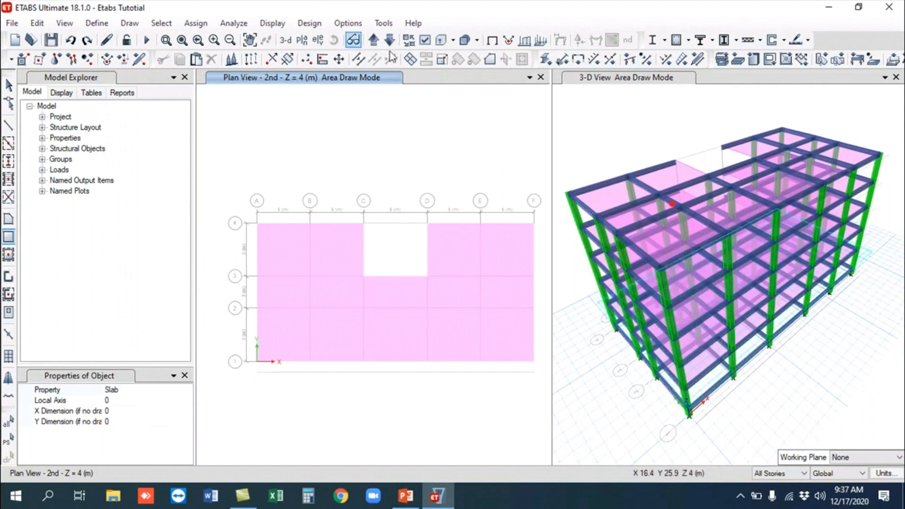
{"action": "left_click", "coordinate": [337, 40]}
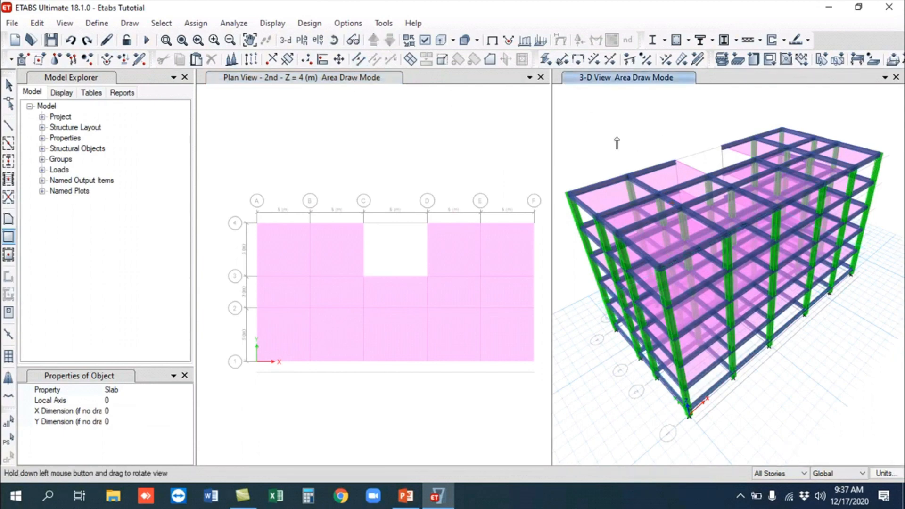
{"action": "left_click_drag", "start_coordinate": [616, 142], "coordinate": [626, 101]}
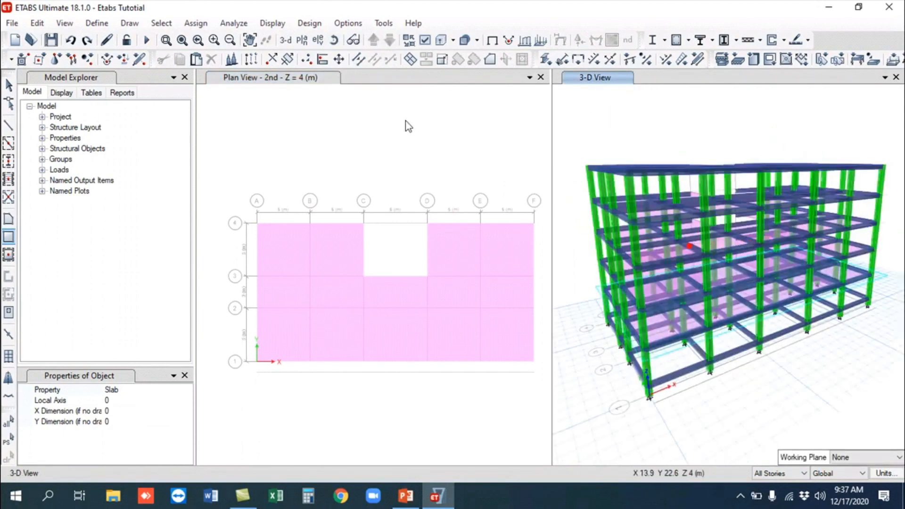
Step: With drawing applied to Similar Stories, draw a rectangular slab strip on the Top story between grid line 1 and the general grid line, from A to F
{"action": "left_click", "coordinate": [369, 165]}
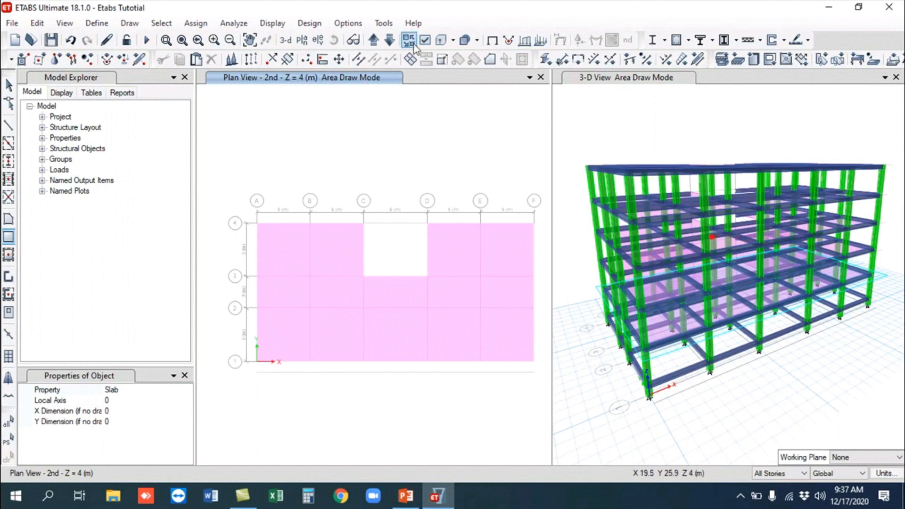
{"action": "left_click", "coordinate": [374, 41]}
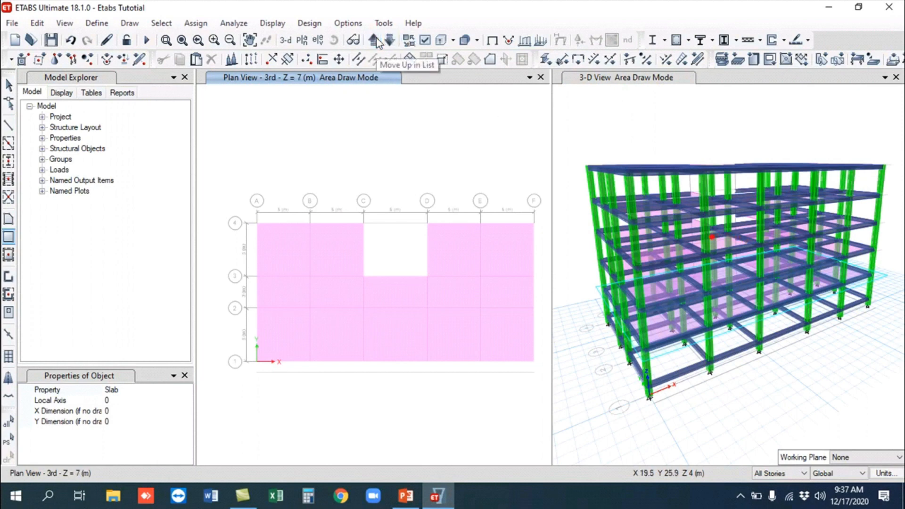
{"action": "left_click", "coordinate": [375, 39]}
{"action": "left_click", "coordinate": [375, 40]}
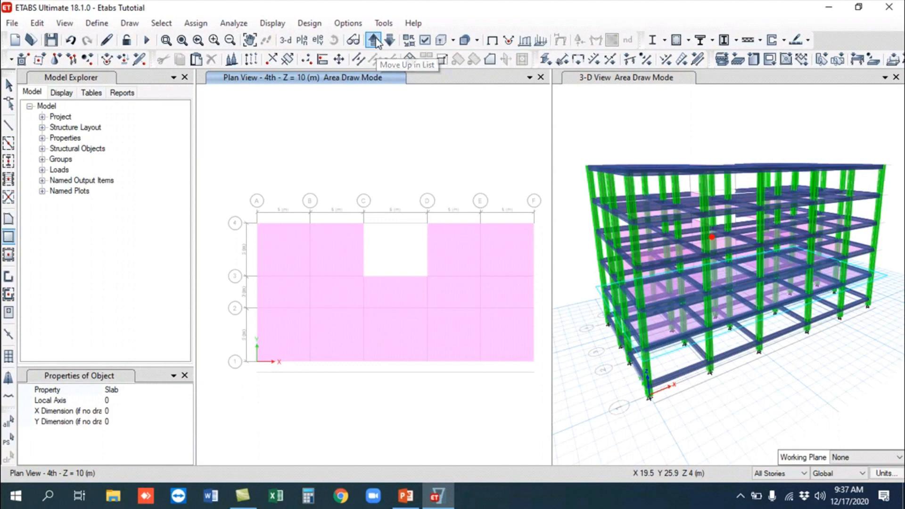
{"action": "left_click", "coordinate": [374, 41]}
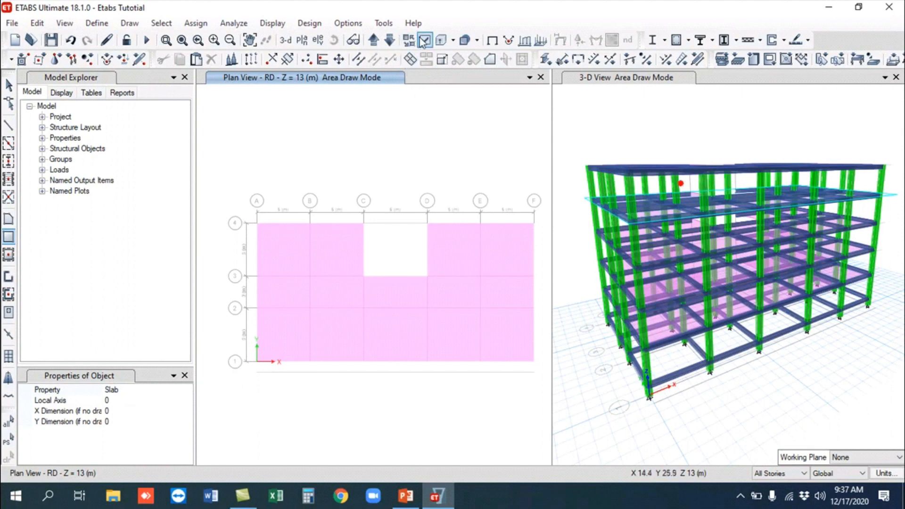
{"action": "left_click", "coordinate": [374, 40]}
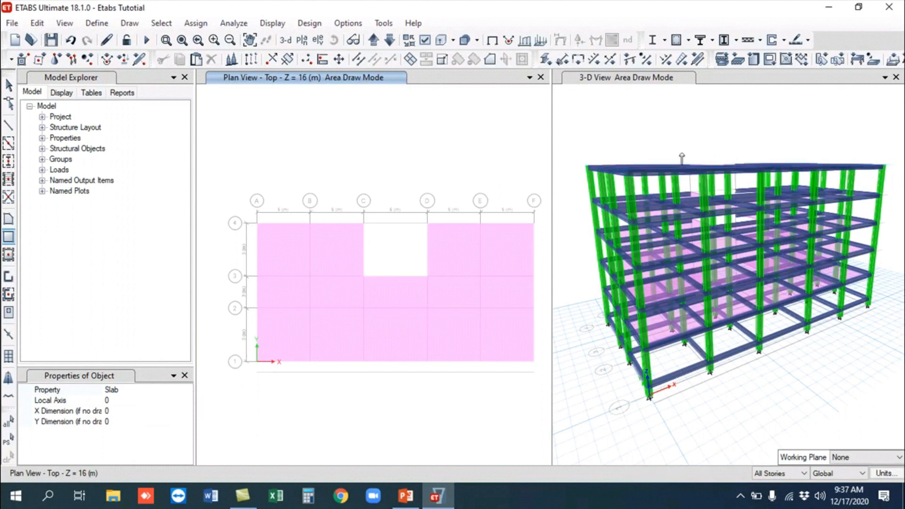
{"action": "left_click", "coordinate": [805, 473]}
{"action": "left_click", "coordinate": [778, 493]}
{"action": "left_click", "coordinate": [257, 363]}
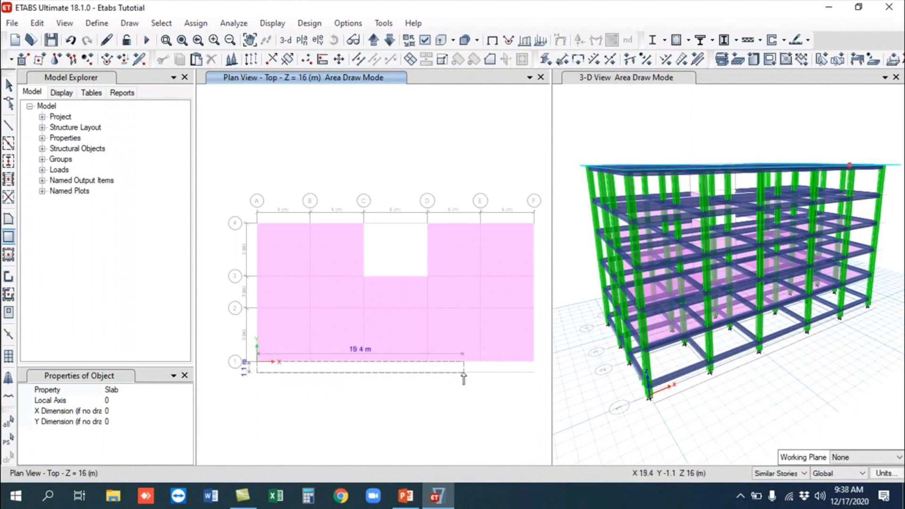
{"action": "left_click", "coordinate": [535, 373]}
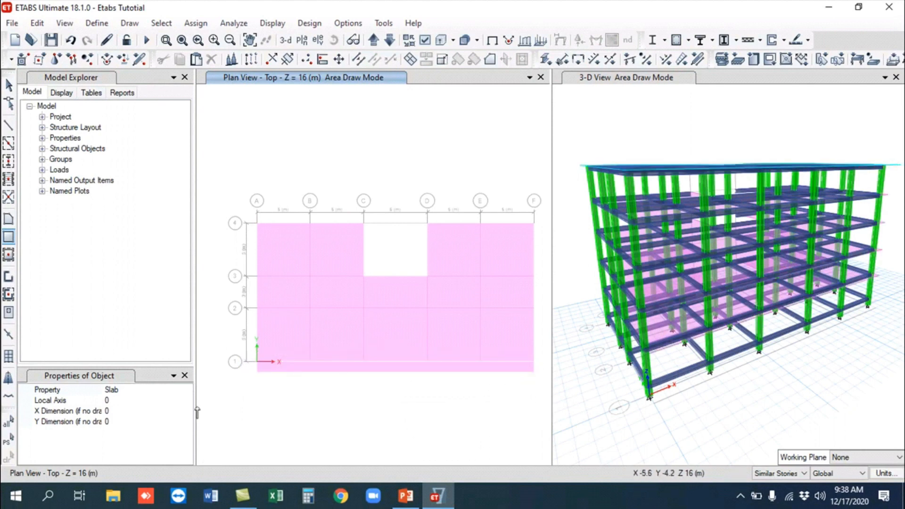
Step: Examine the projecting slab strip on the stories in the 3-D view and leave area drawing
{"action": "left_click", "coordinate": [568, 213]}
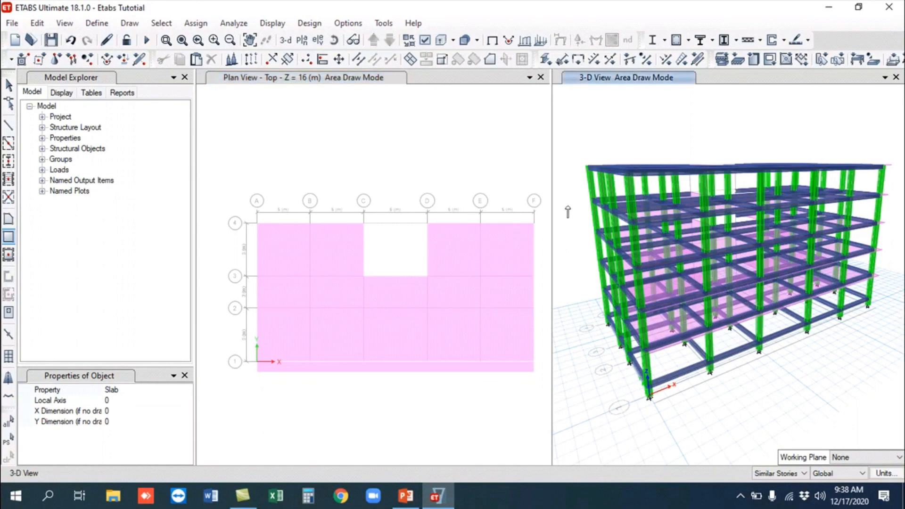
{"action": "left_click", "coordinate": [333, 42]}
{"action": "left_click_drag", "start_coordinate": [592, 127], "coordinate": [574, 148]}
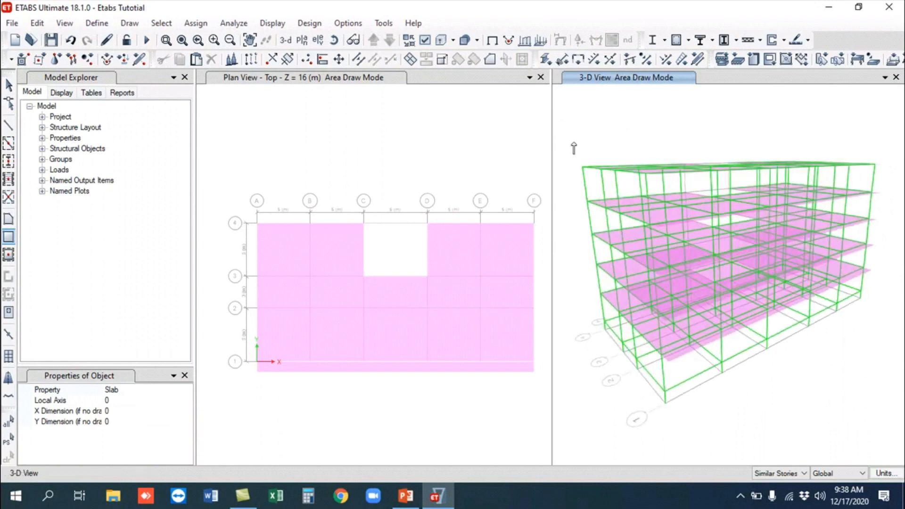
{"action": "key", "text": "Escape"}
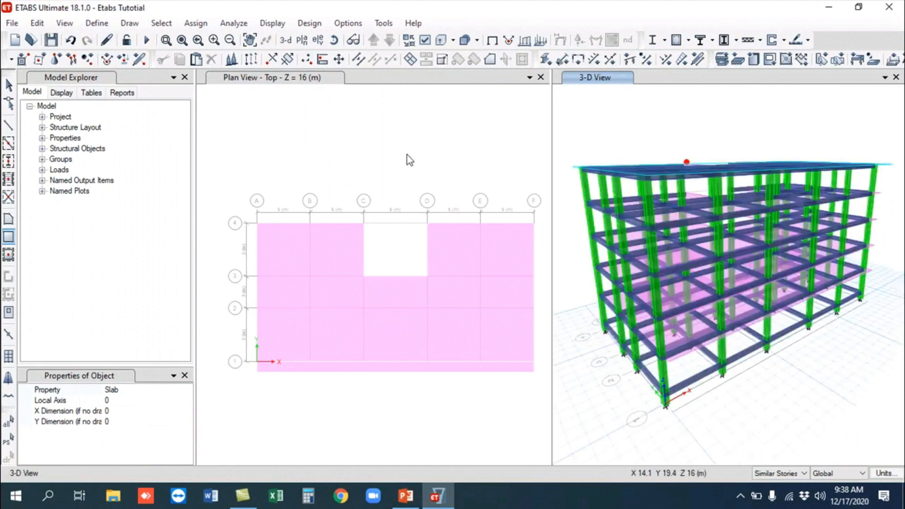
{"action": "left_click", "coordinate": [408, 149]}
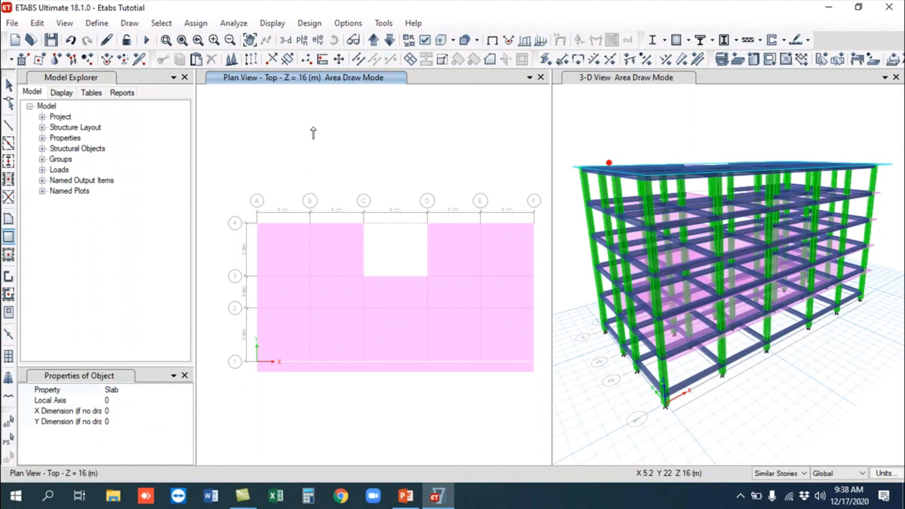
{"action": "left_click", "coordinate": [9, 84]}
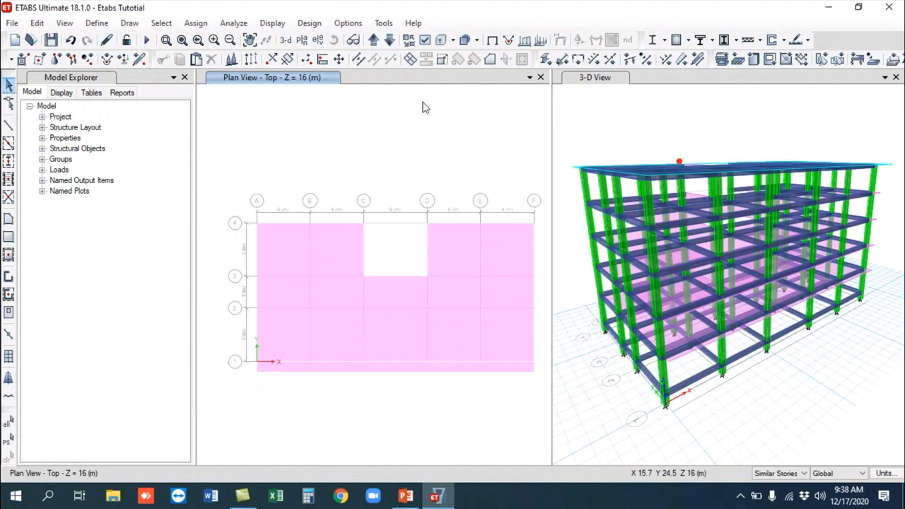
Step: Run the model check with all joint, frame, shell and other checks plus the trim or extend frames fix enabled, and save the model
{"action": "left_click", "coordinate": [236, 24]}
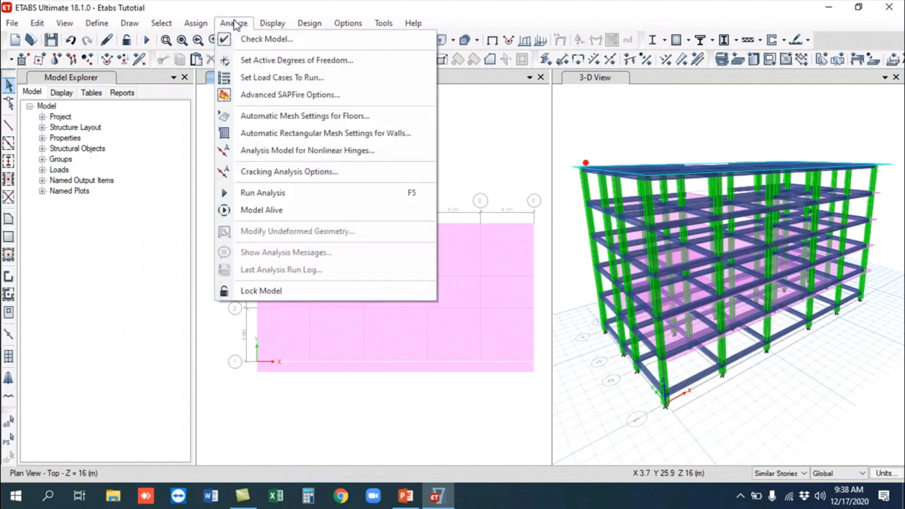
{"action": "left_click", "coordinate": [250, 39]}
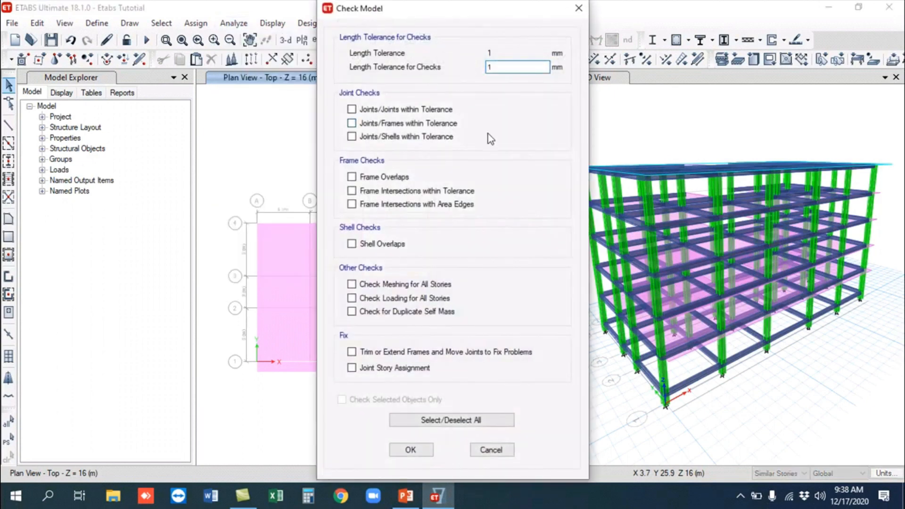
{"action": "left_click", "coordinate": [438, 422]}
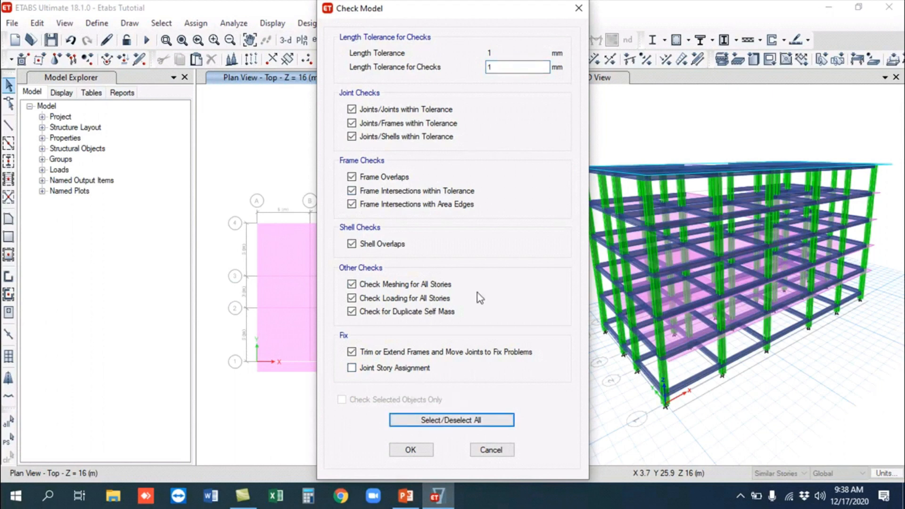
{"action": "left_click", "coordinate": [423, 451]}
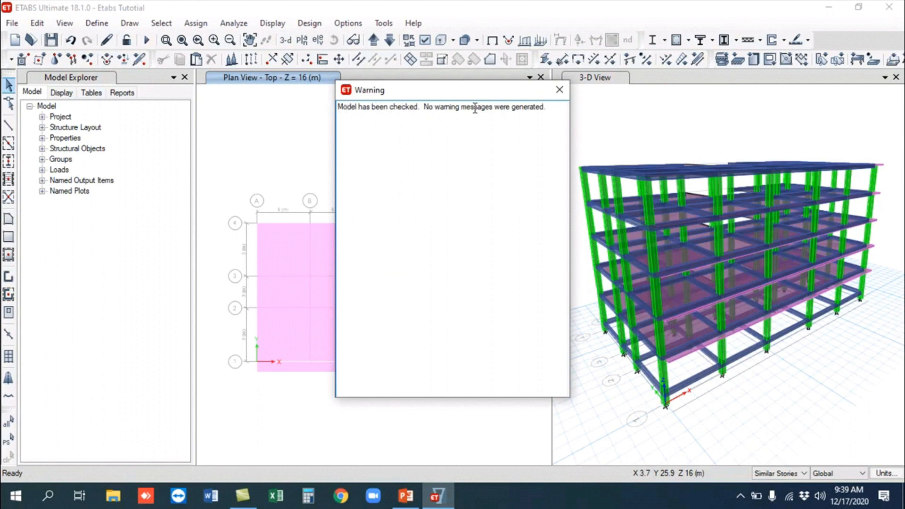
{"action": "left_click", "coordinate": [560, 89]}
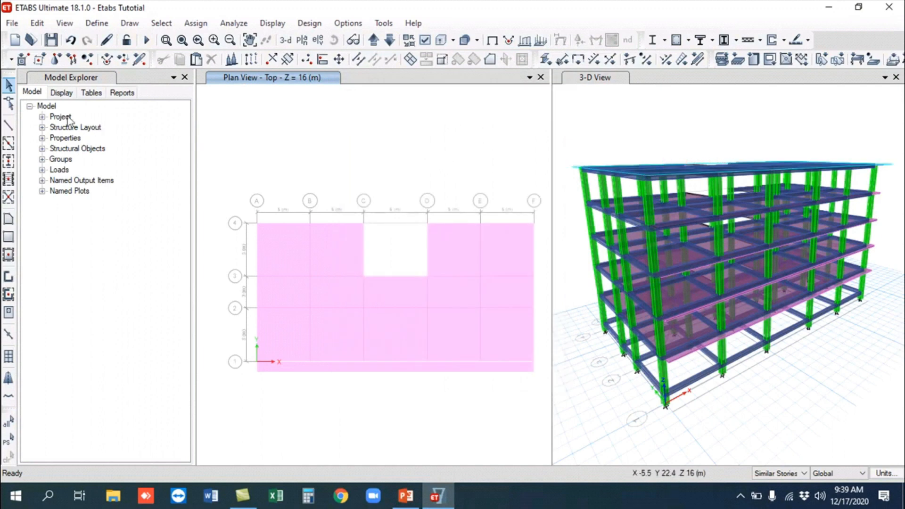
{"action": "left_click", "coordinate": [51, 40]}
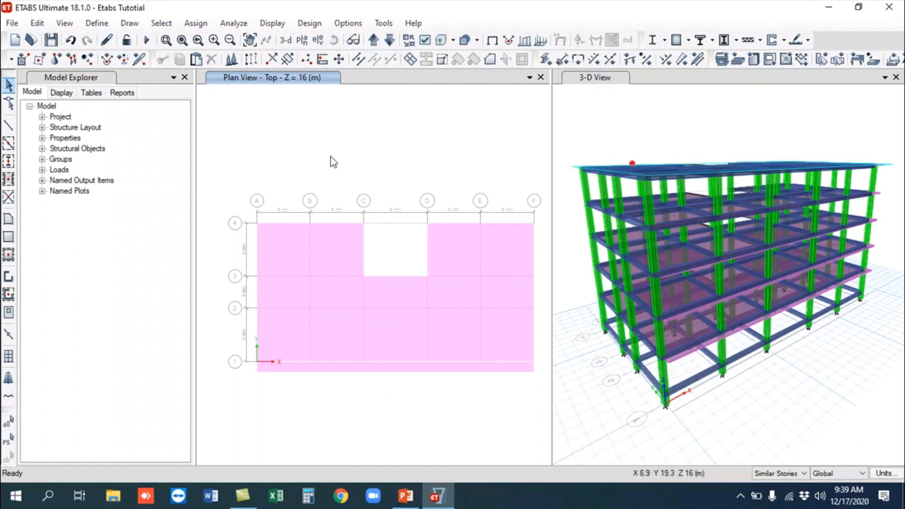
{"action": "left_click", "coordinate": [52, 40]}
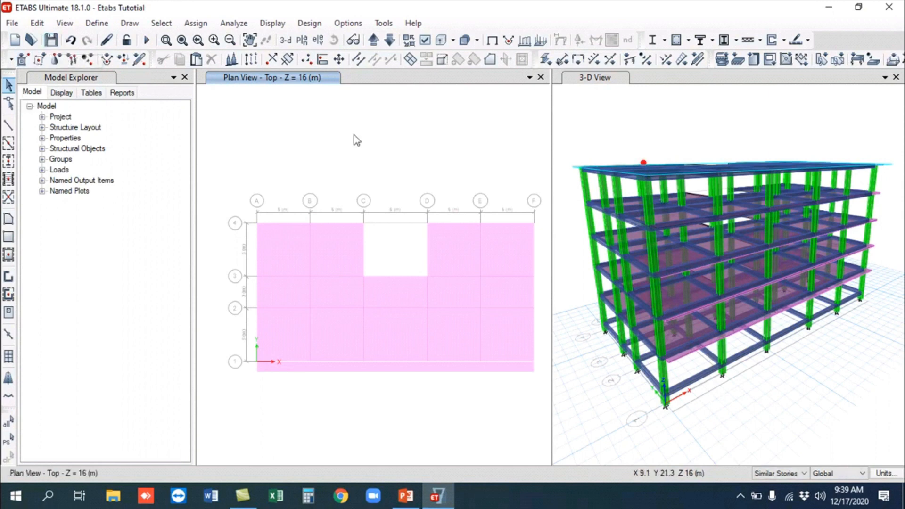